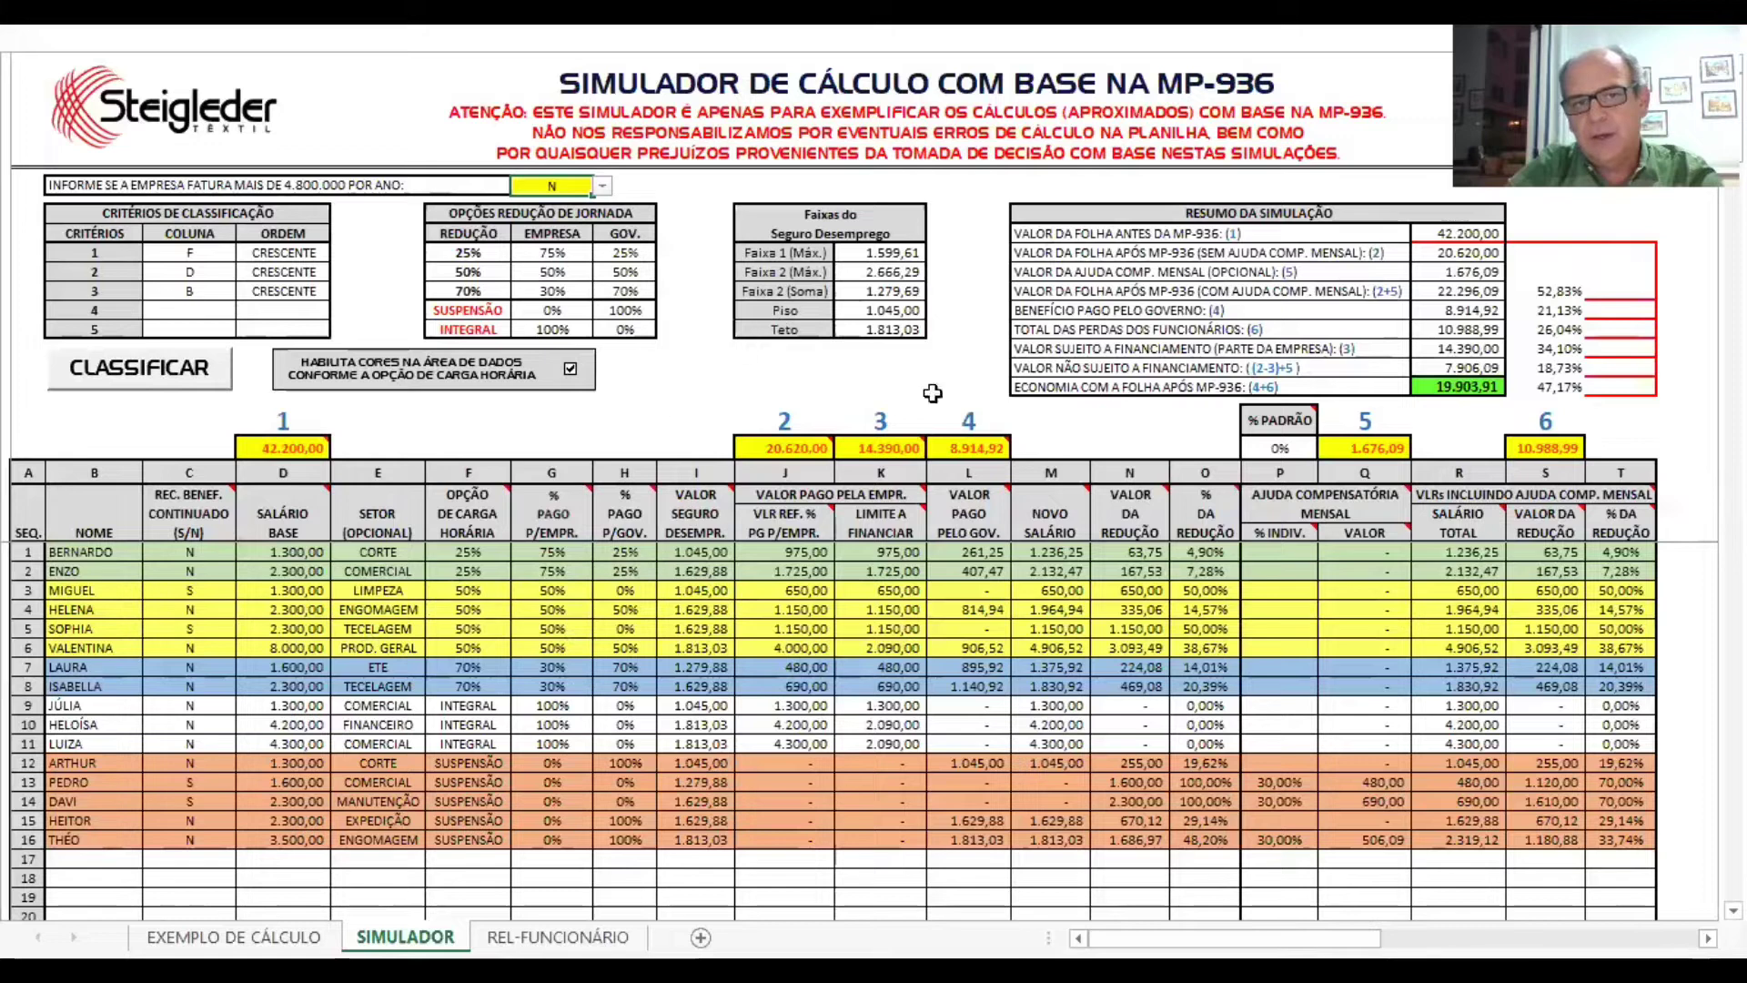
- Set the continued-benefit flag (REC. BENEF. CONTINUADO) to N for the suspended employees in rows 13 and 14
{"action": "mouse_move", "coordinate": [760, 497]}
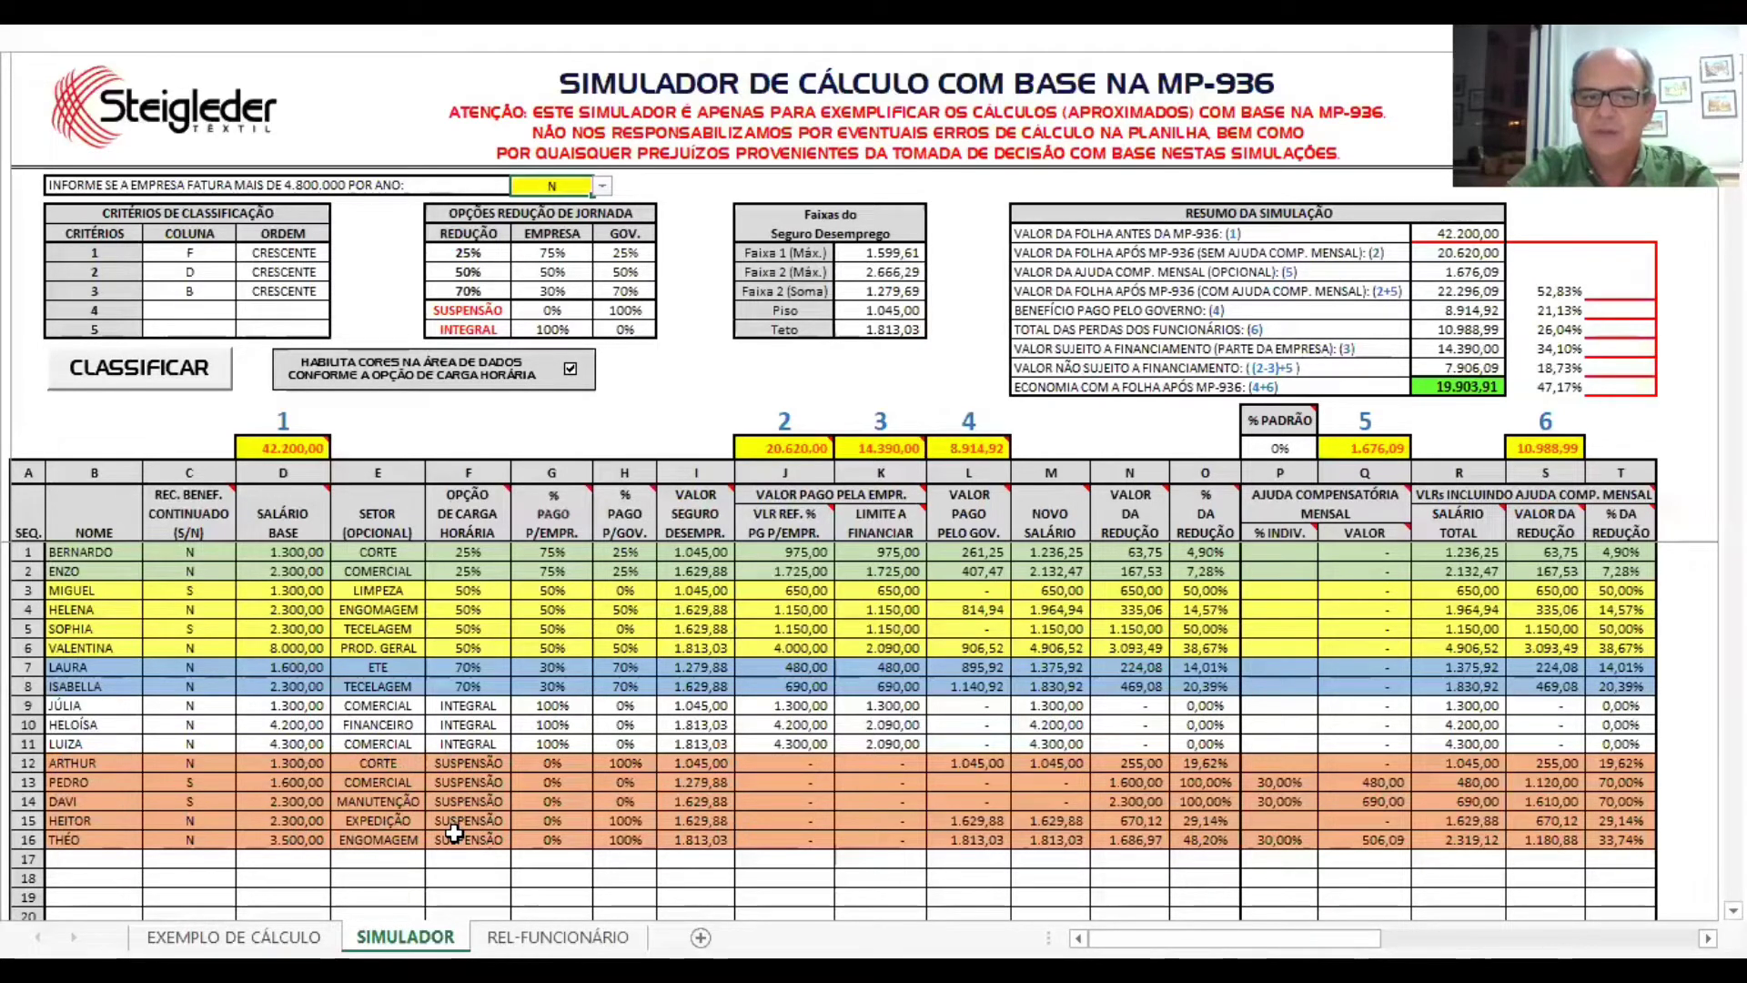
{"action": "left_click", "coordinate": [209, 785]}
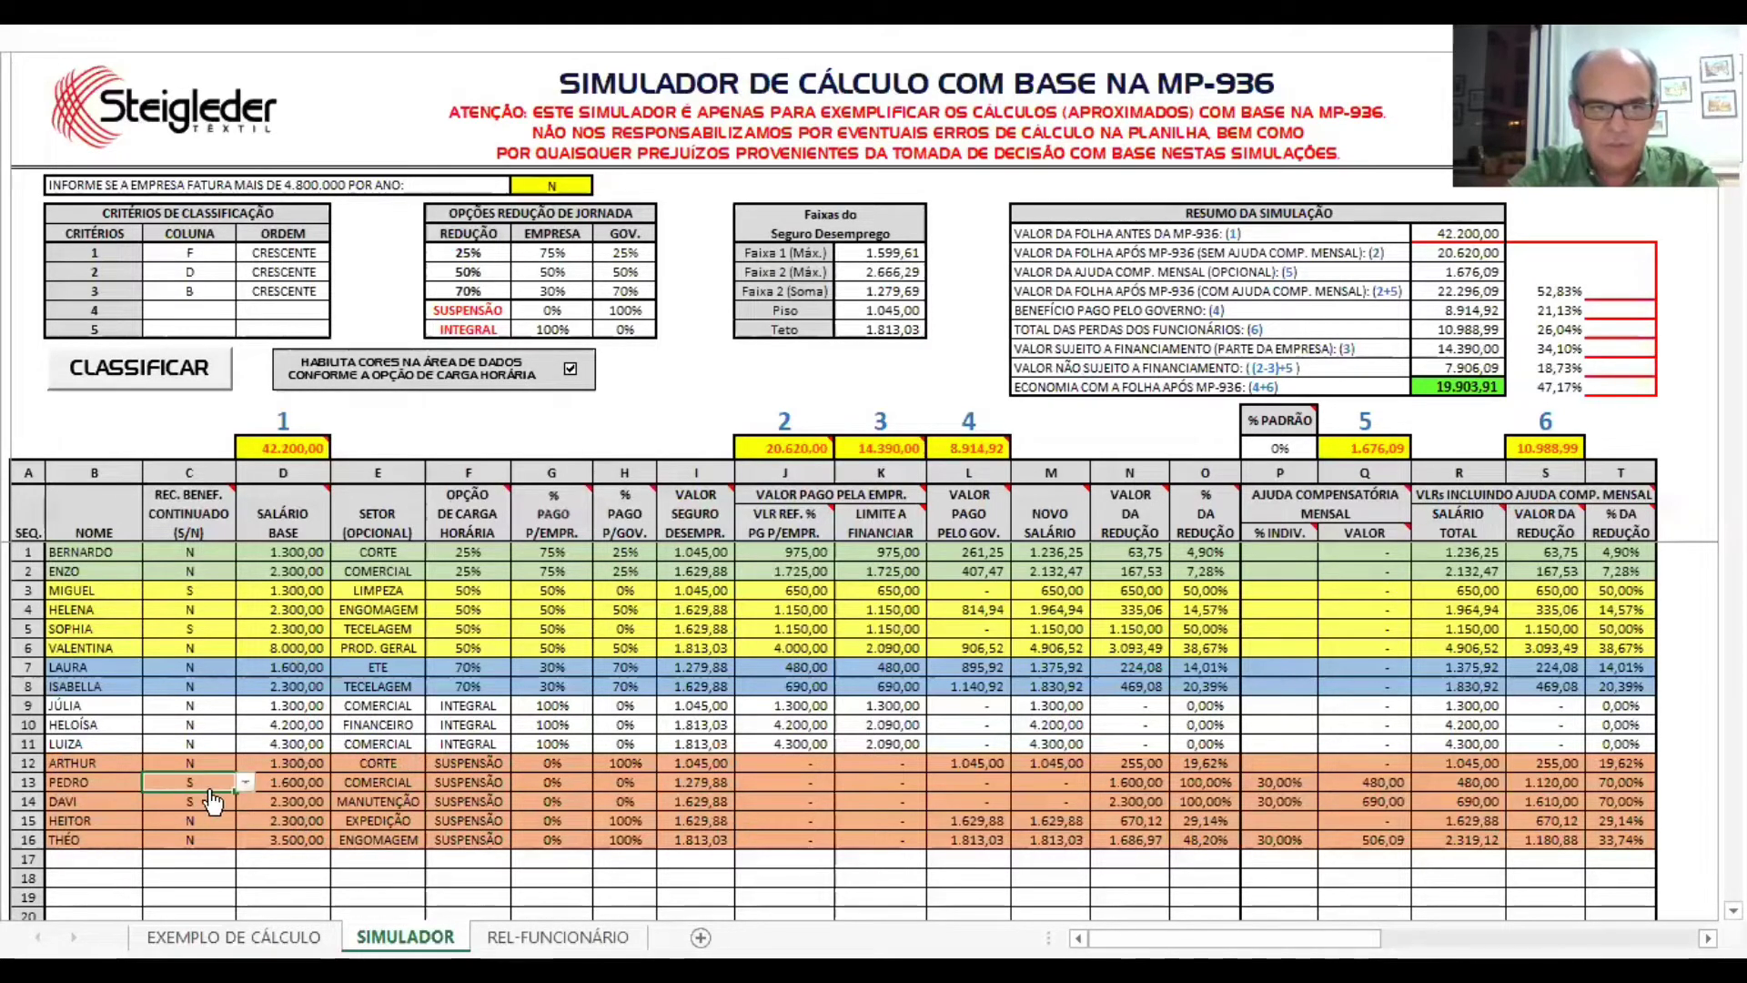
{"action": "left_click", "coordinate": [245, 783]}
{"action": "left_click", "coordinate": [239, 803]}
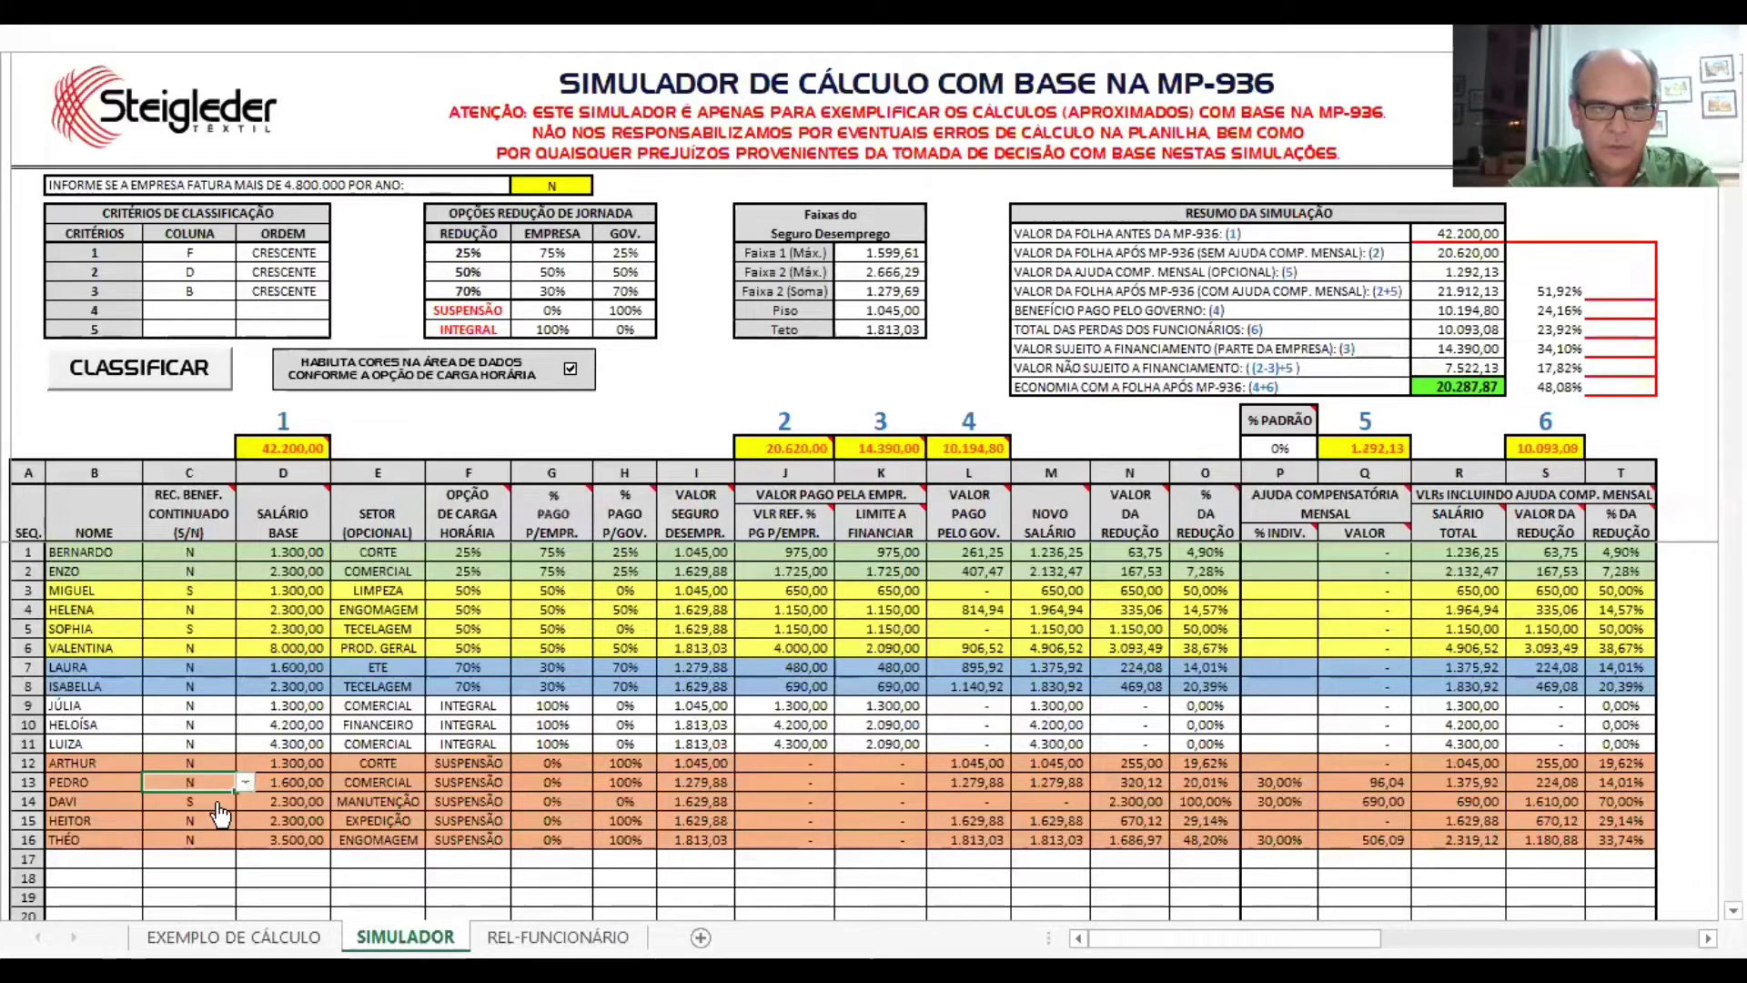
{"action": "left_click", "coordinate": [195, 801]}
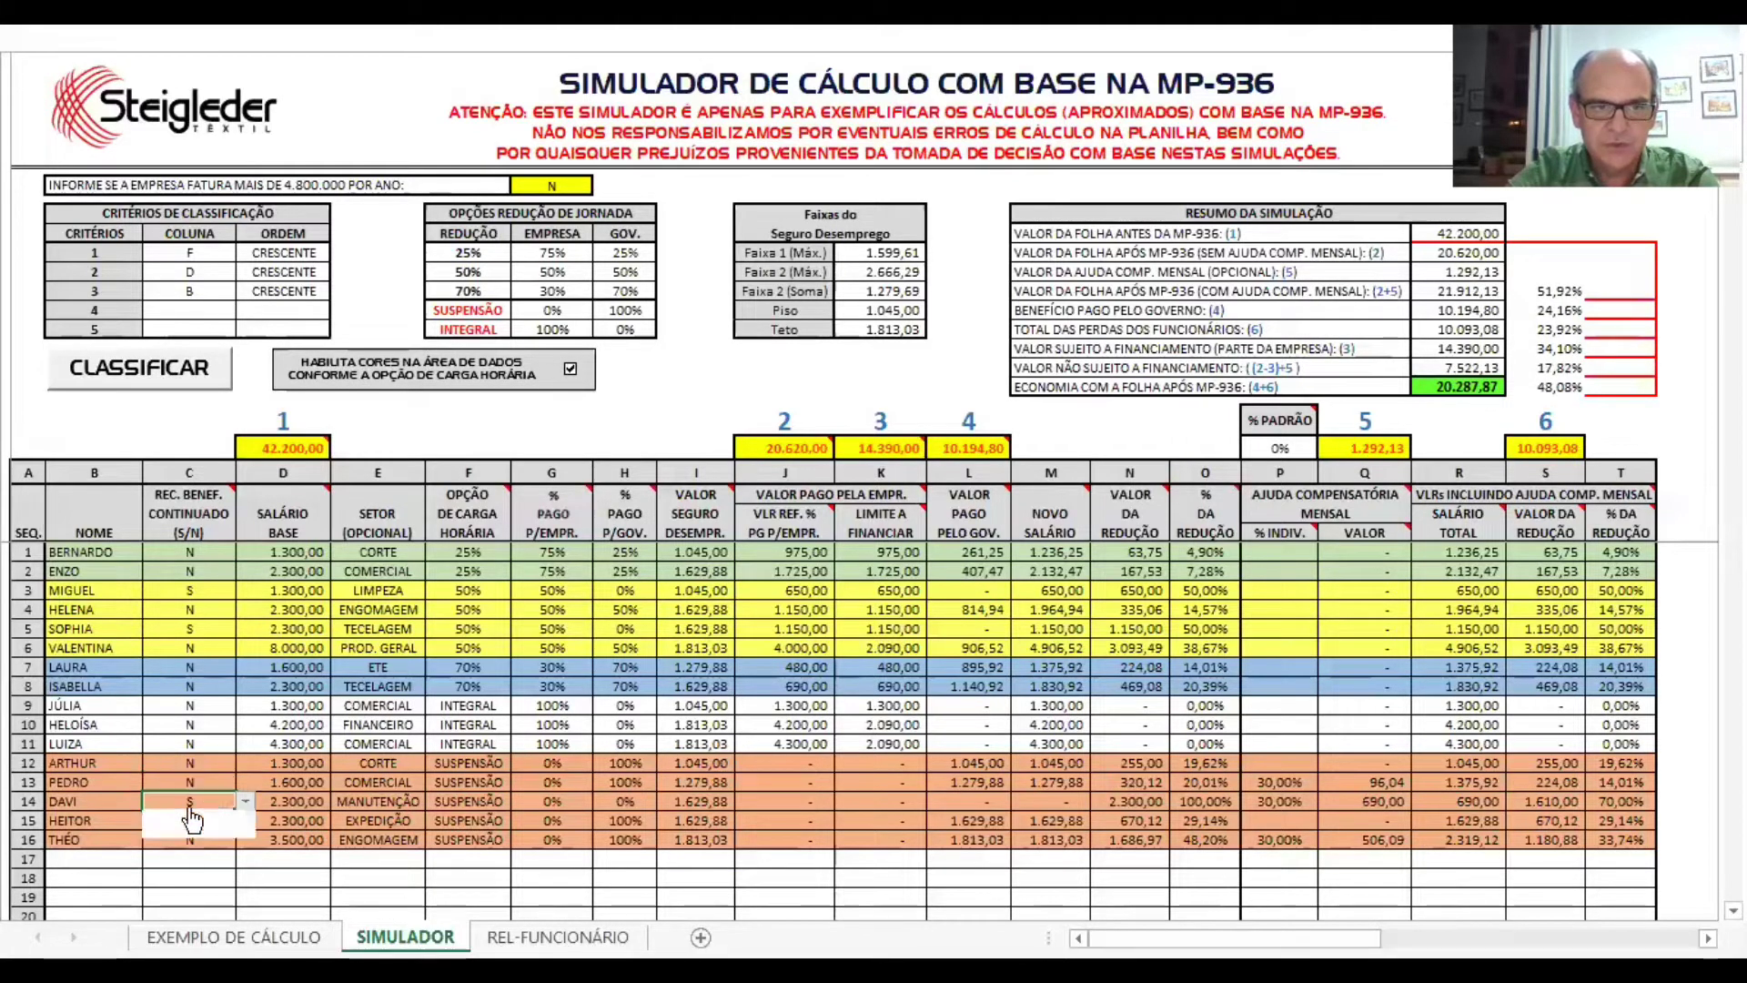
{"action": "left_click", "coordinate": [246, 801]}
{"action": "left_click", "coordinate": [191, 830]}
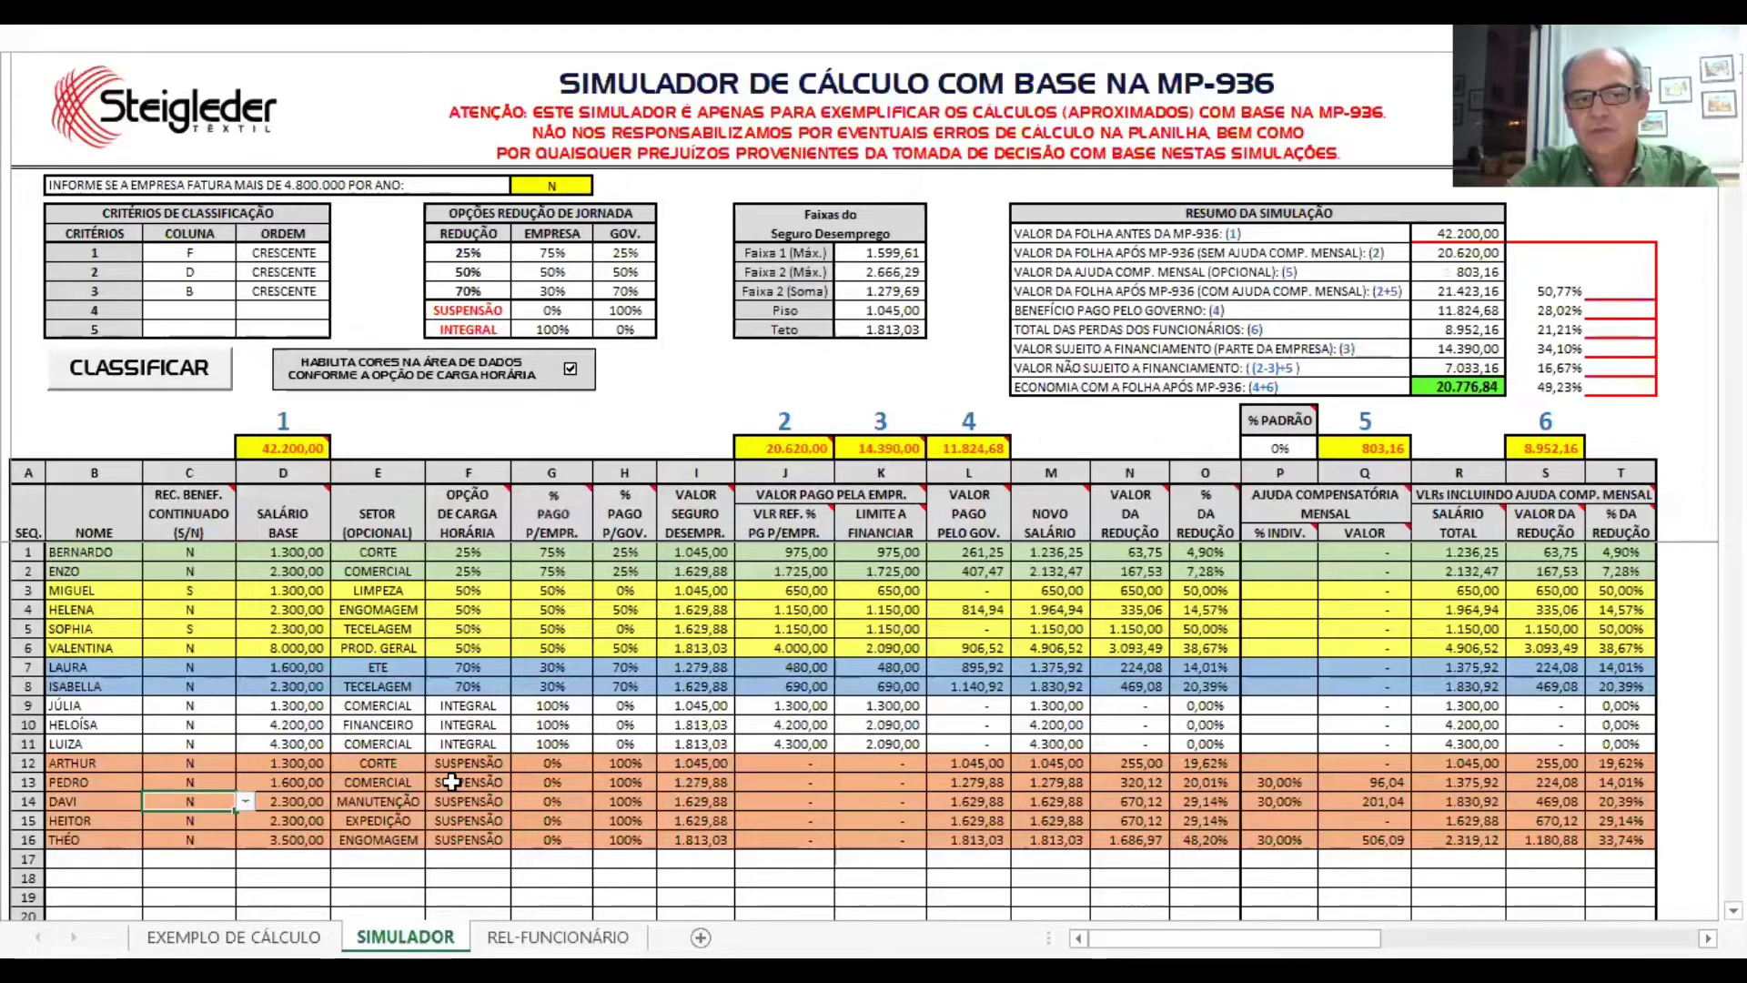
{"action": "left_click", "coordinate": [62, 764]}
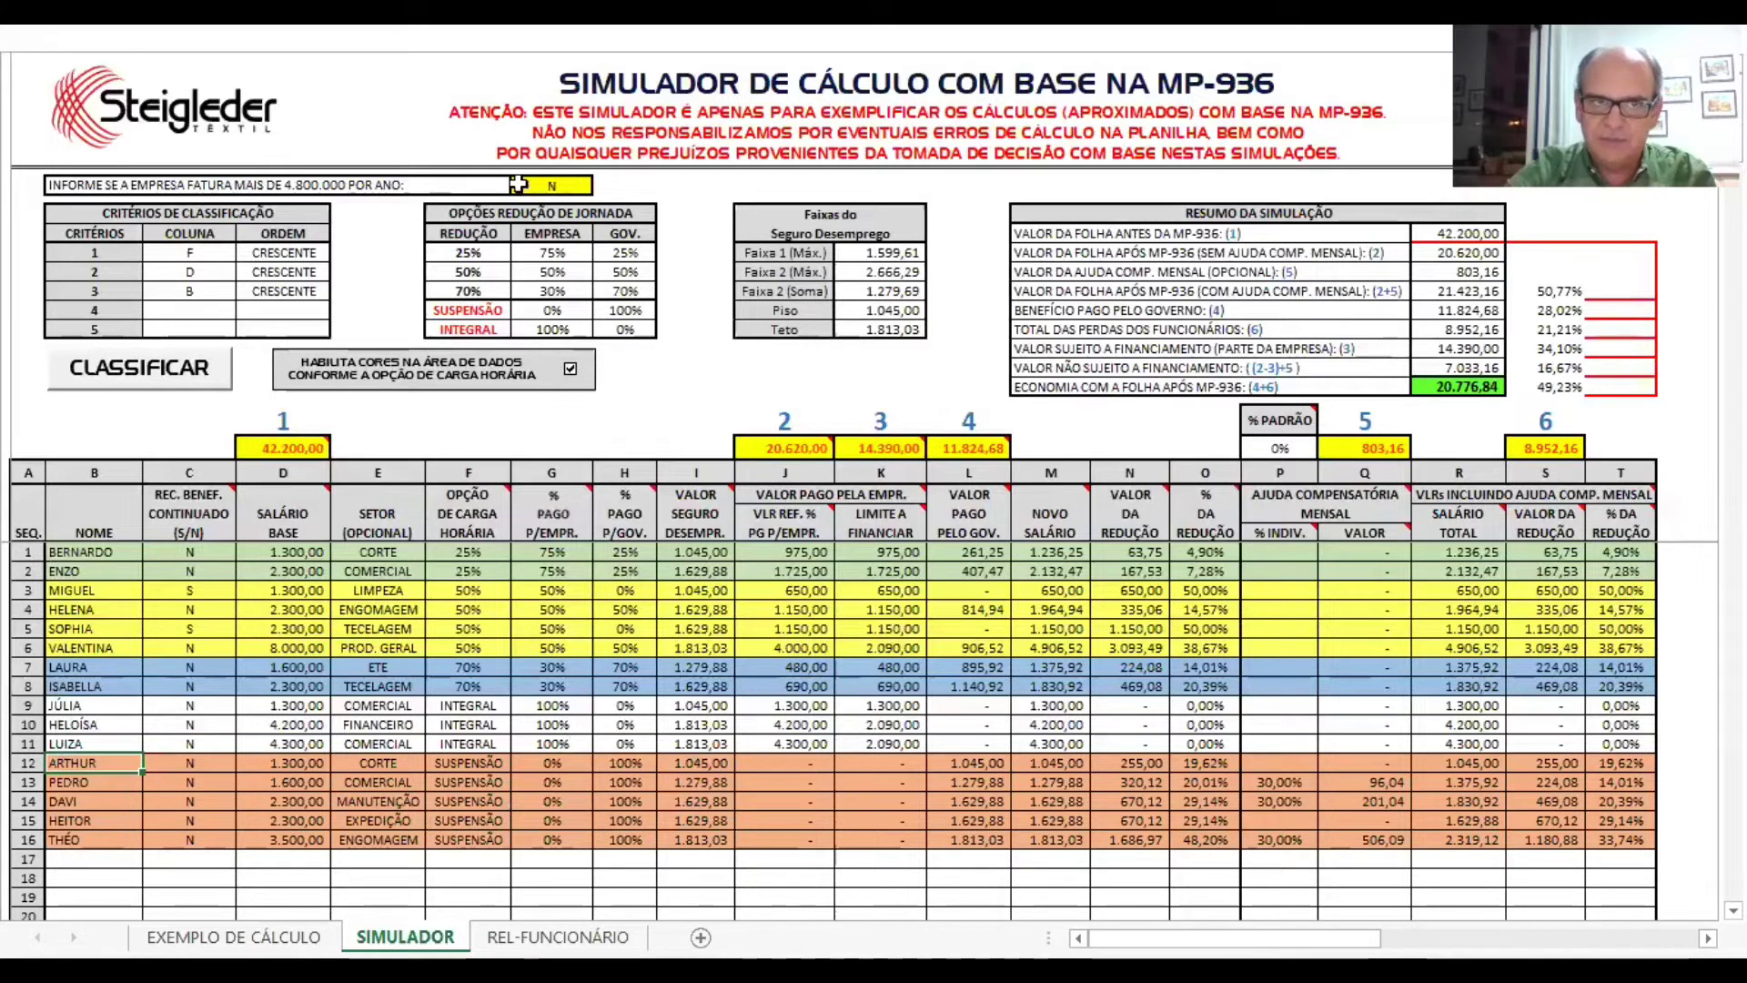
- Try S for whether the company bills more than 4.800.000 per year, and return the answer to N
{"action": "left_click", "coordinate": [560, 186]}
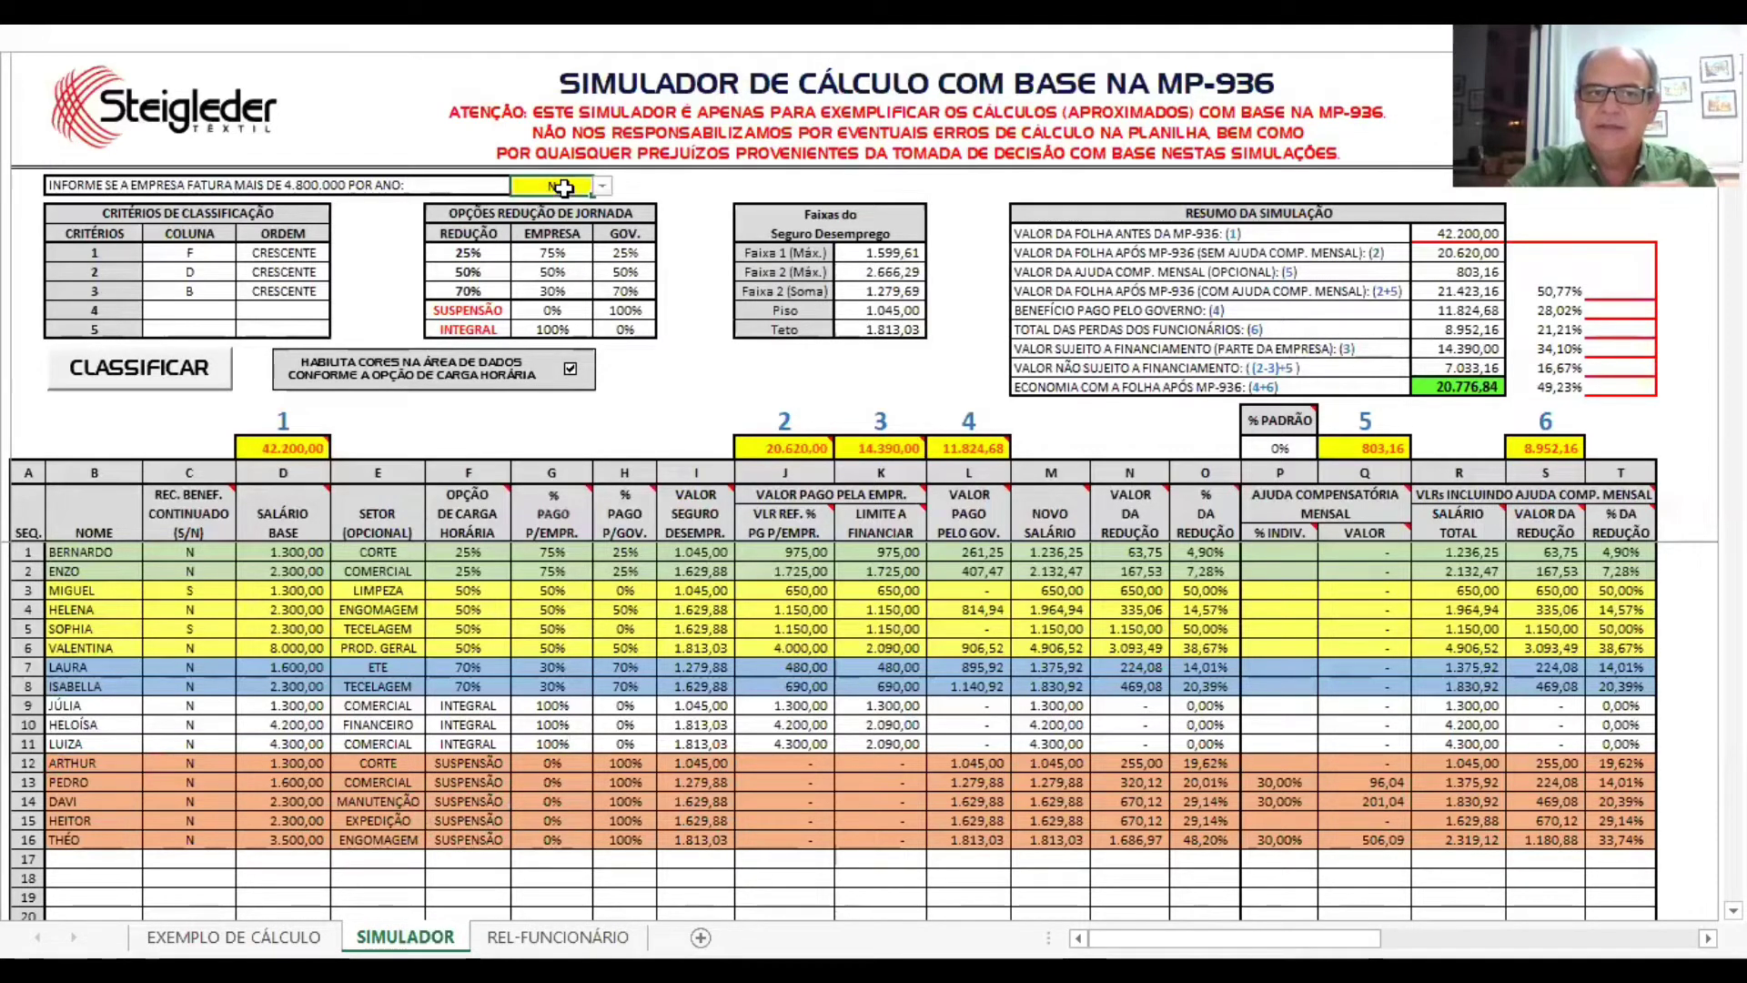
{"action": "left_click", "coordinate": [603, 188]}
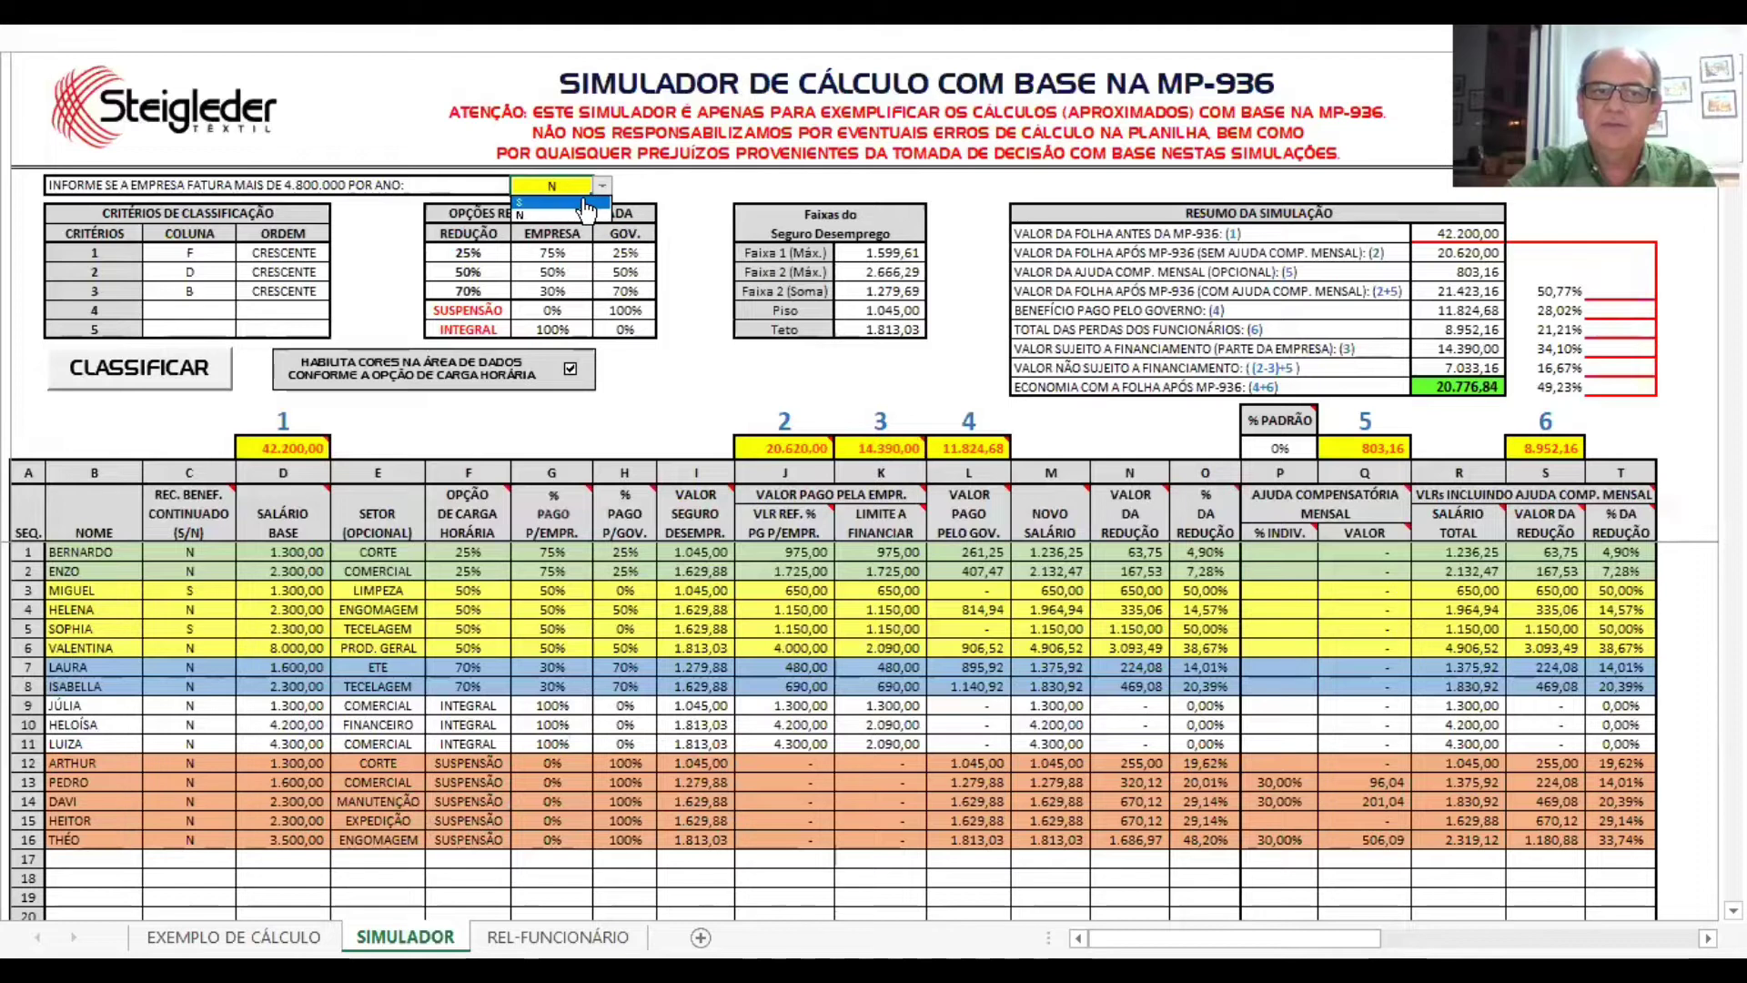
{"action": "left_click", "coordinate": [585, 201]}
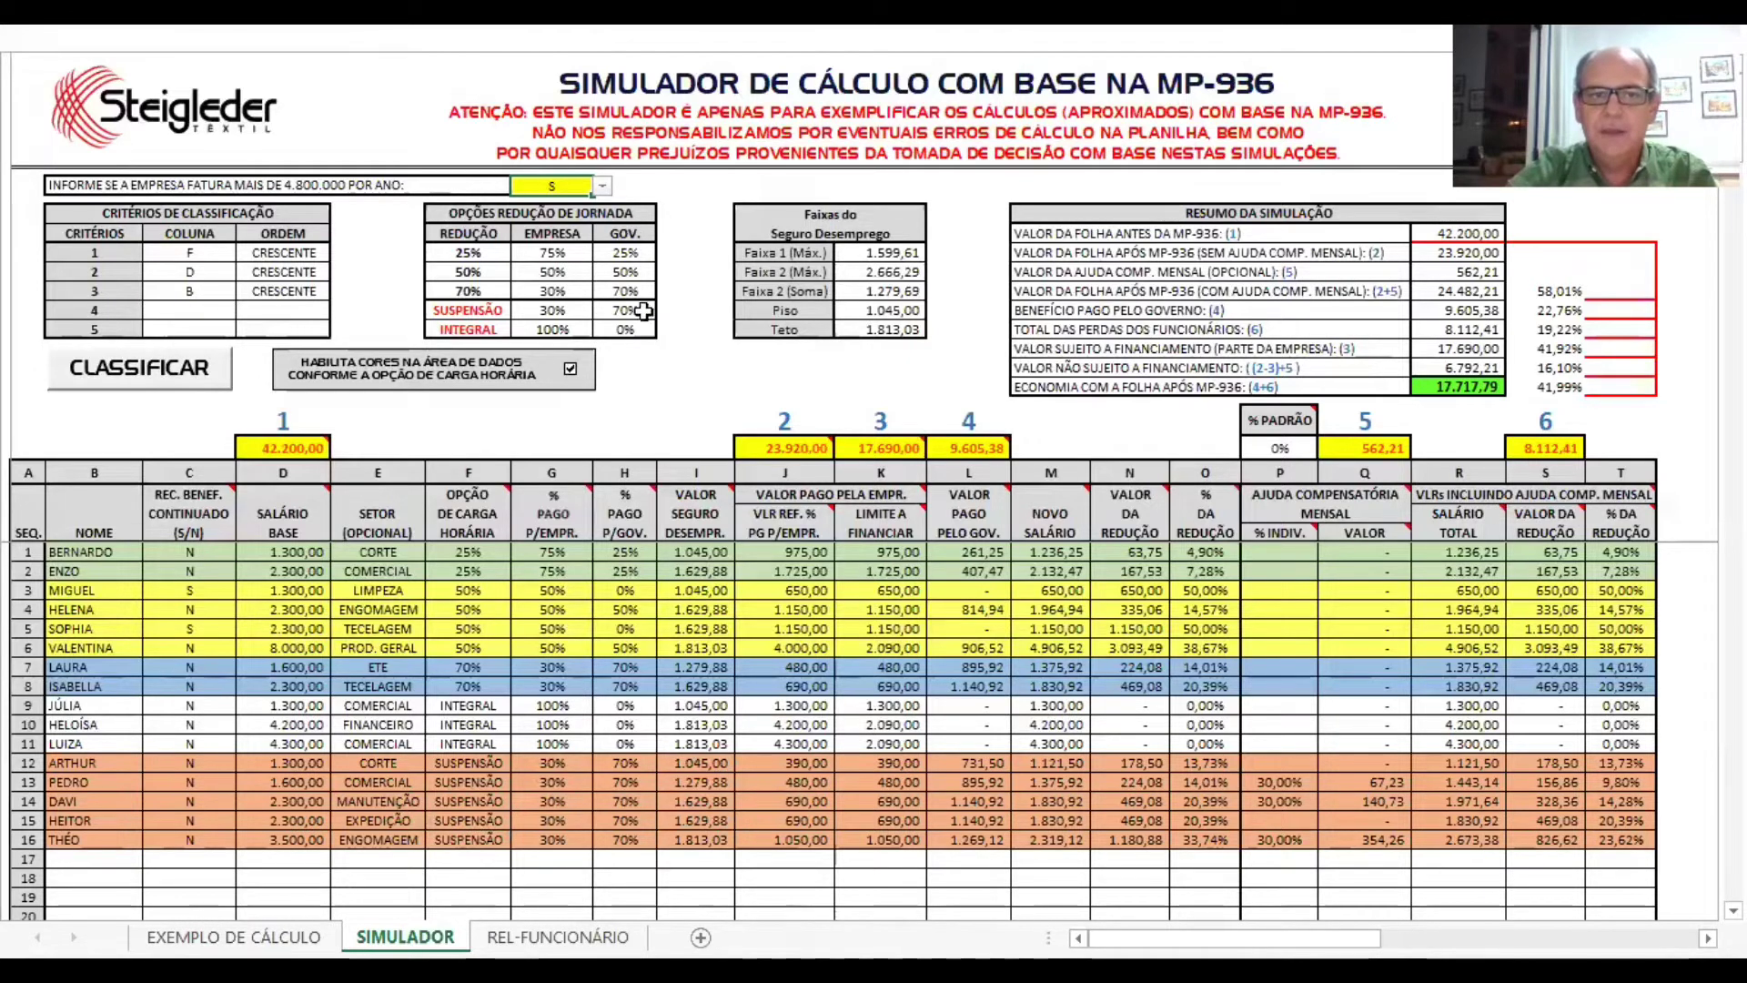
{"action": "left_click", "coordinate": [602, 186]}
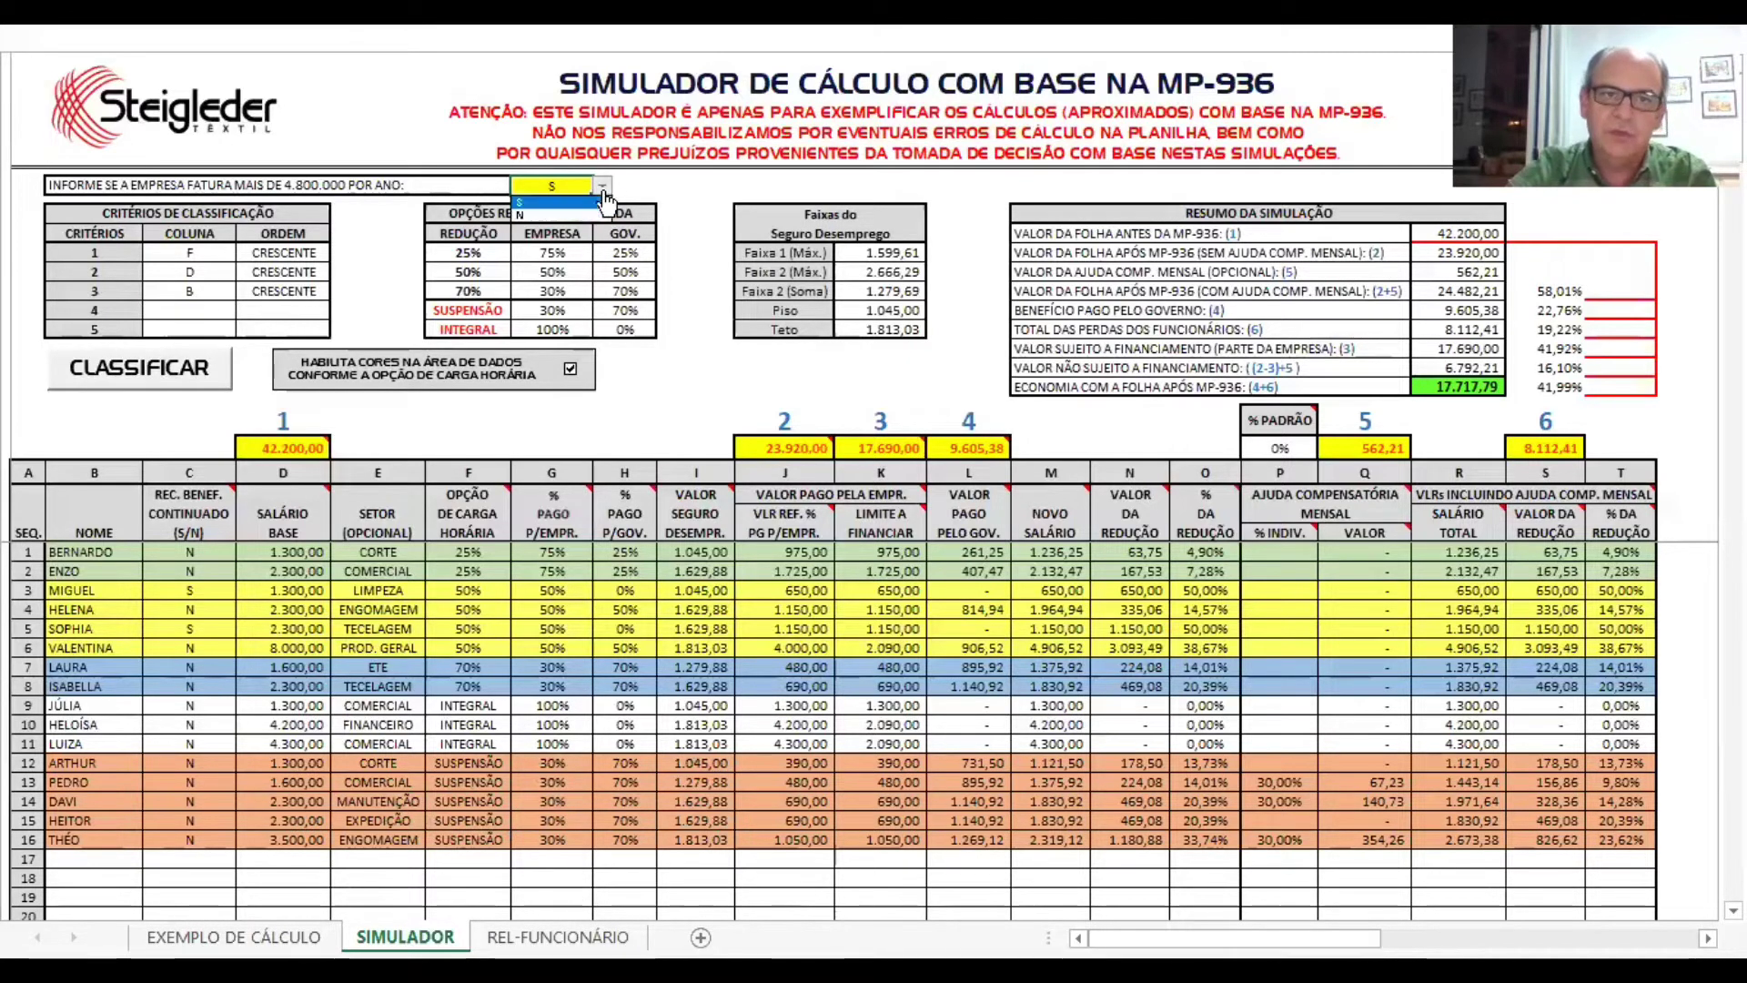
{"action": "left_click", "coordinate": [562, 216]}
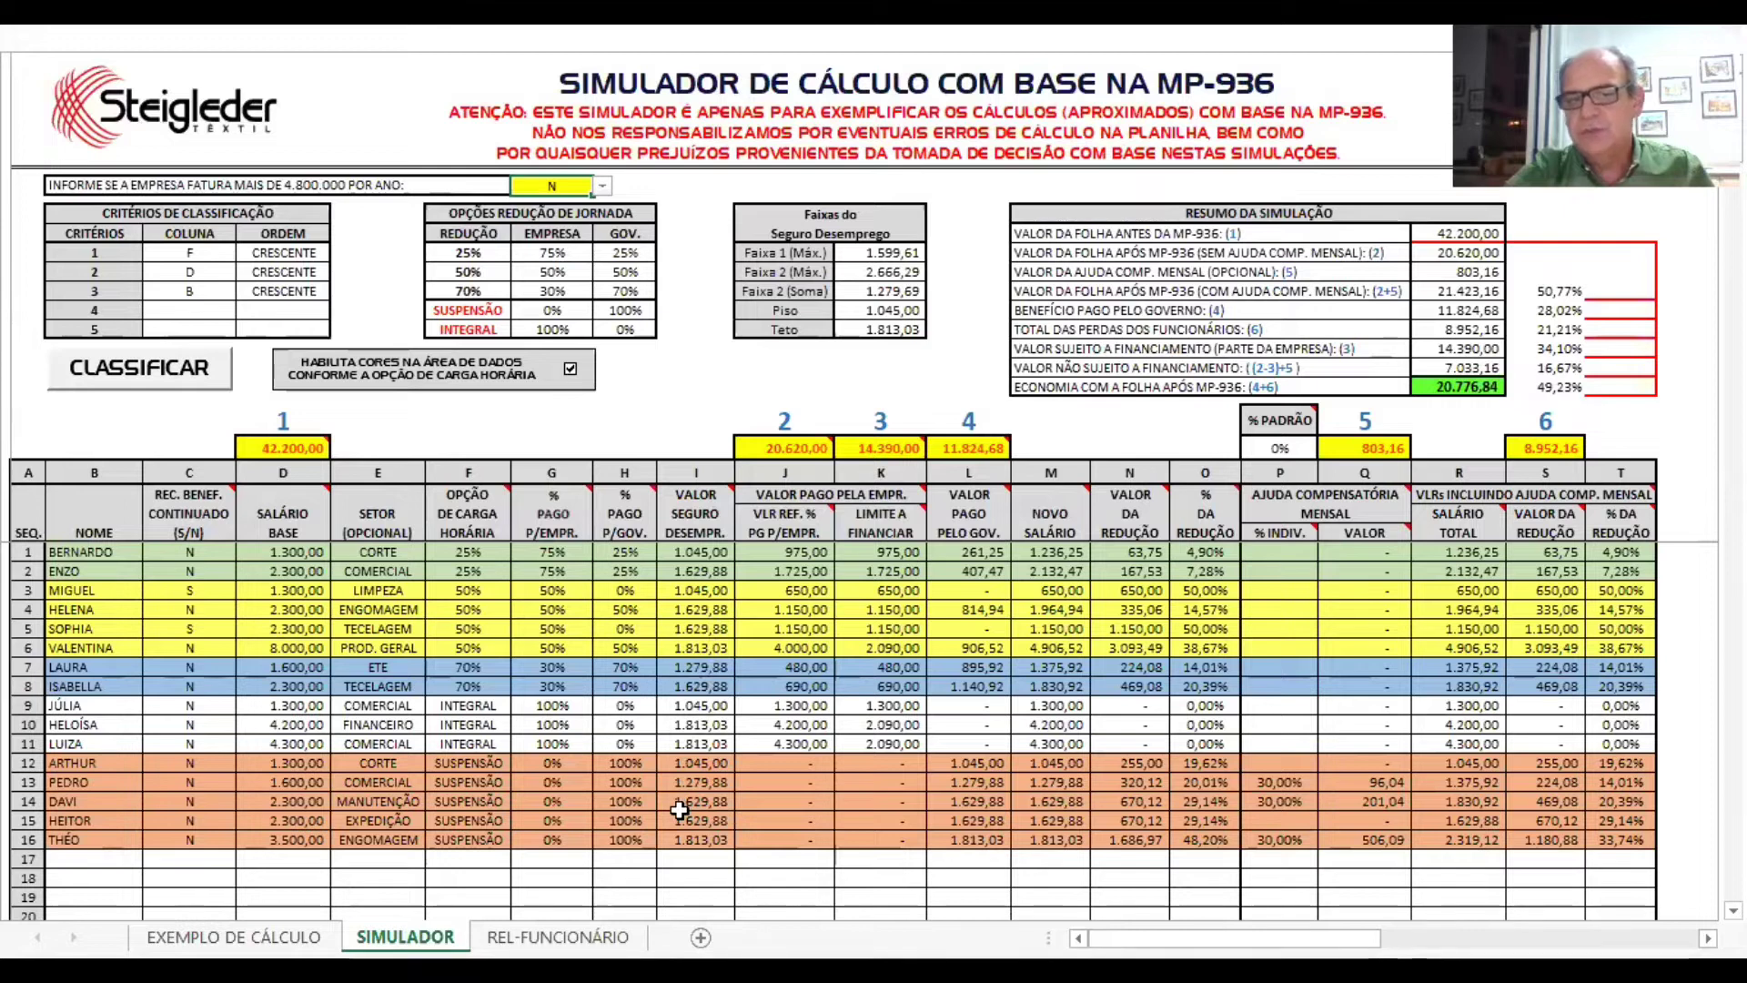
- Set the continued-benefit flag to S for the suspended employees in rows 13 and 14
{"action": "left_click", "coordinate": [190, 787]}
{"action": "left_click", "coordinate": [245, 782]}
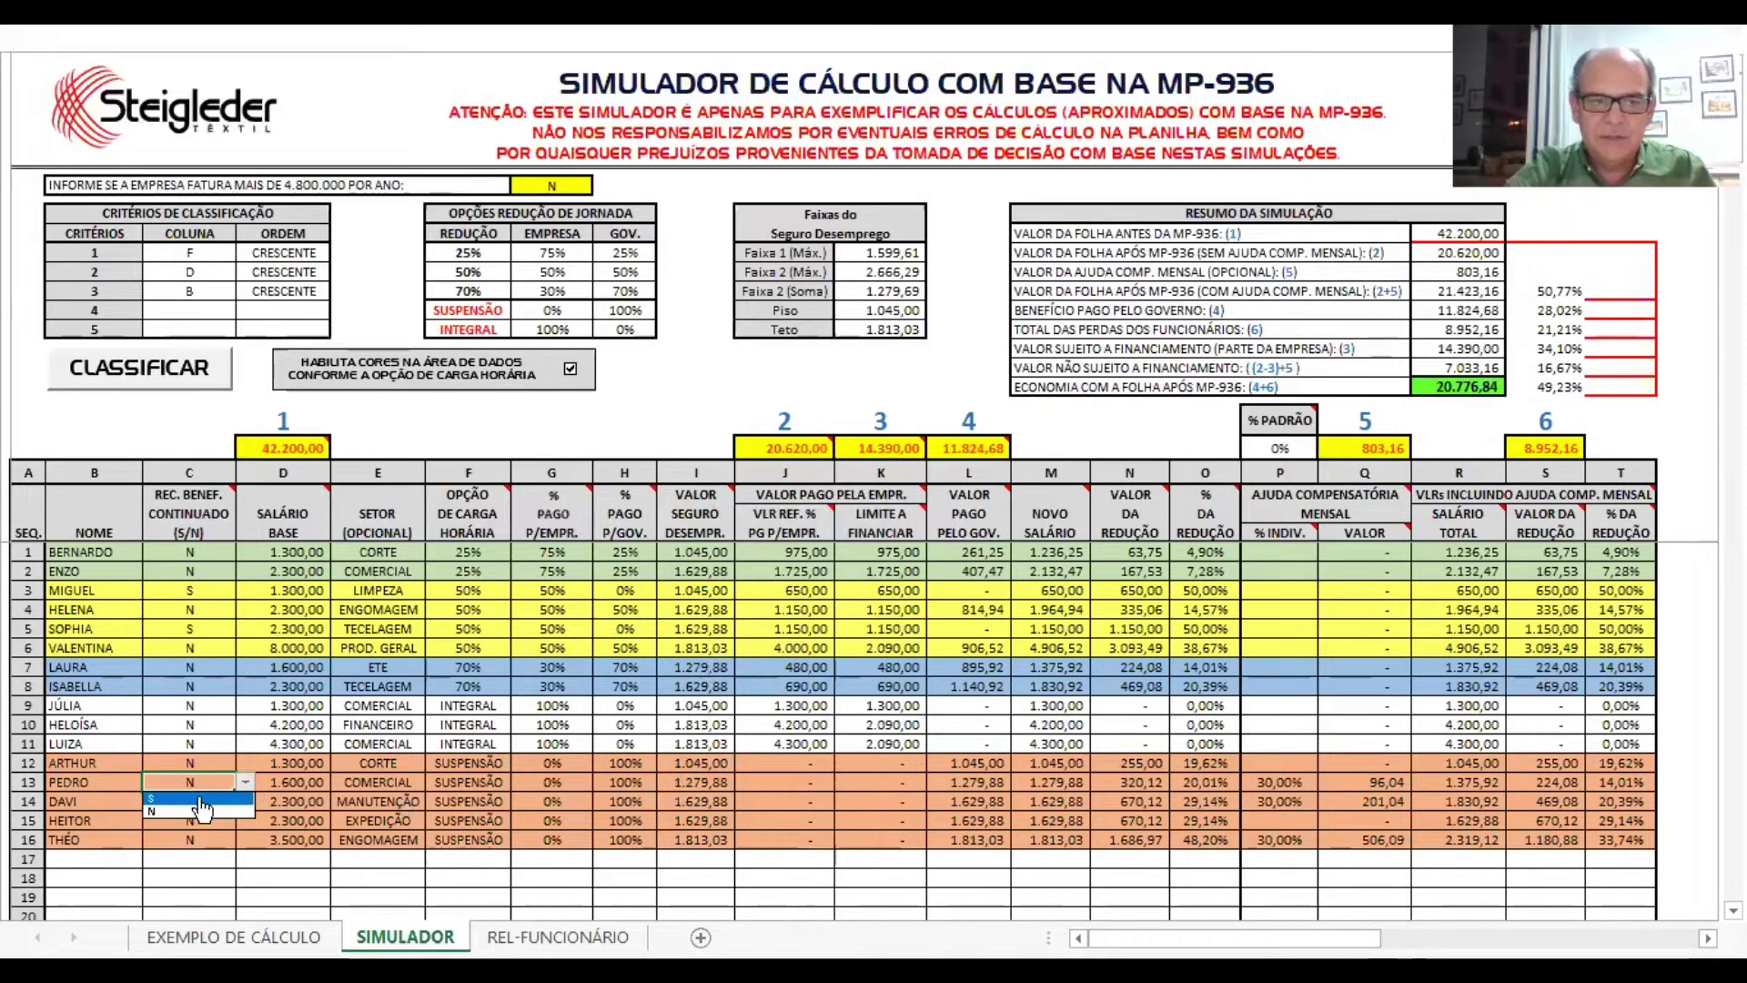
{"action": "left_click", "coordinate": [200, 799]}
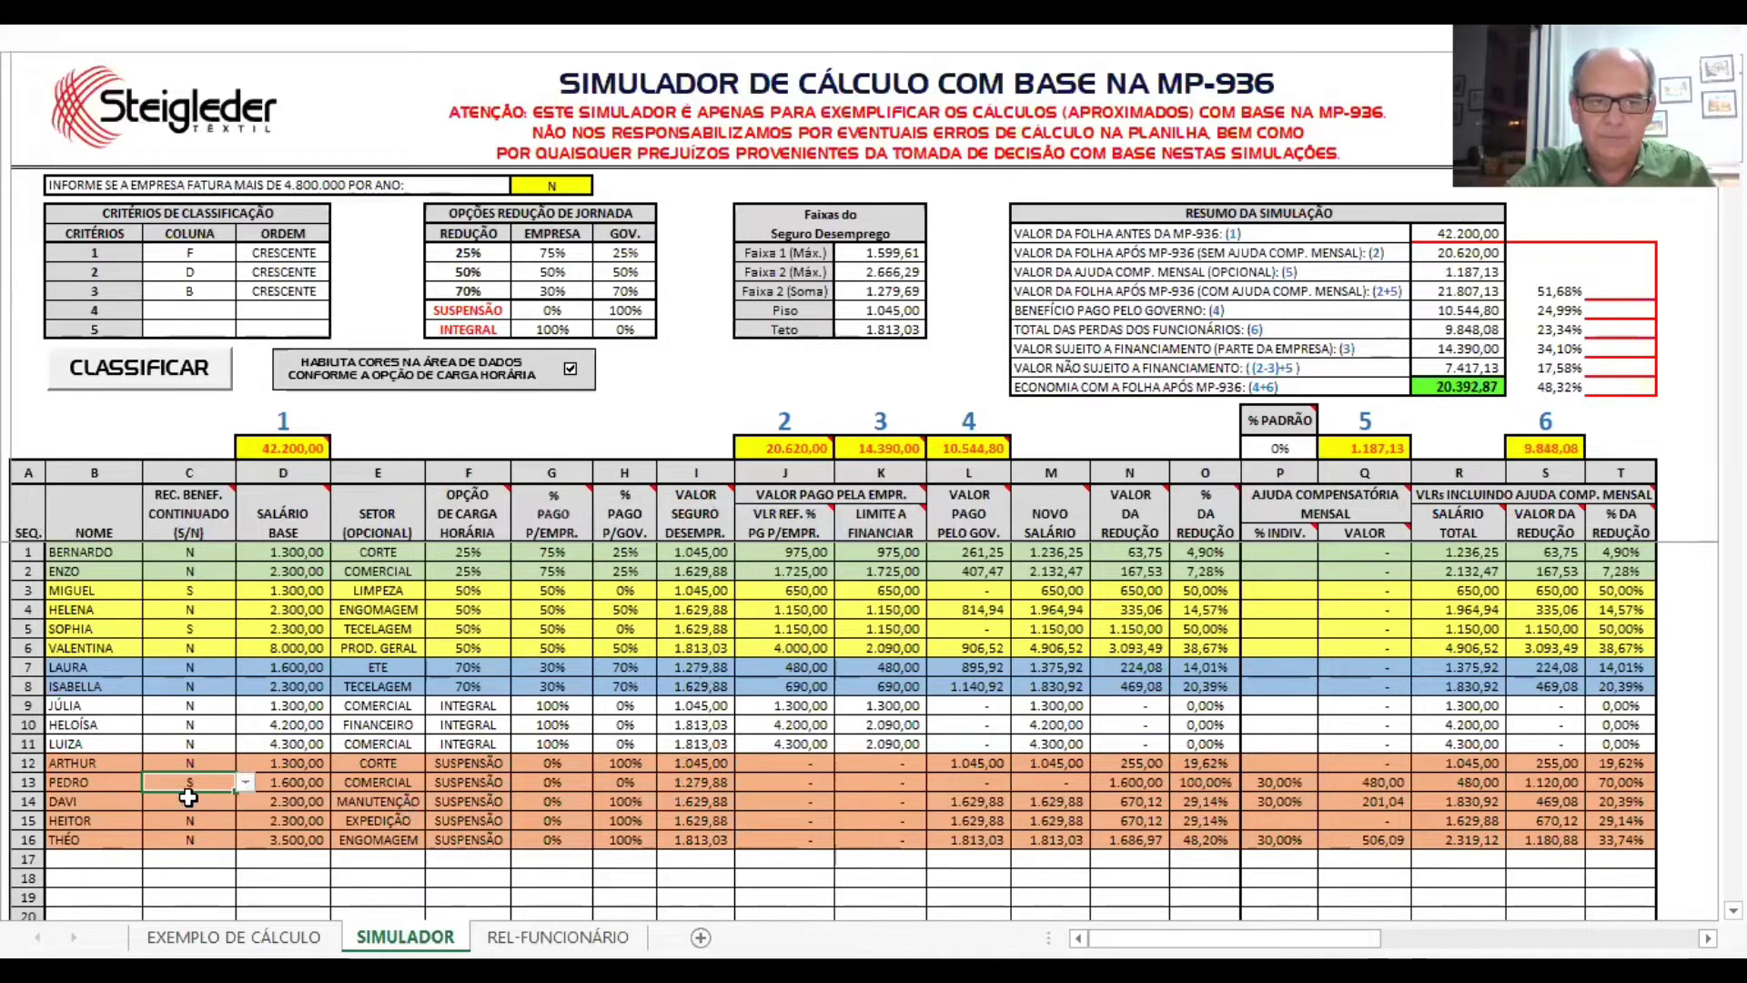
{"action": "left_click", "coordinate": [205, 802]}
{"action": "left_click", "coordinate": [246, 801]}
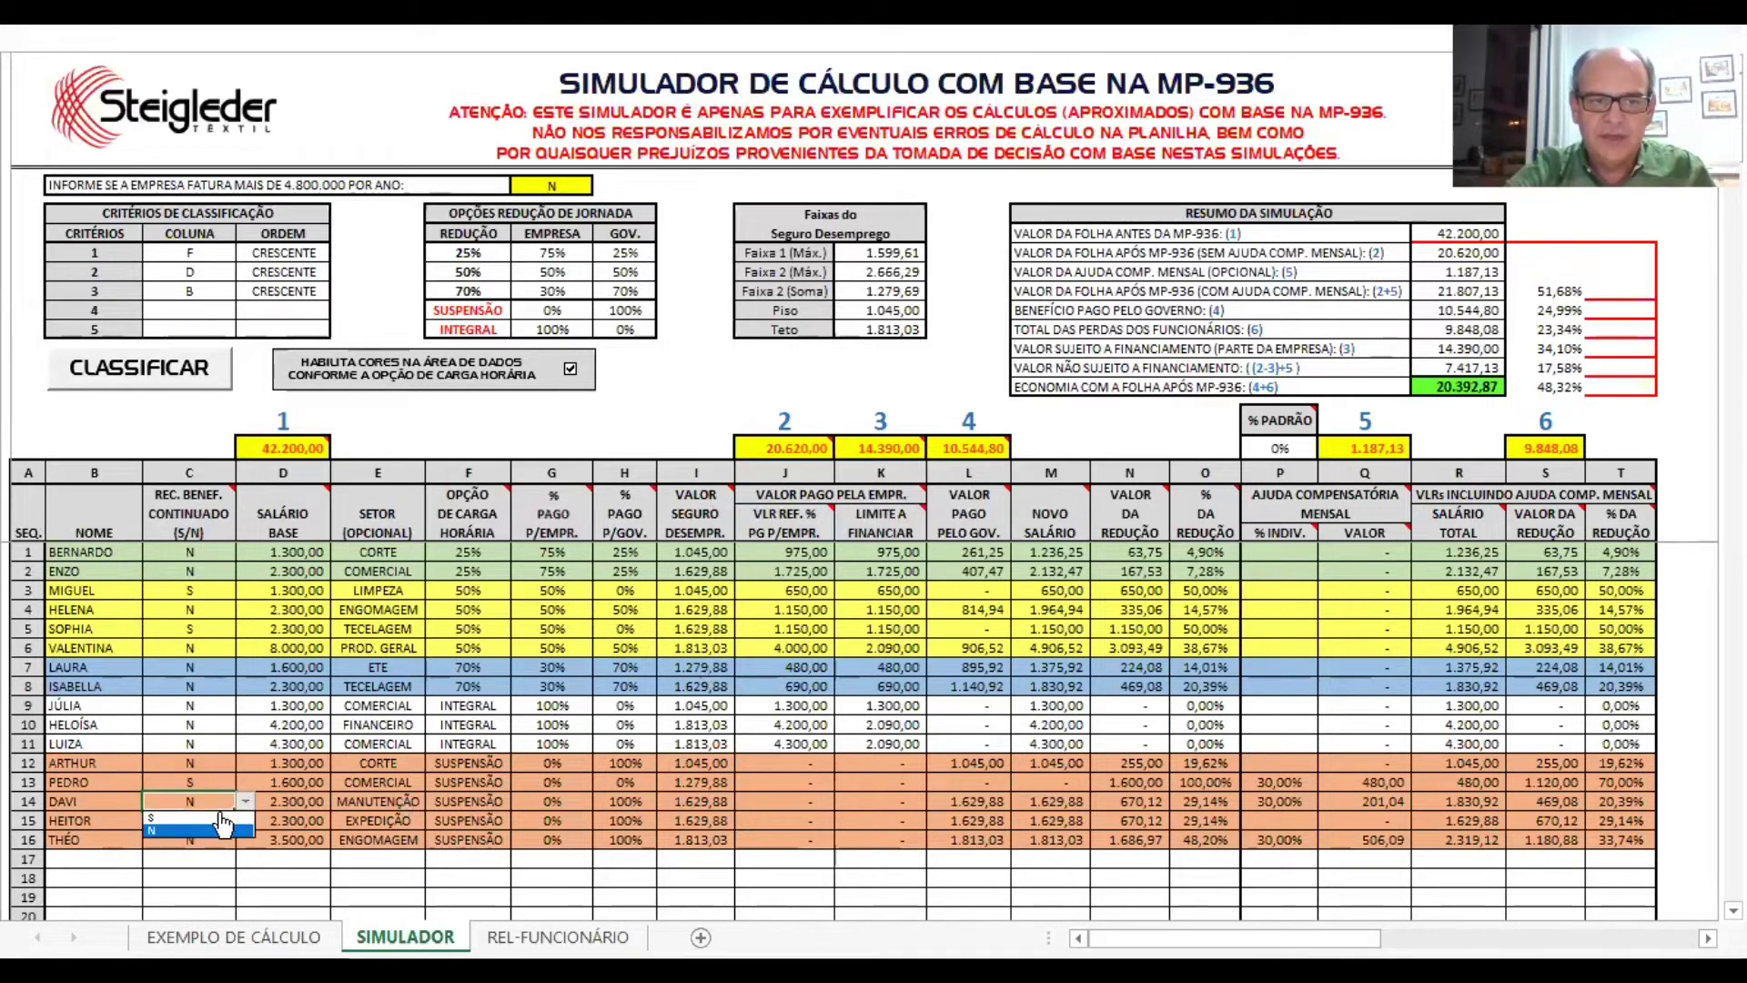
{"action": "left_click", "coordinate": [197, 816]}
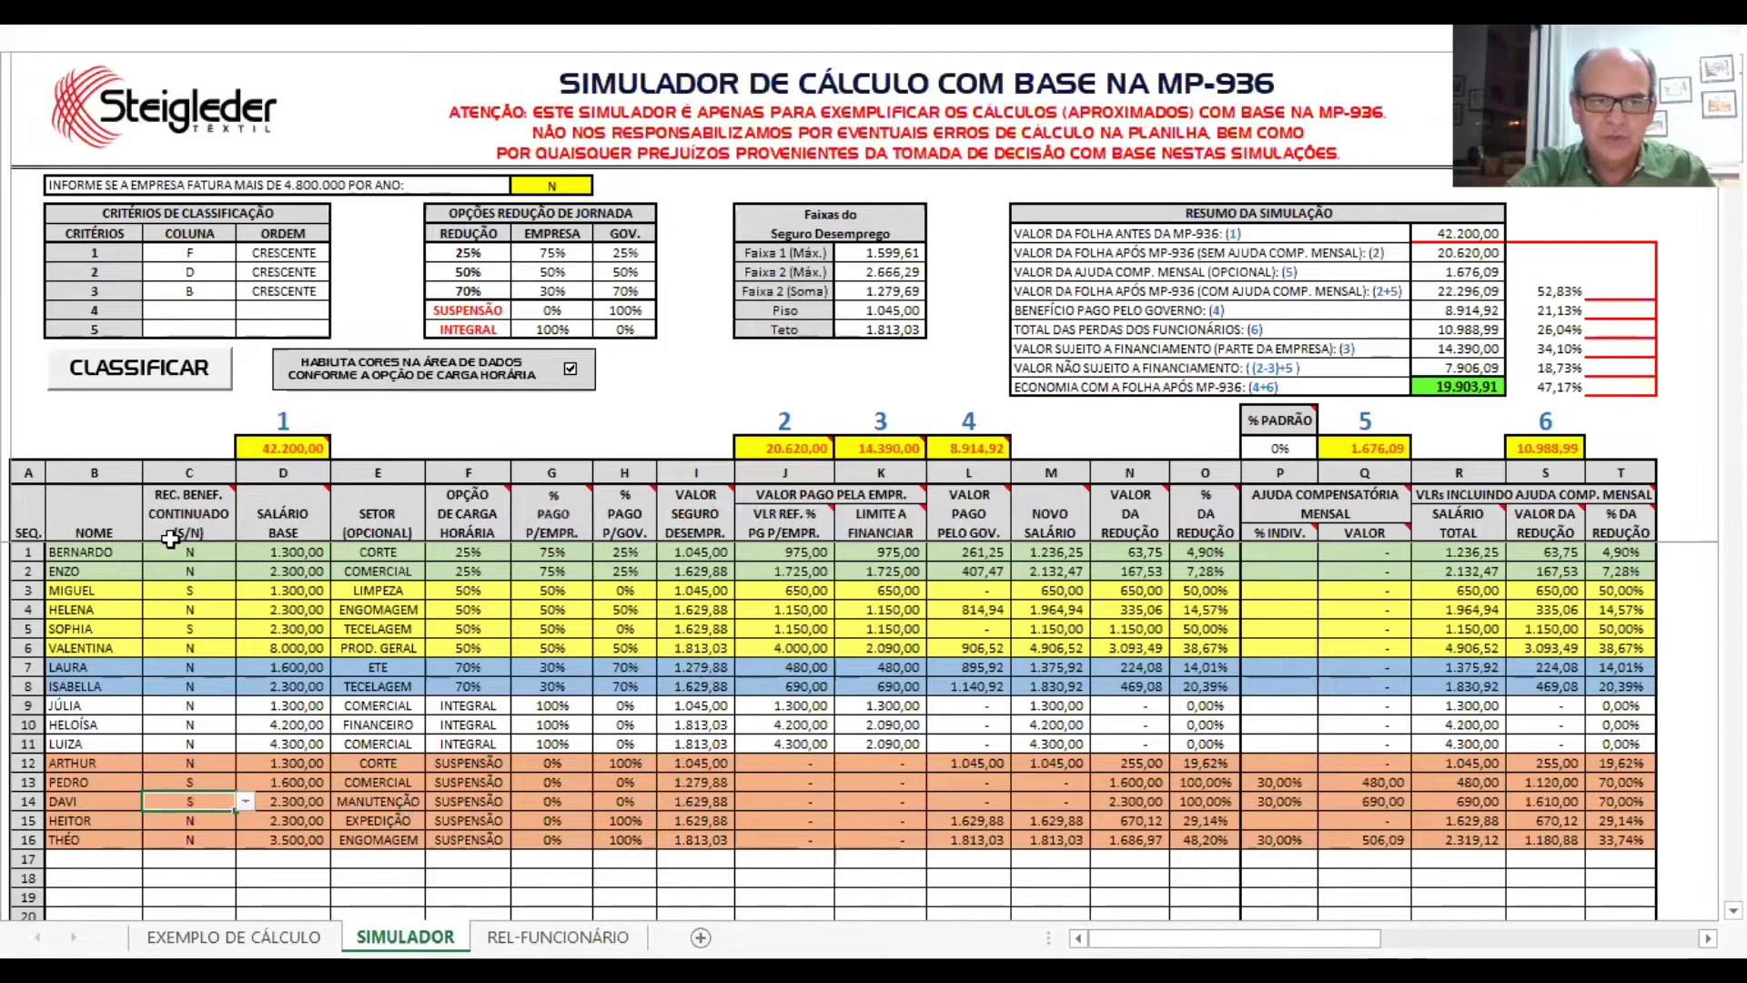
- Examine the annual billing answer and the employee columns for name, continued benefit, sector and workload option, including the workload option's note
{"action": "mouse_move", "coordinate": [186, 503]}
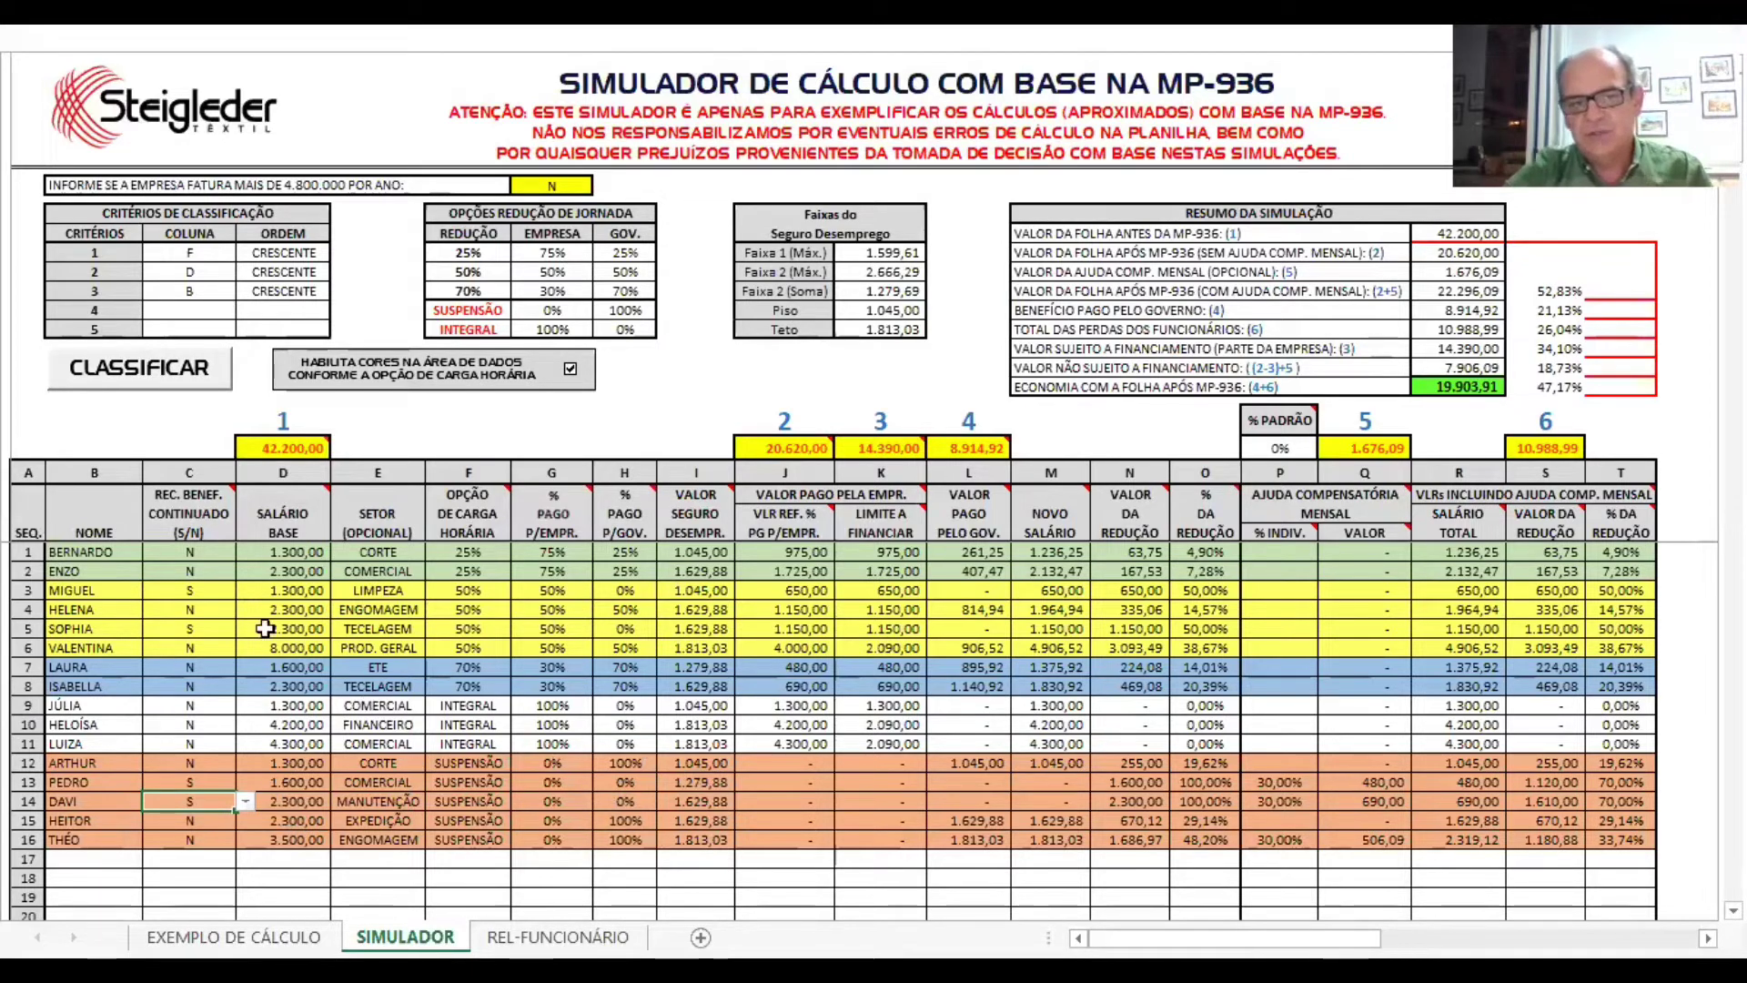
{"action": "left_click", "coordinate": [106, 547]}
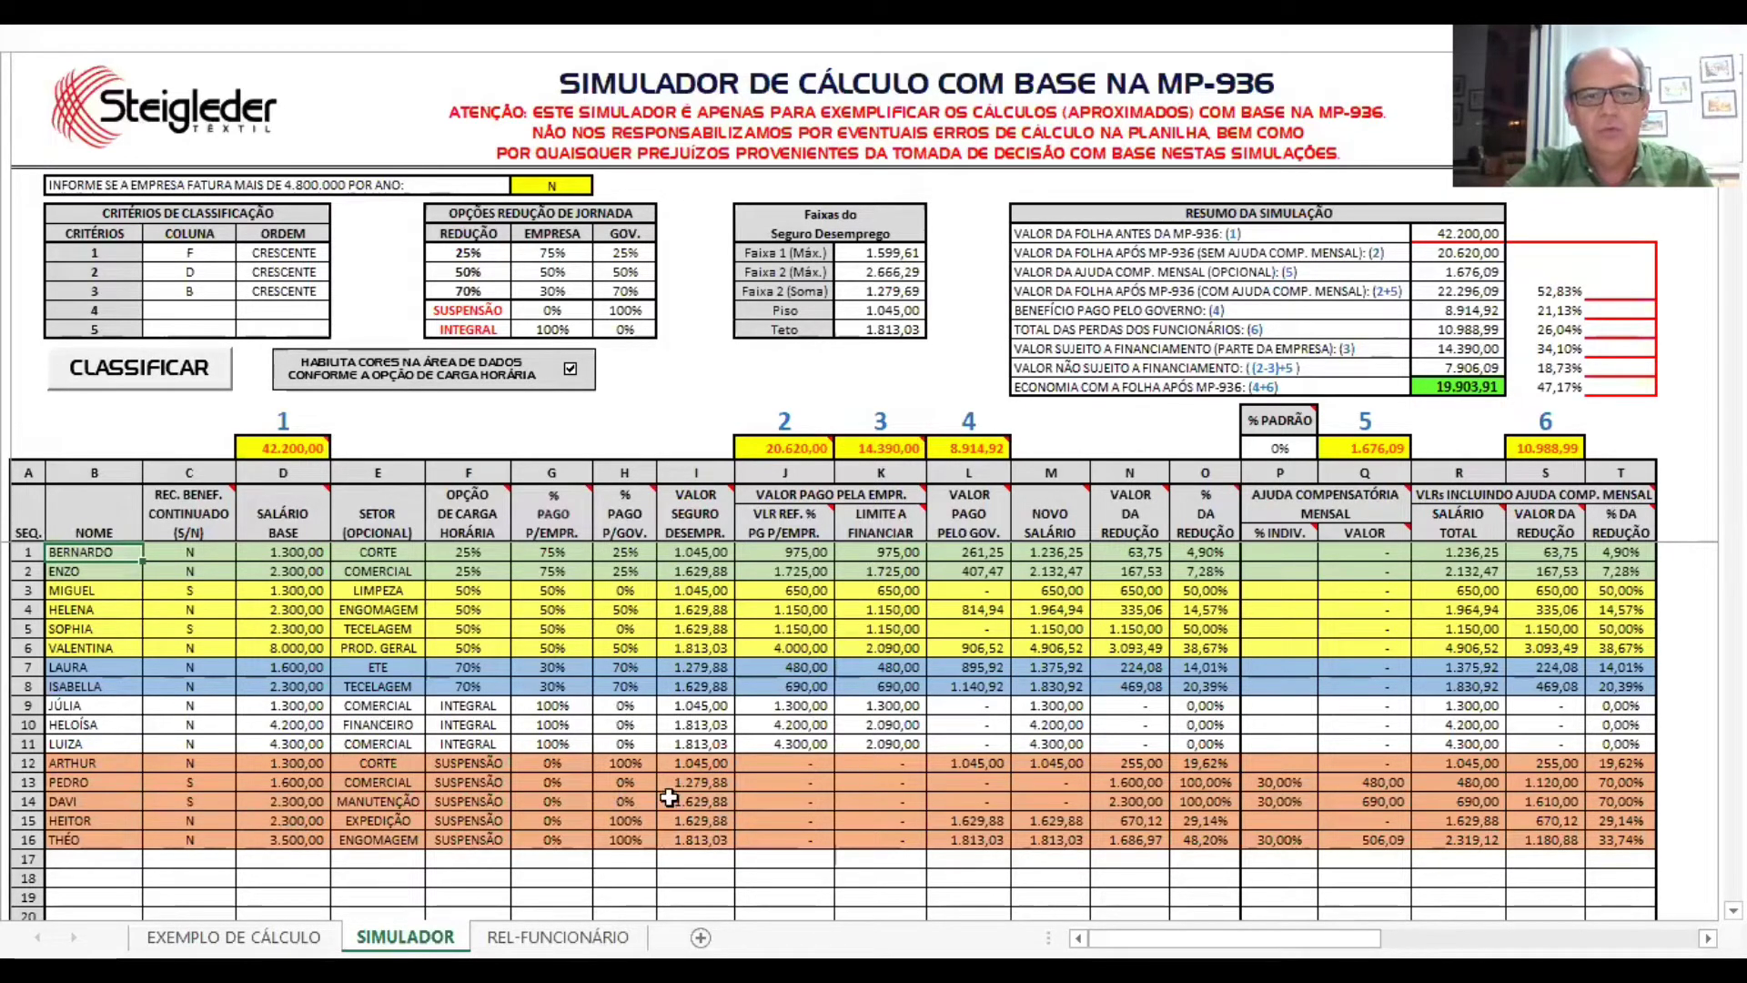
{"action": "left_click", "coordinate": [571, 186]}
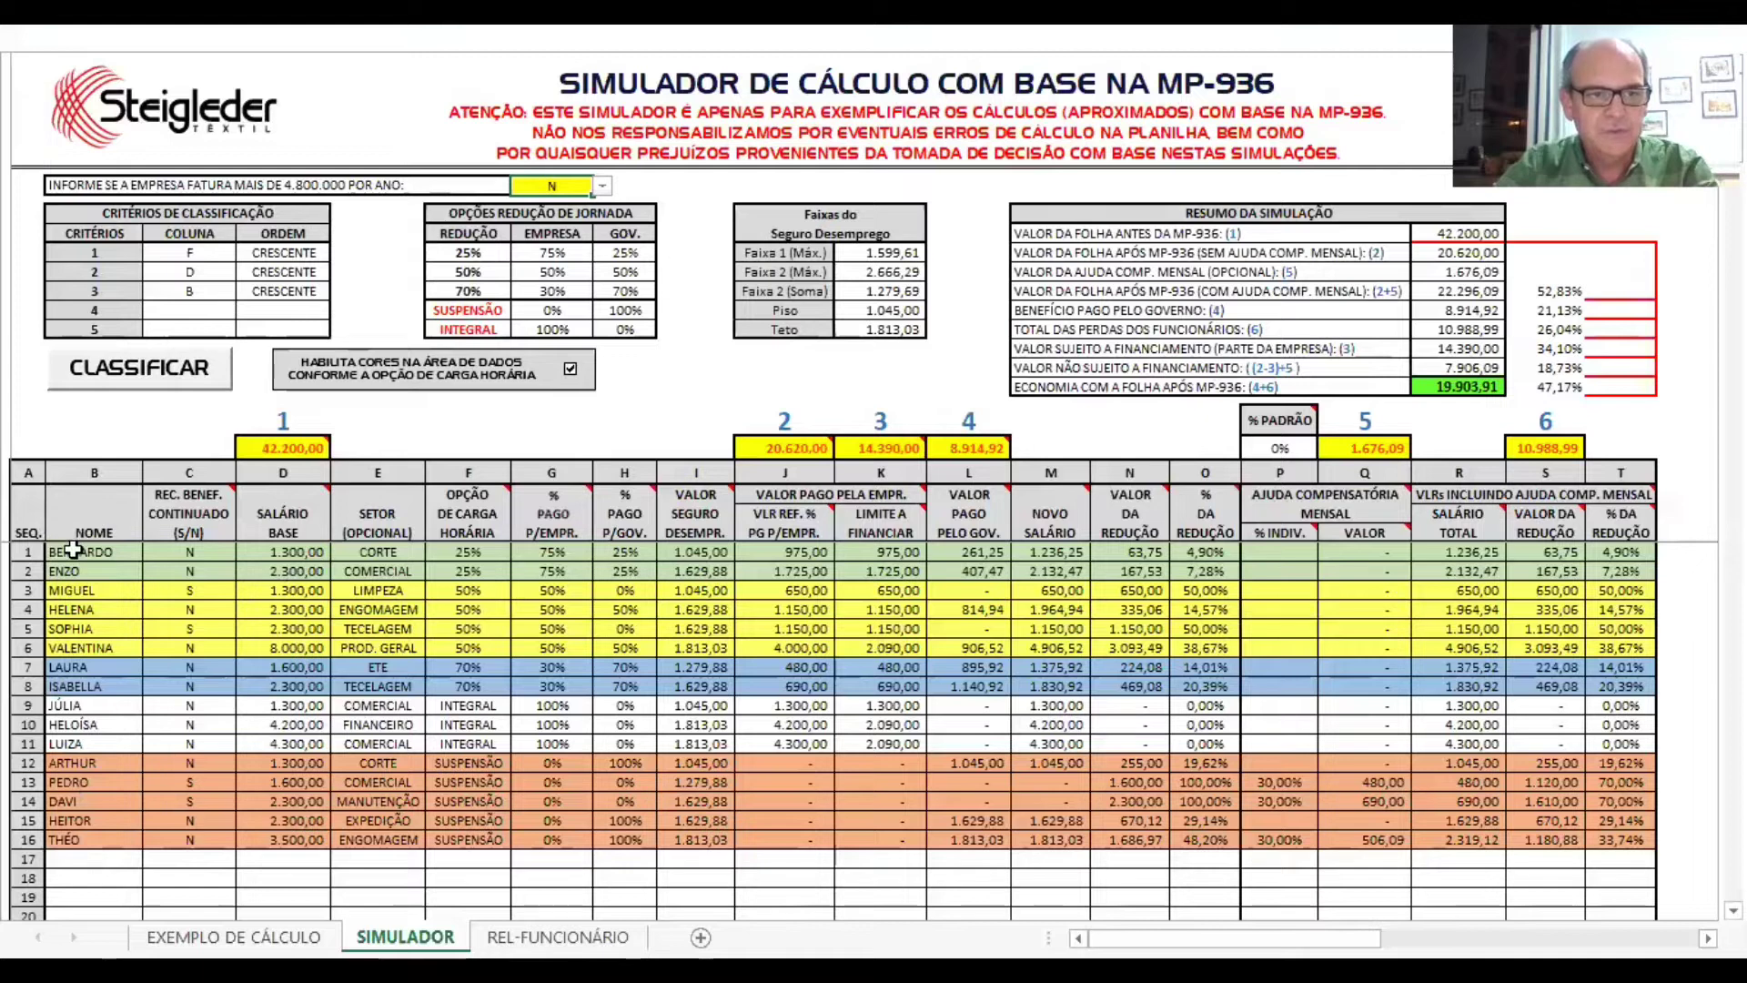
{"action": "mouse_move", "coordinate": [73, 550]}
{"action": "left_mouse_down"}
{"action": "mouse_move", "coordinate": [508, 628]}
{"action": "mouse_move", "coordinate": [491, 842]}
{"action": "left_mouse_up"}
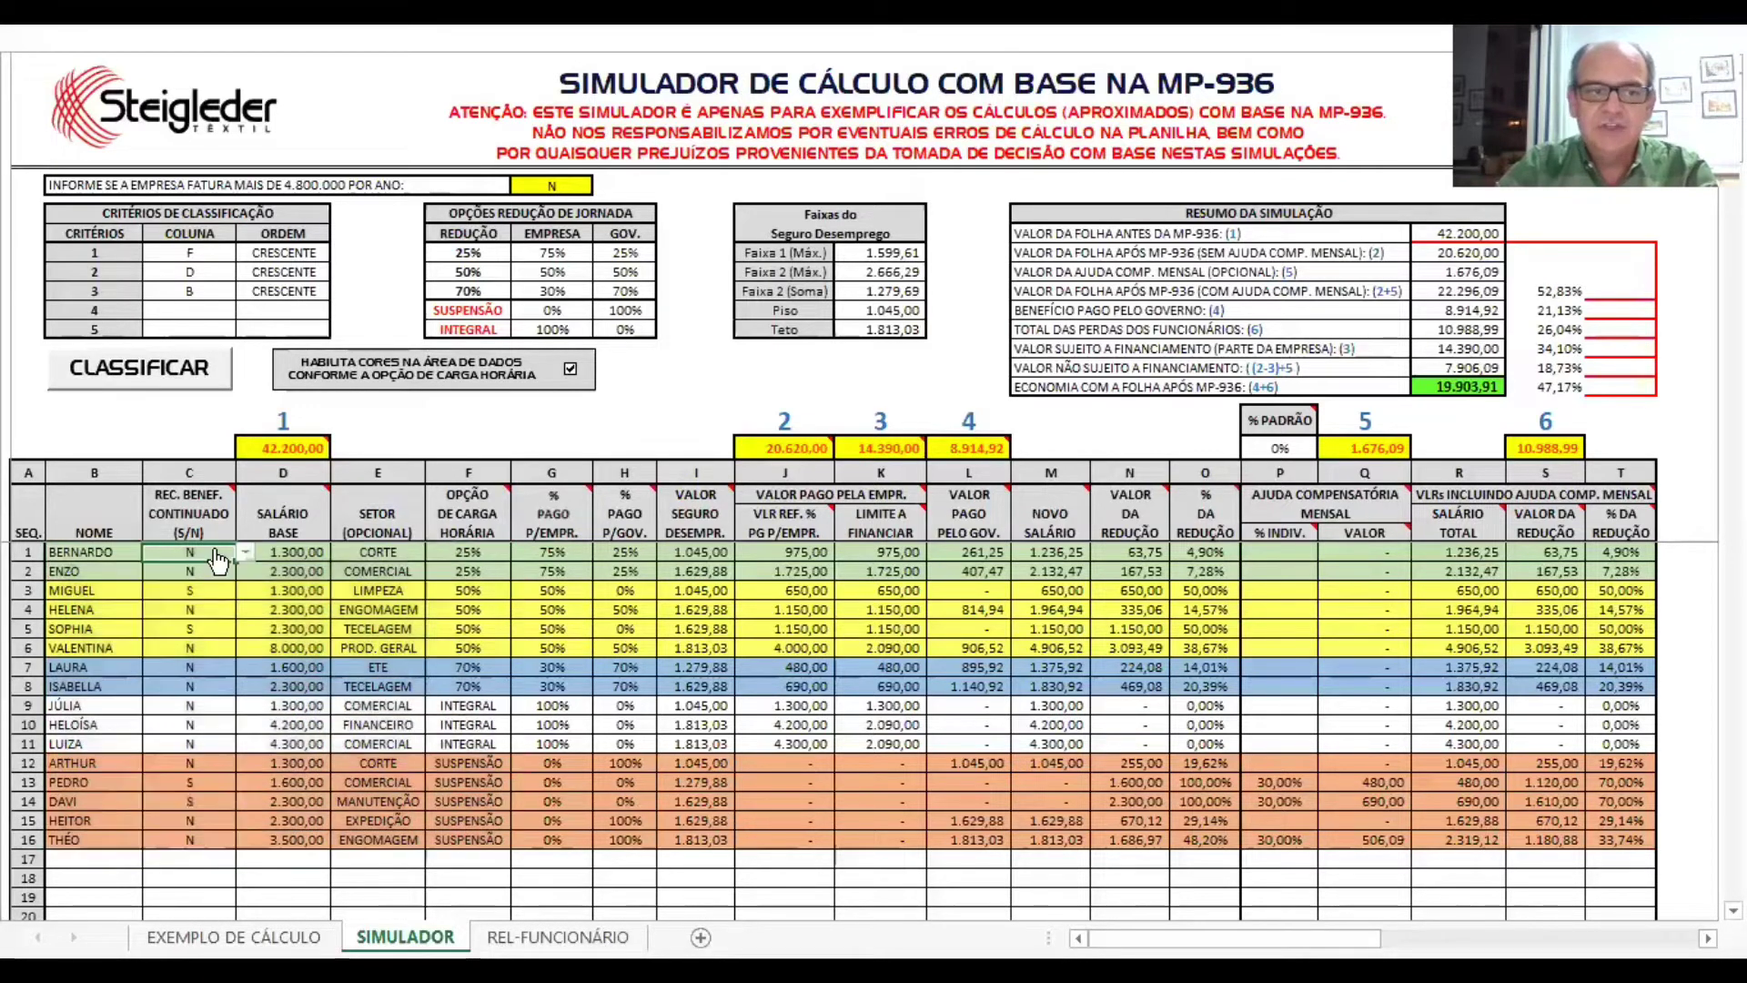
{"action": "left_click", "coordinate": [215, 552]}
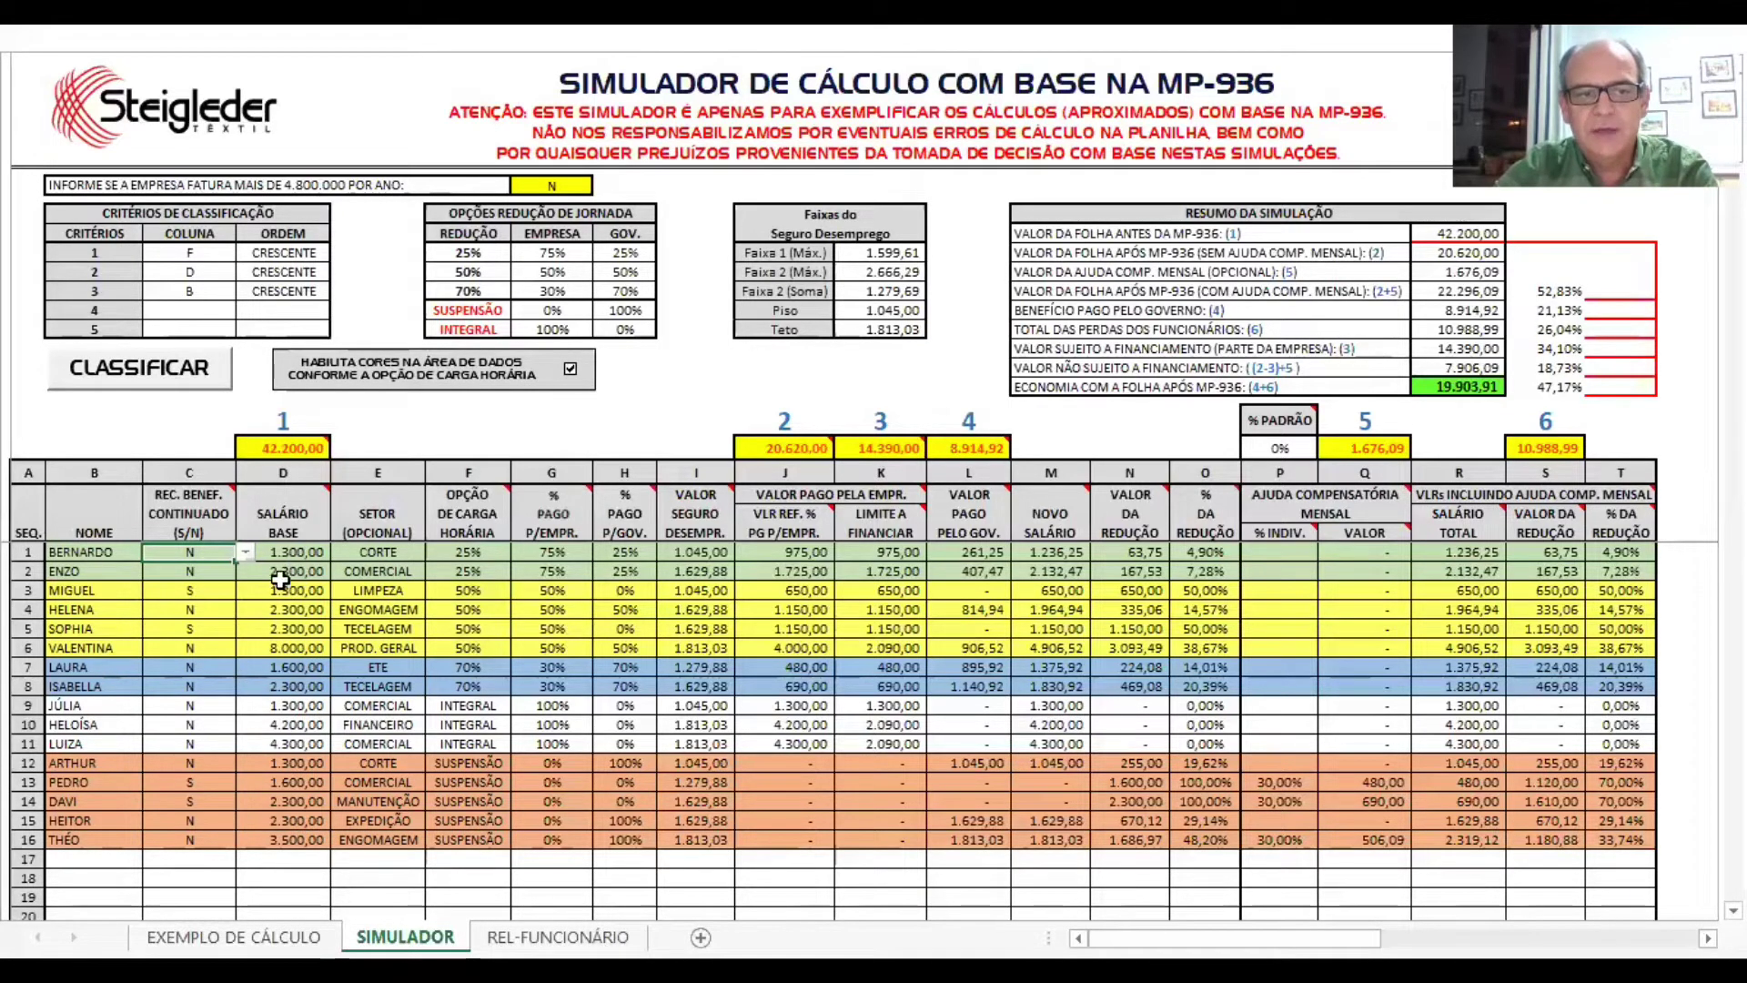
{"action": "left_click", "coordinate": [392, 552]}
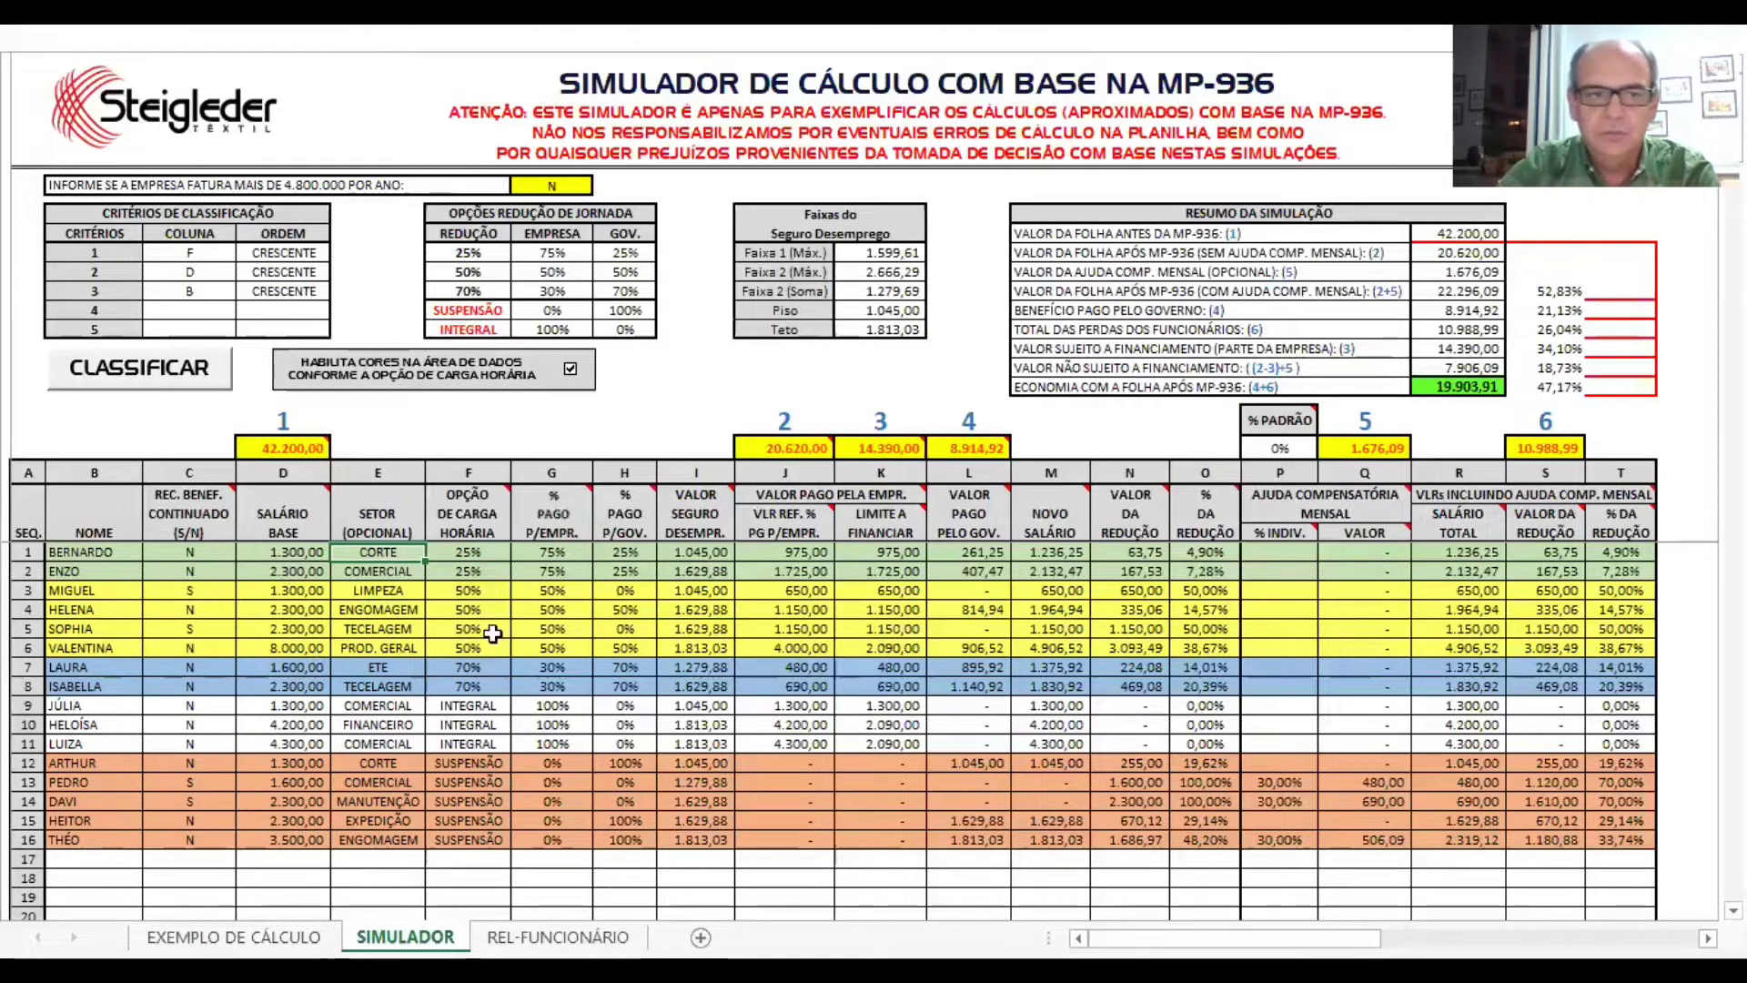
{"action": "mouse_move", "coordinate": [499, 519]}
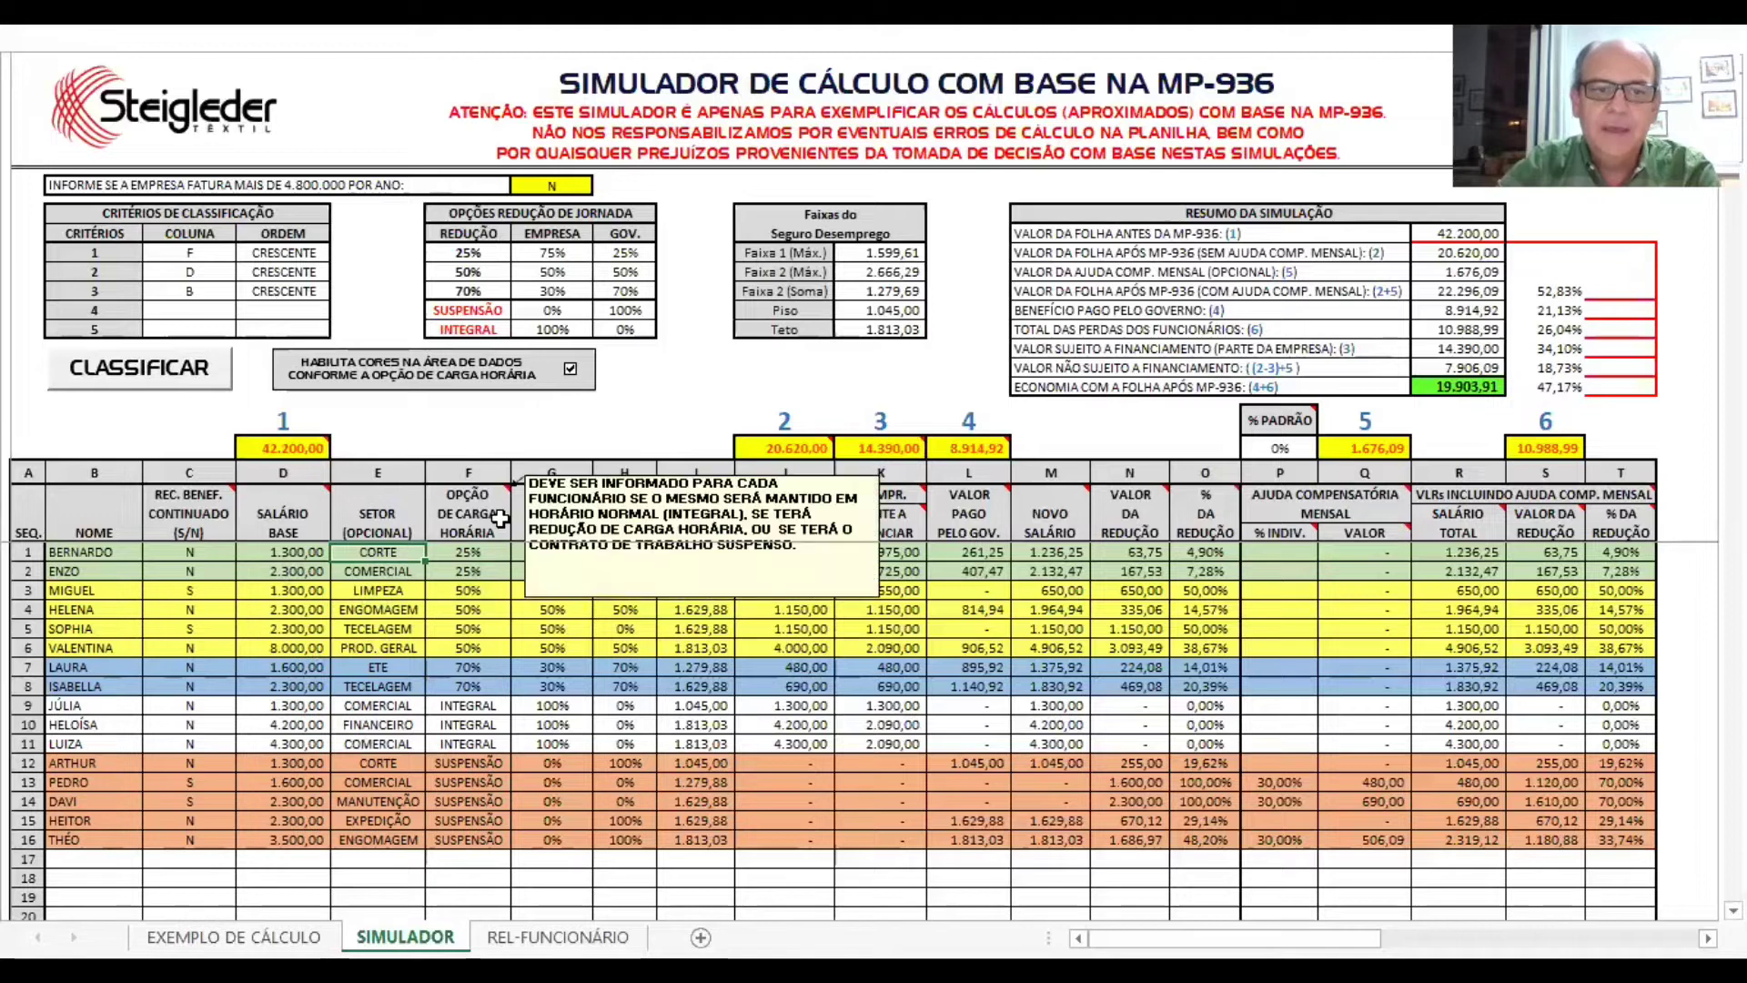
- Try a 50% workload reduction for the employee in row 1, and return the option to 25%
{"action": "left_click", "coordinate": [475, 555]}
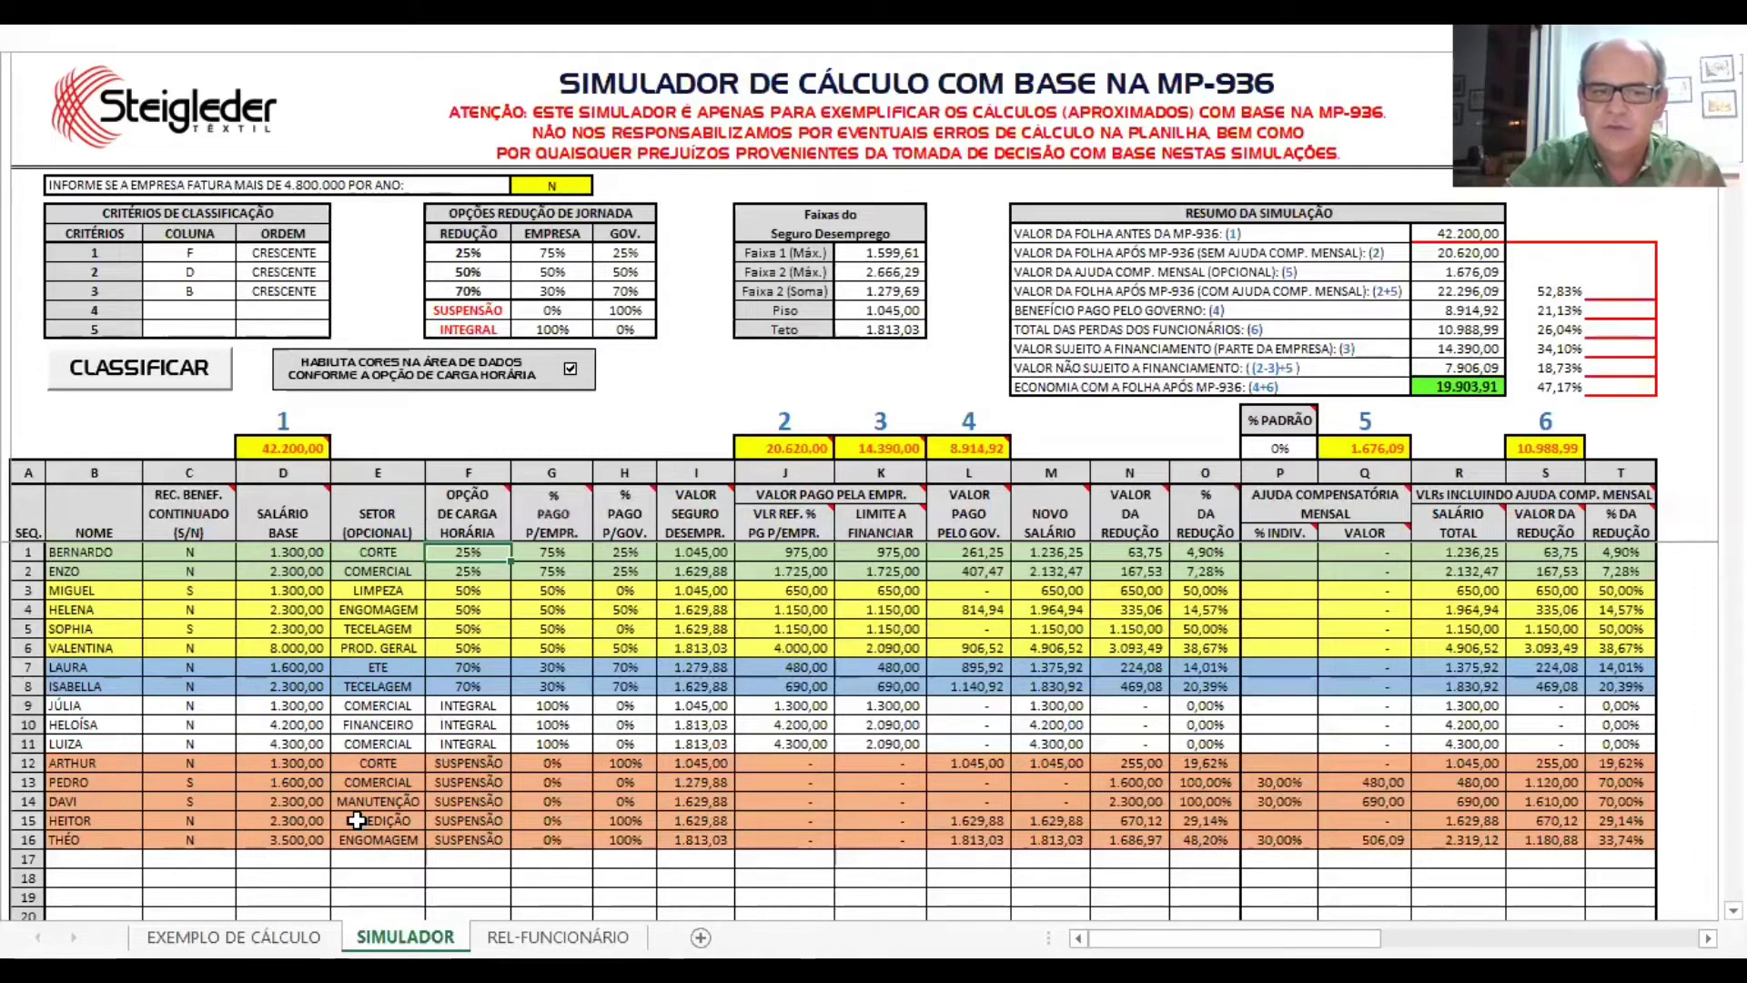
{"action": "left_click", "coordinate": [519, 551]}
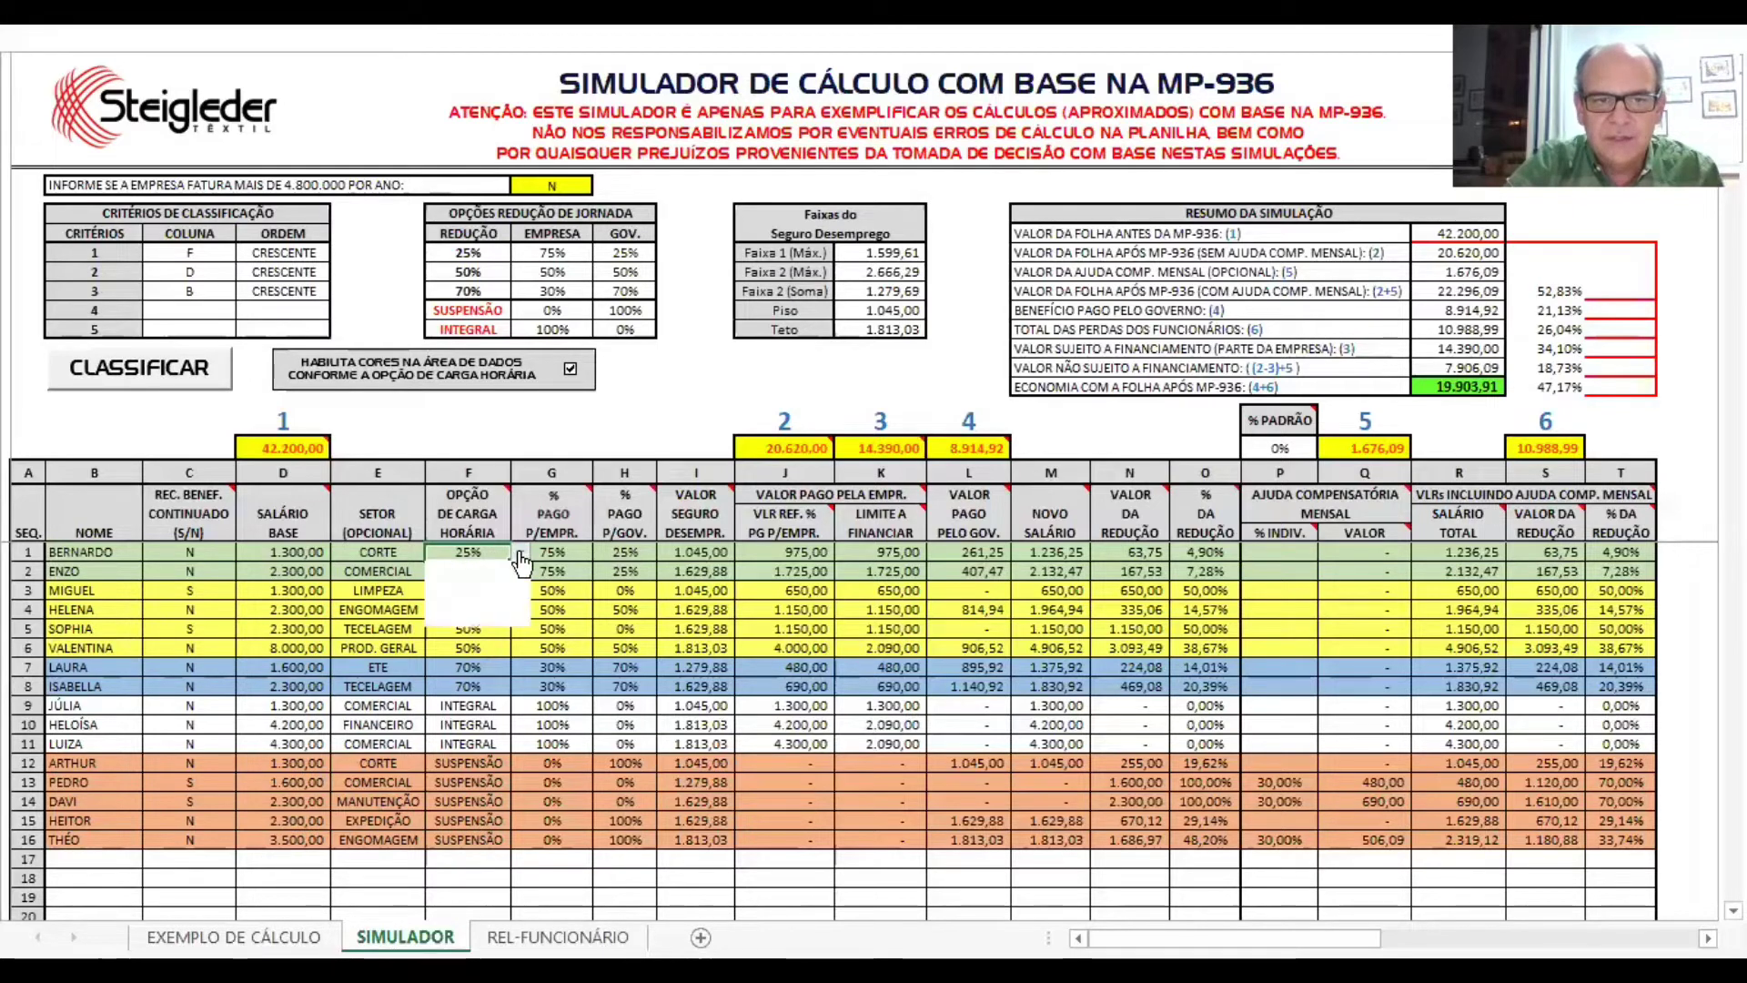
{"action": "left_click", "coordinate": [473, 608]}
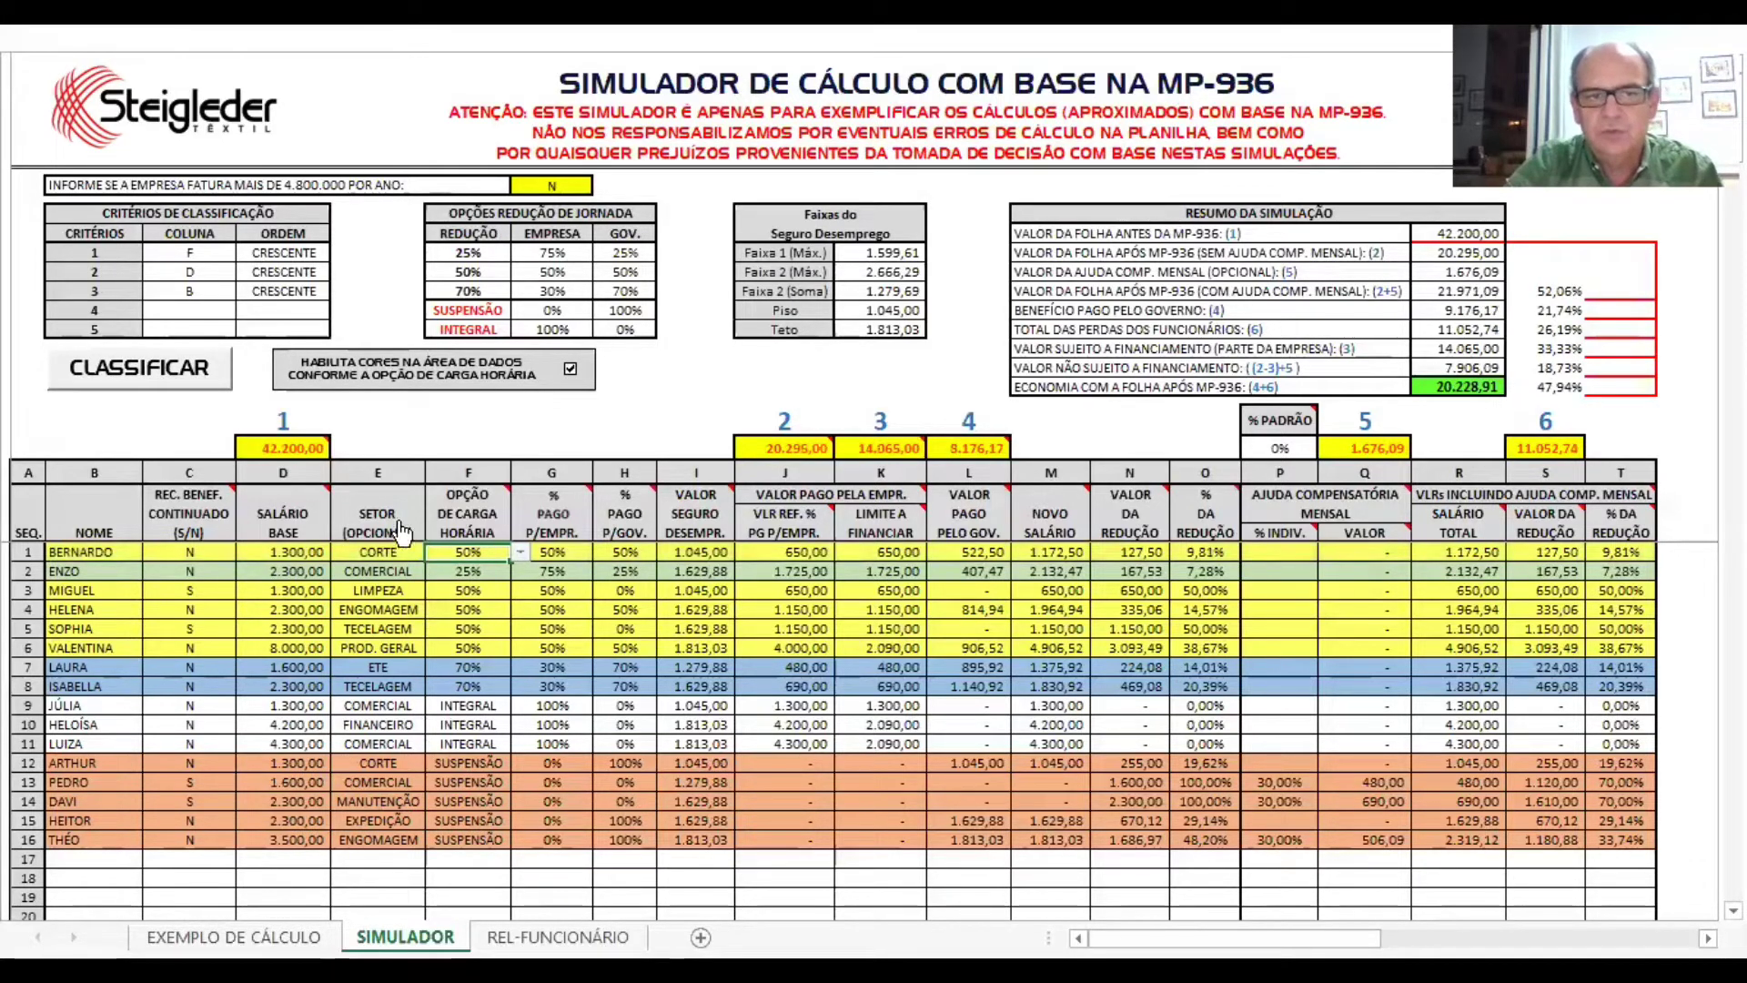
{"action": "left_click", "coordinate": [520, 552]}
{"action": "left_click", "coordinate": [474, 590]}
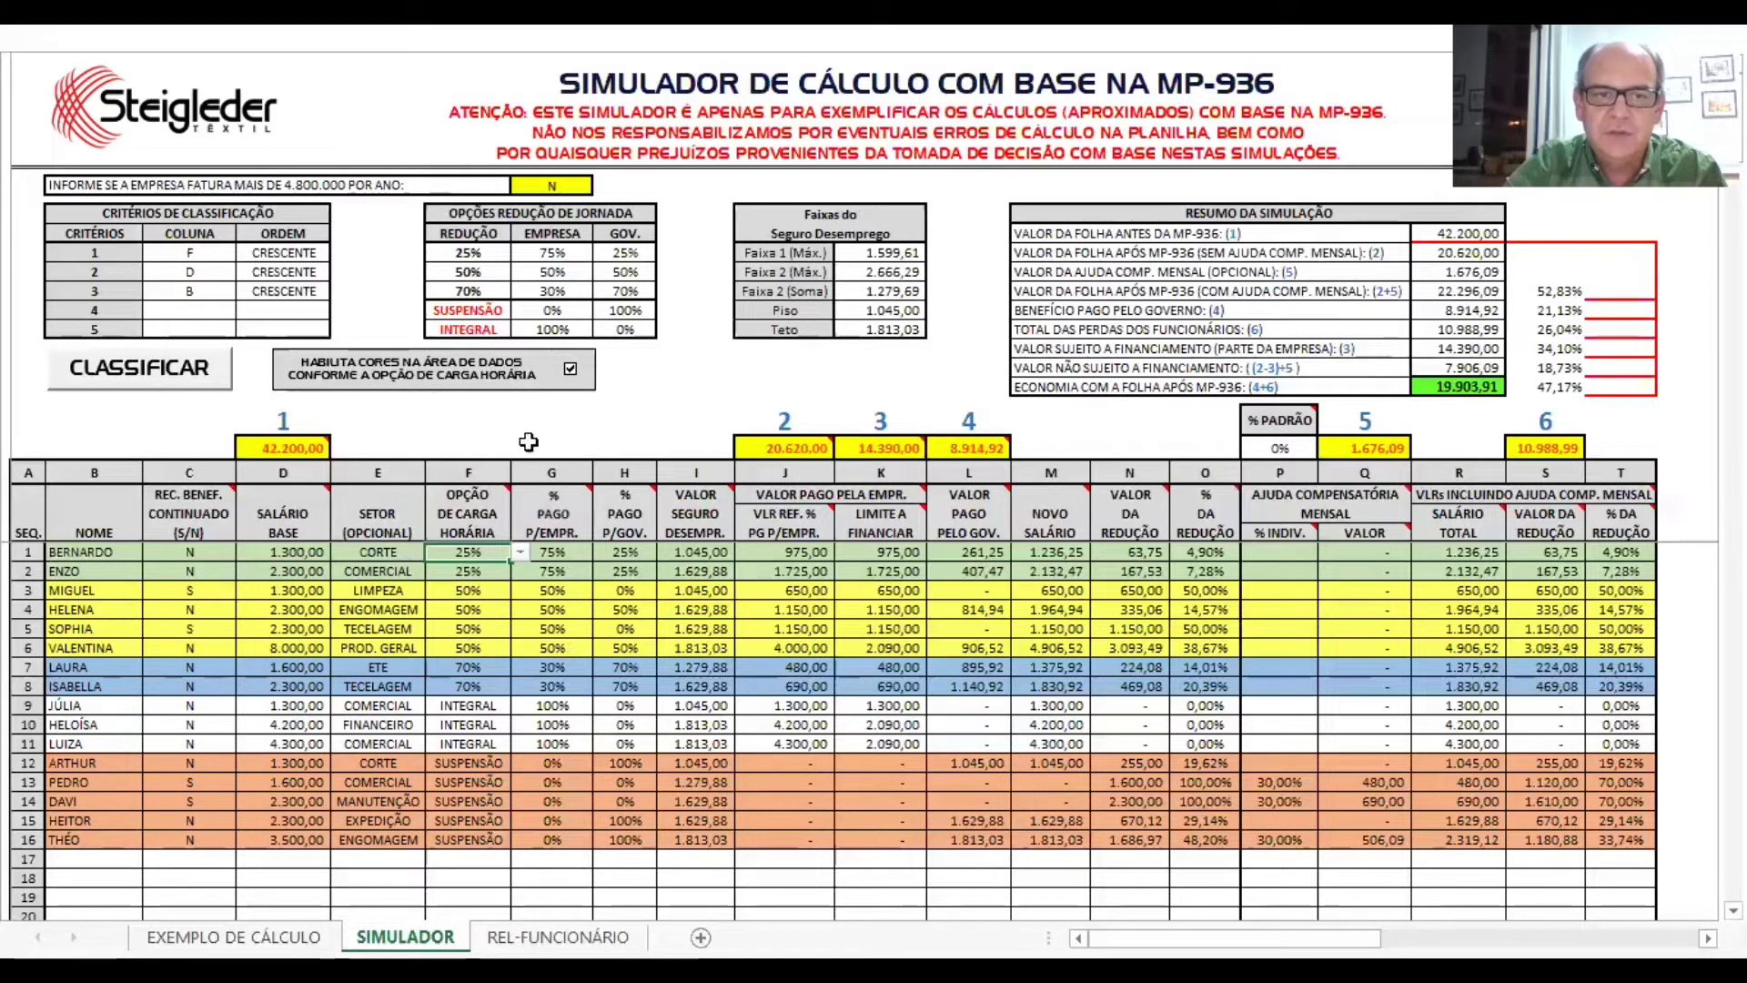
- Disable the workload-based colours in the data area and enable them again
{"action": "left_click", "coordinate": [570, 369]}
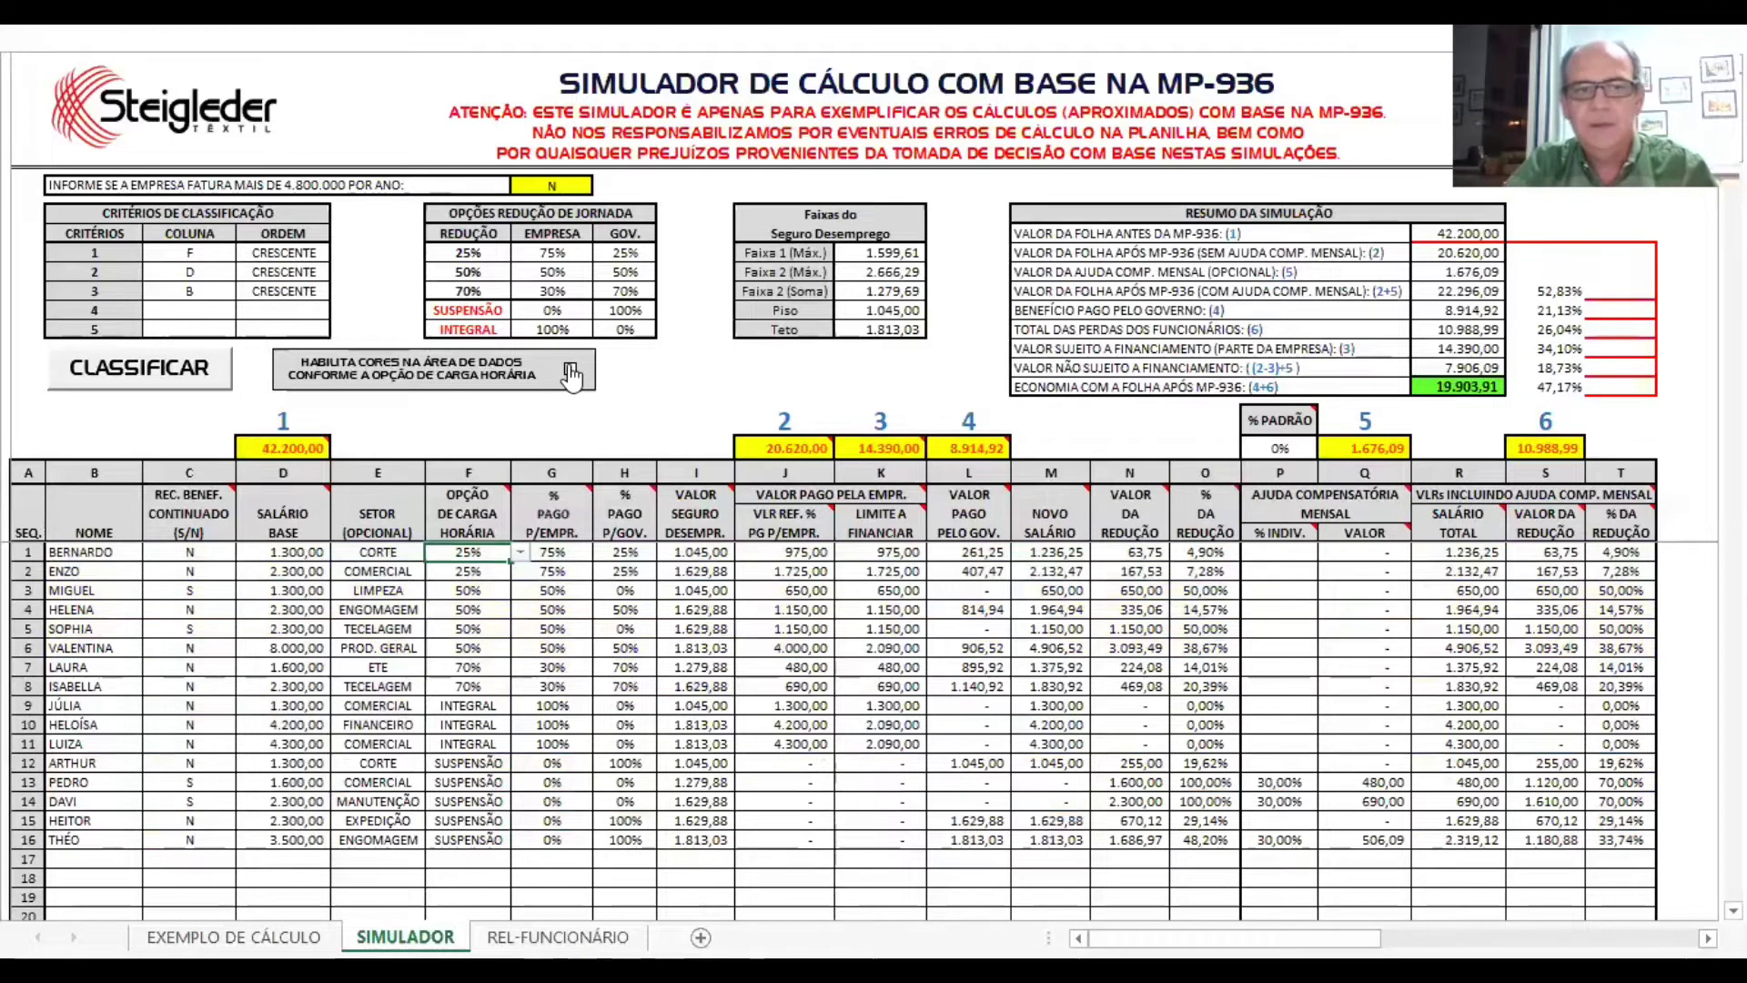
{"action": "left_click", "coordinate": [570, 370]}
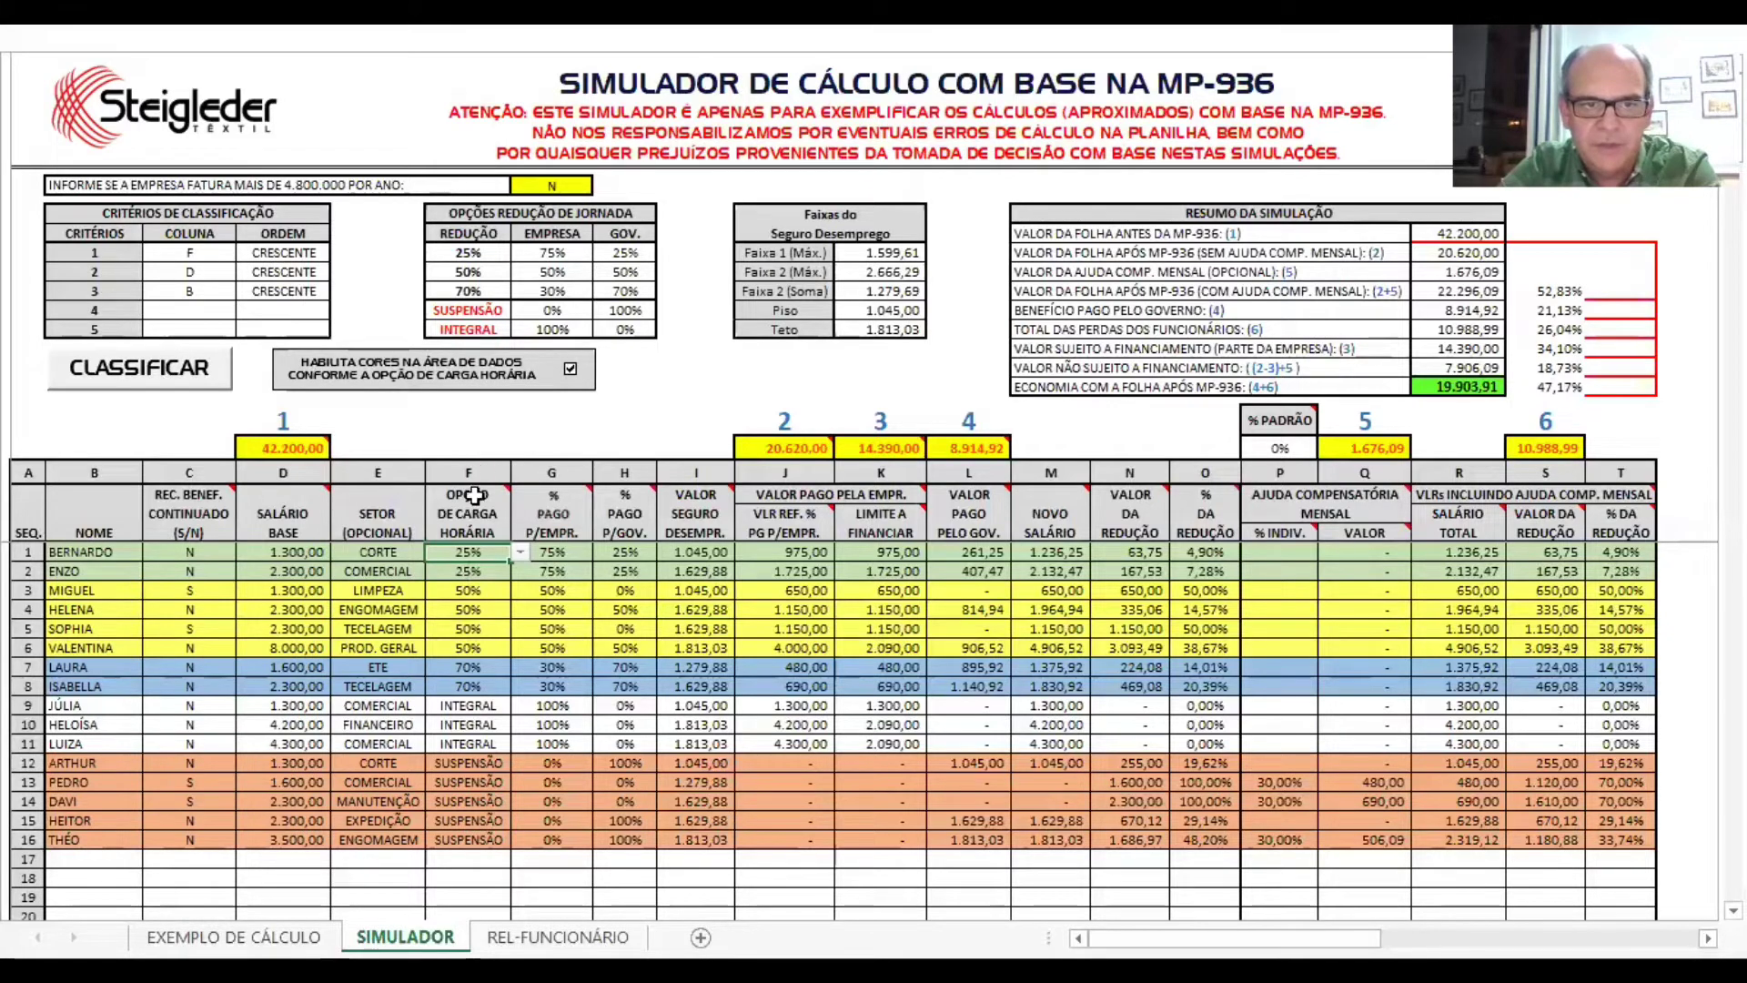
- Set the order of sorting criterion 1 (column F) to DECRESCENTE and sort the employee table
{"action": "mouse_move", "coordinate": [459, 491]}
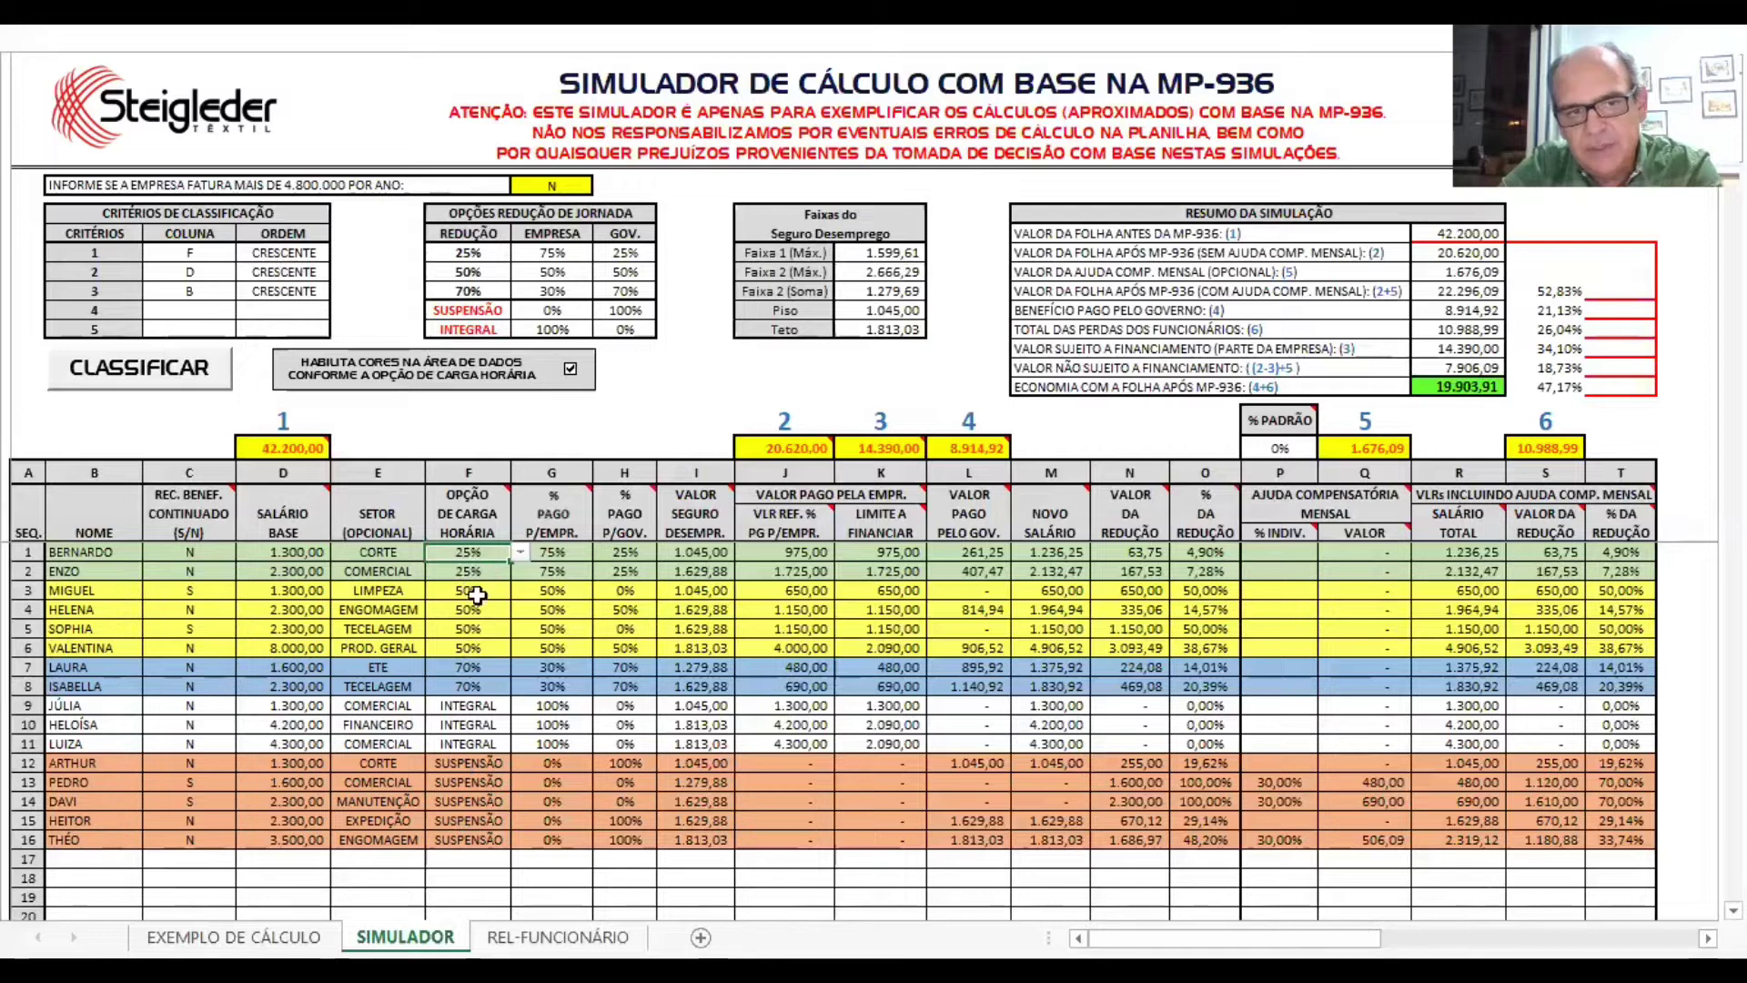
{"action": "left_click", "coordinate": [292, 252]}
{"action": "left_click", "coordinate": [340, 252]}
{"action": "left_click", "coordinate": [268, 281]}
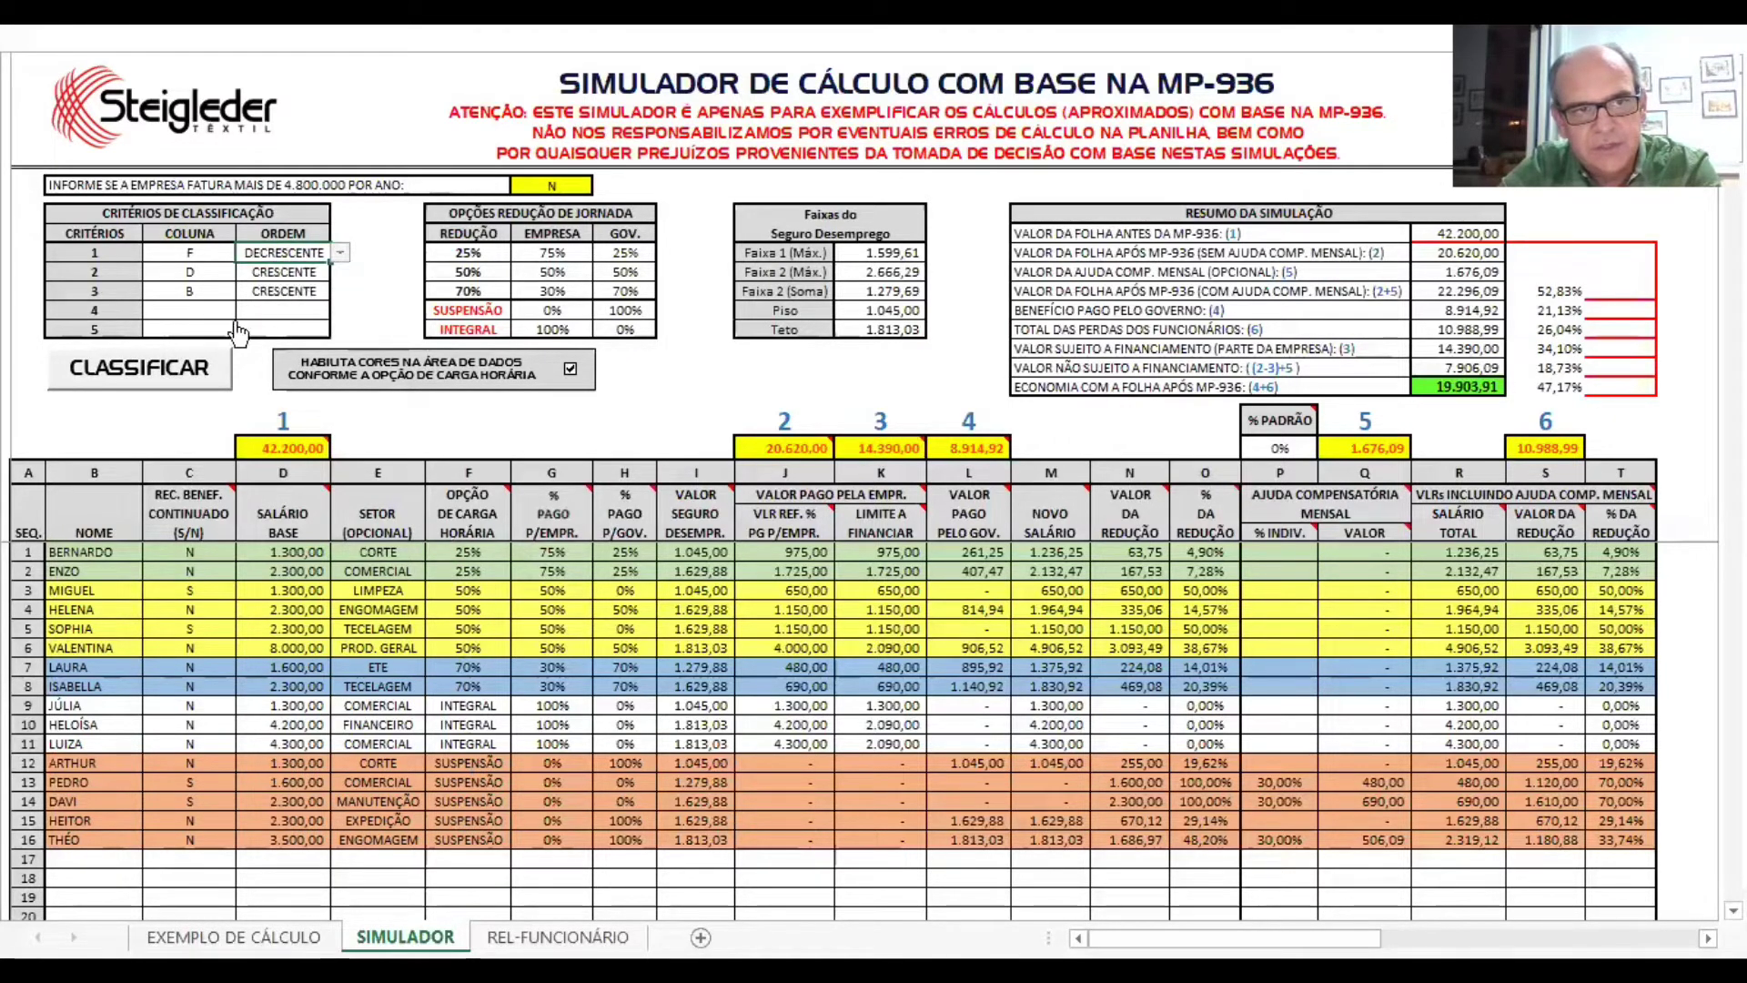
{"action": "left_click", "coordinate": [178, 380]}
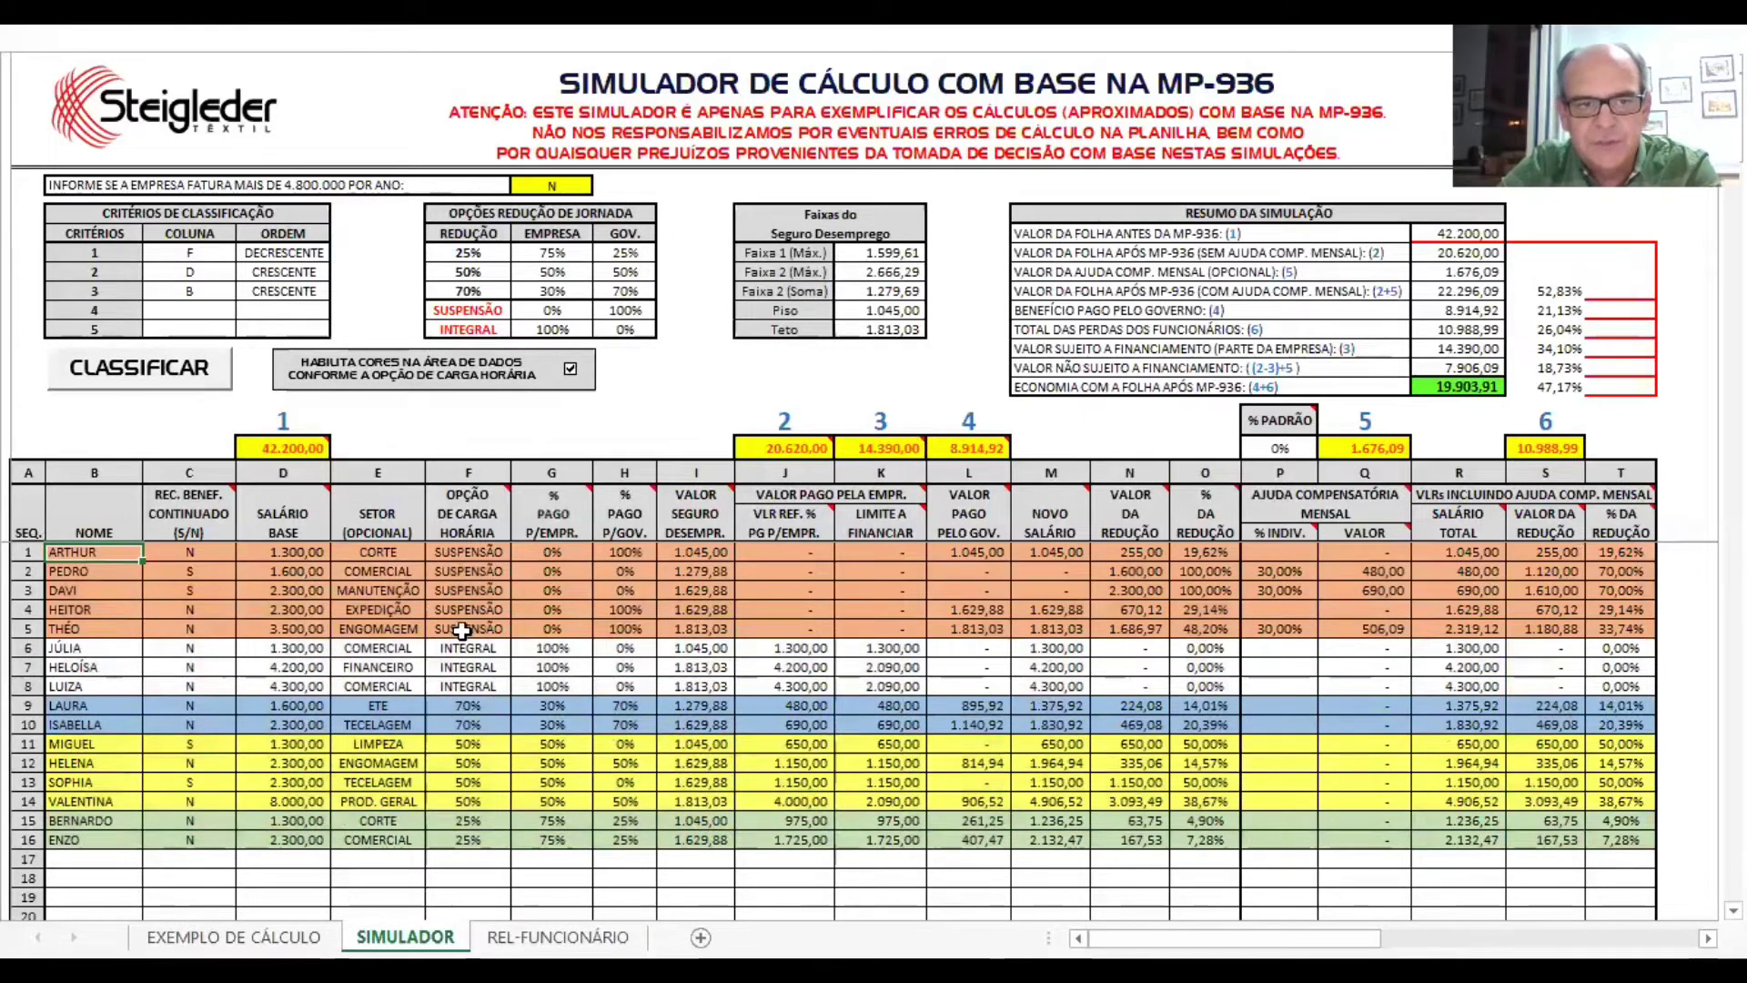
- Set the order of sorting criterion 1 (column F) to CRESCENTE and re-sort the employee table
{"action": "left_click", "coordinate": [312, 254]}
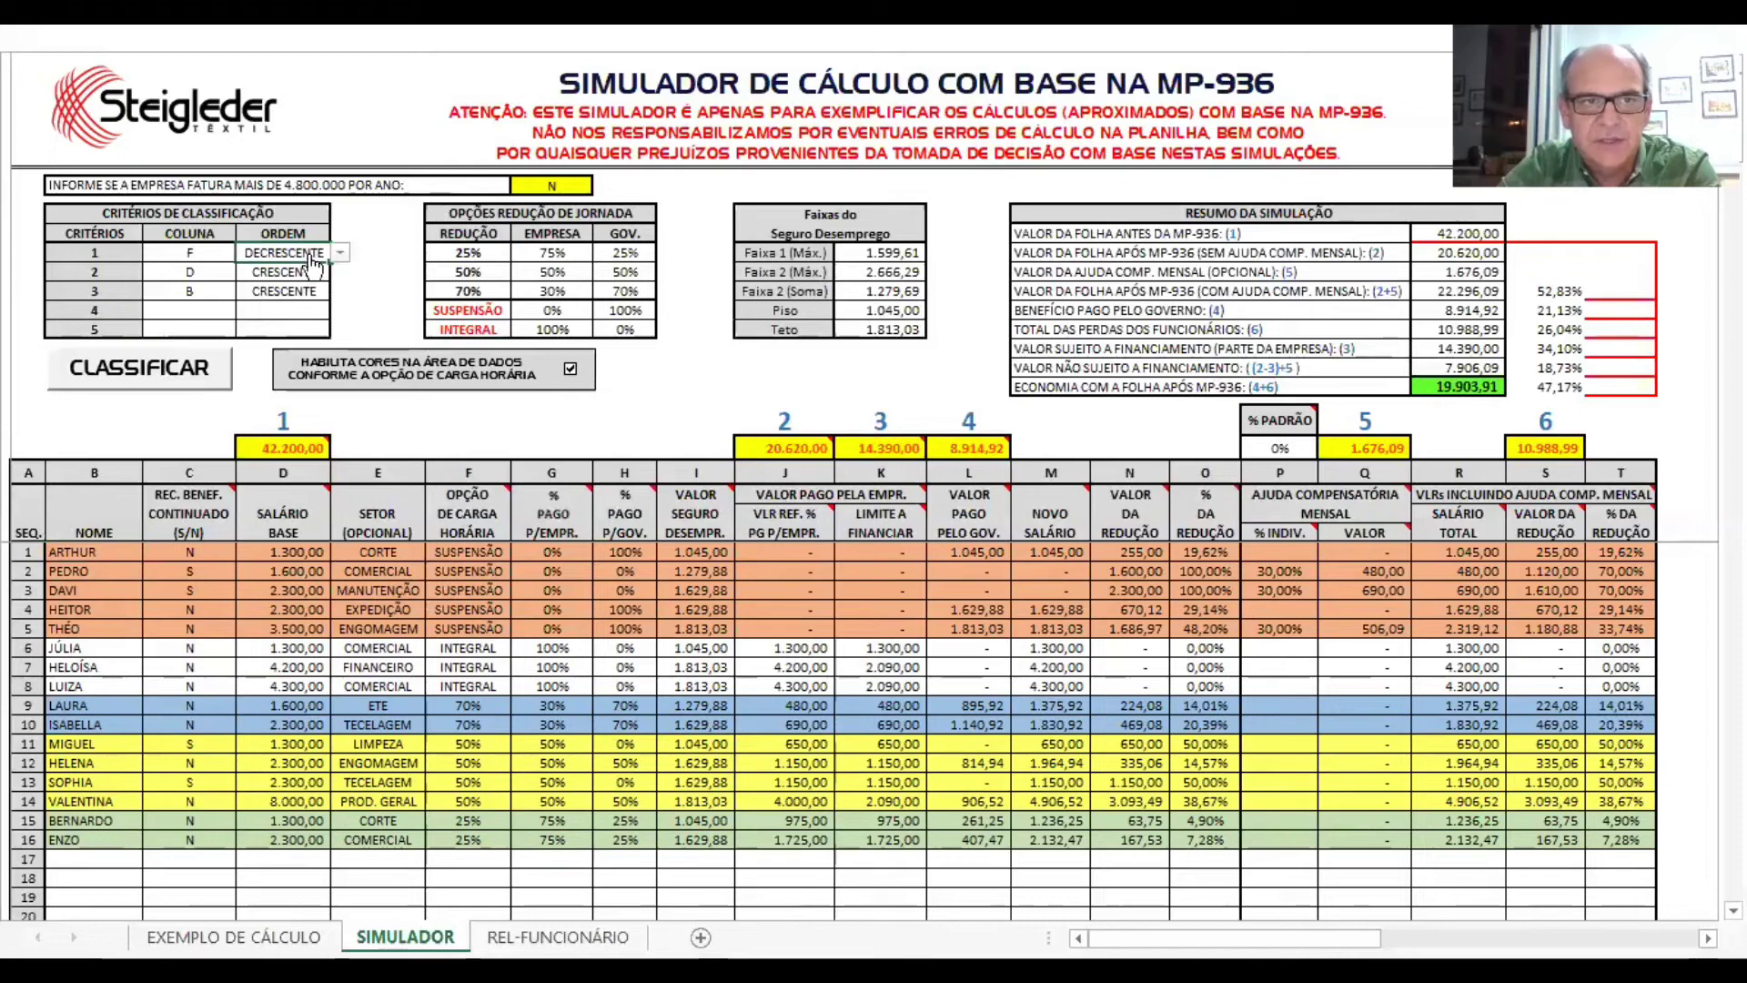
{"action": "left_click", "coordinate": [339, 253]}
{"action": "left_click", "coordinate": [277, 271]}
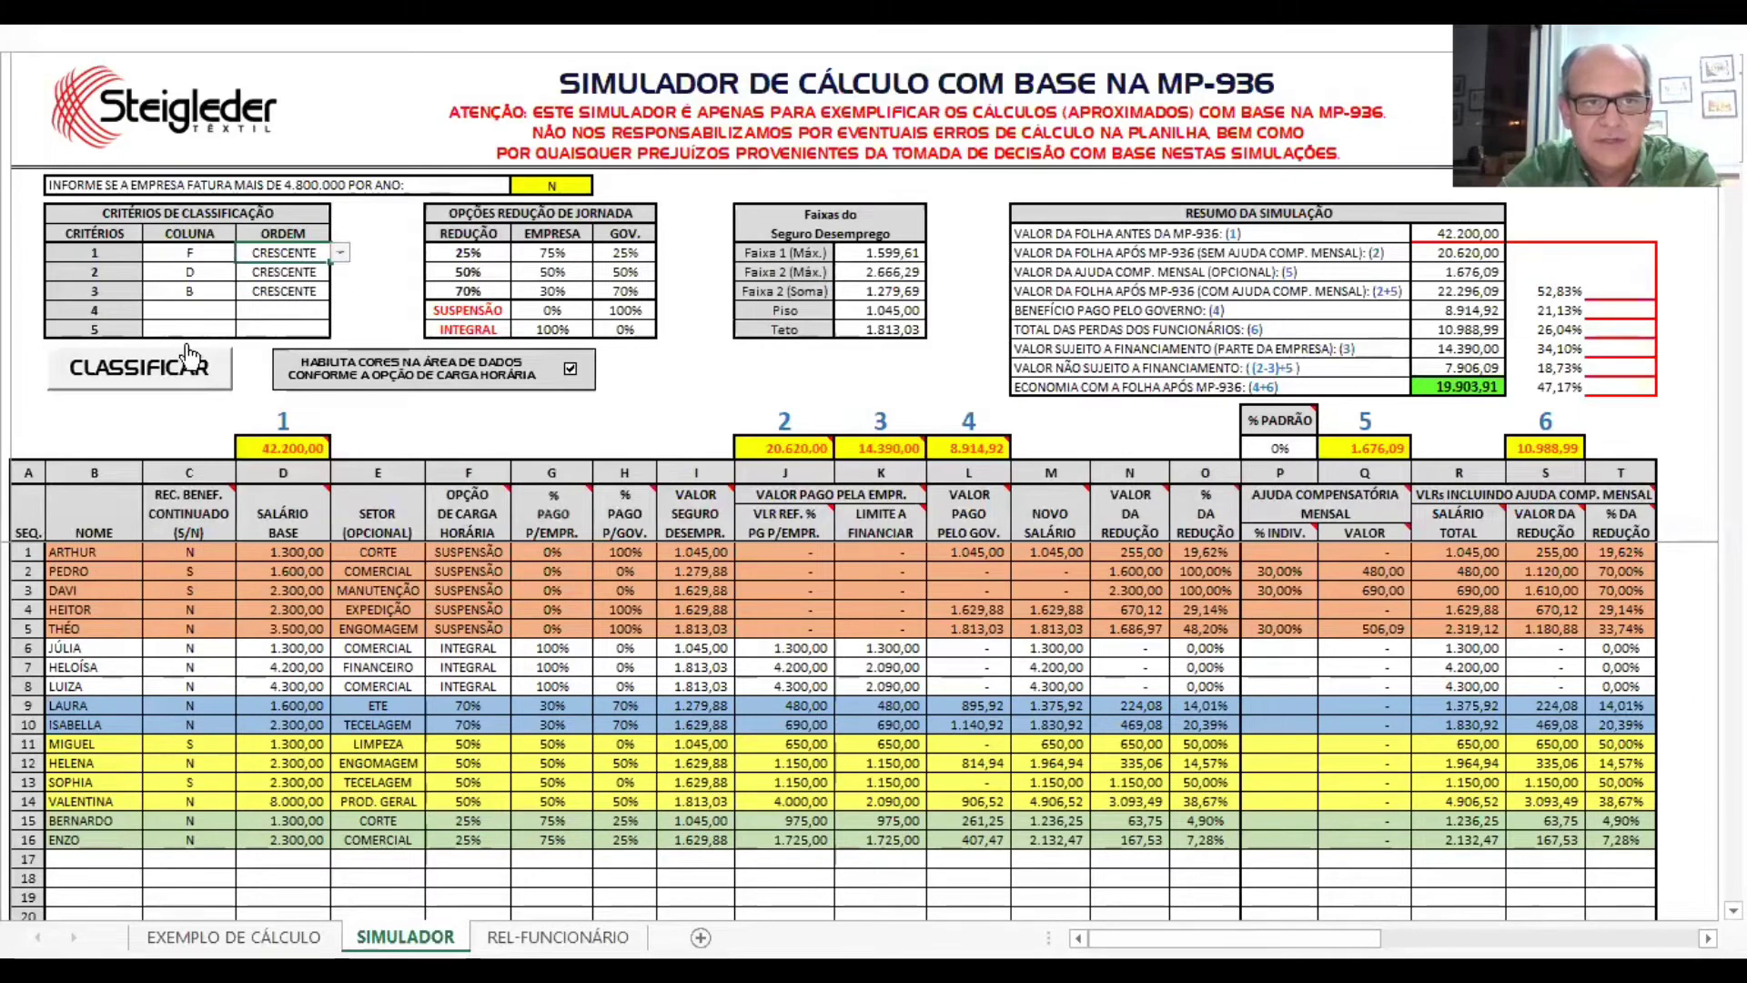
{"action": "left_click", "coordinate": [187, 359]}
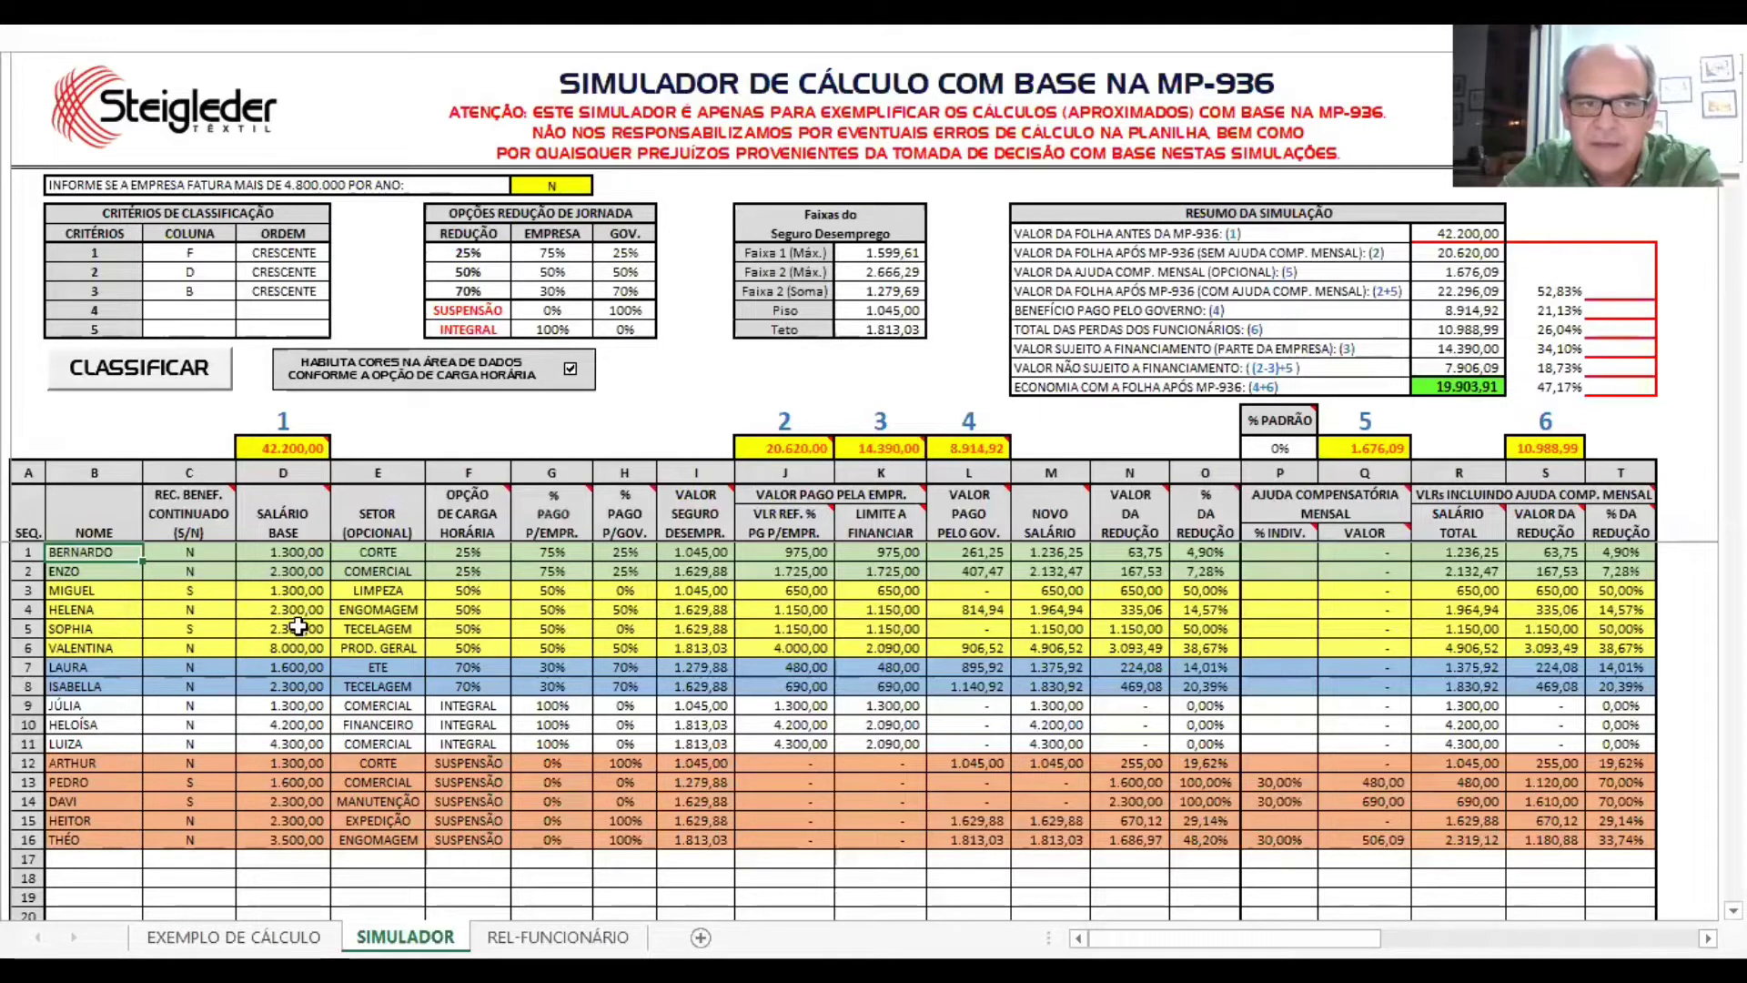
{"action": "left_click", "coordinate": [266, 276]}
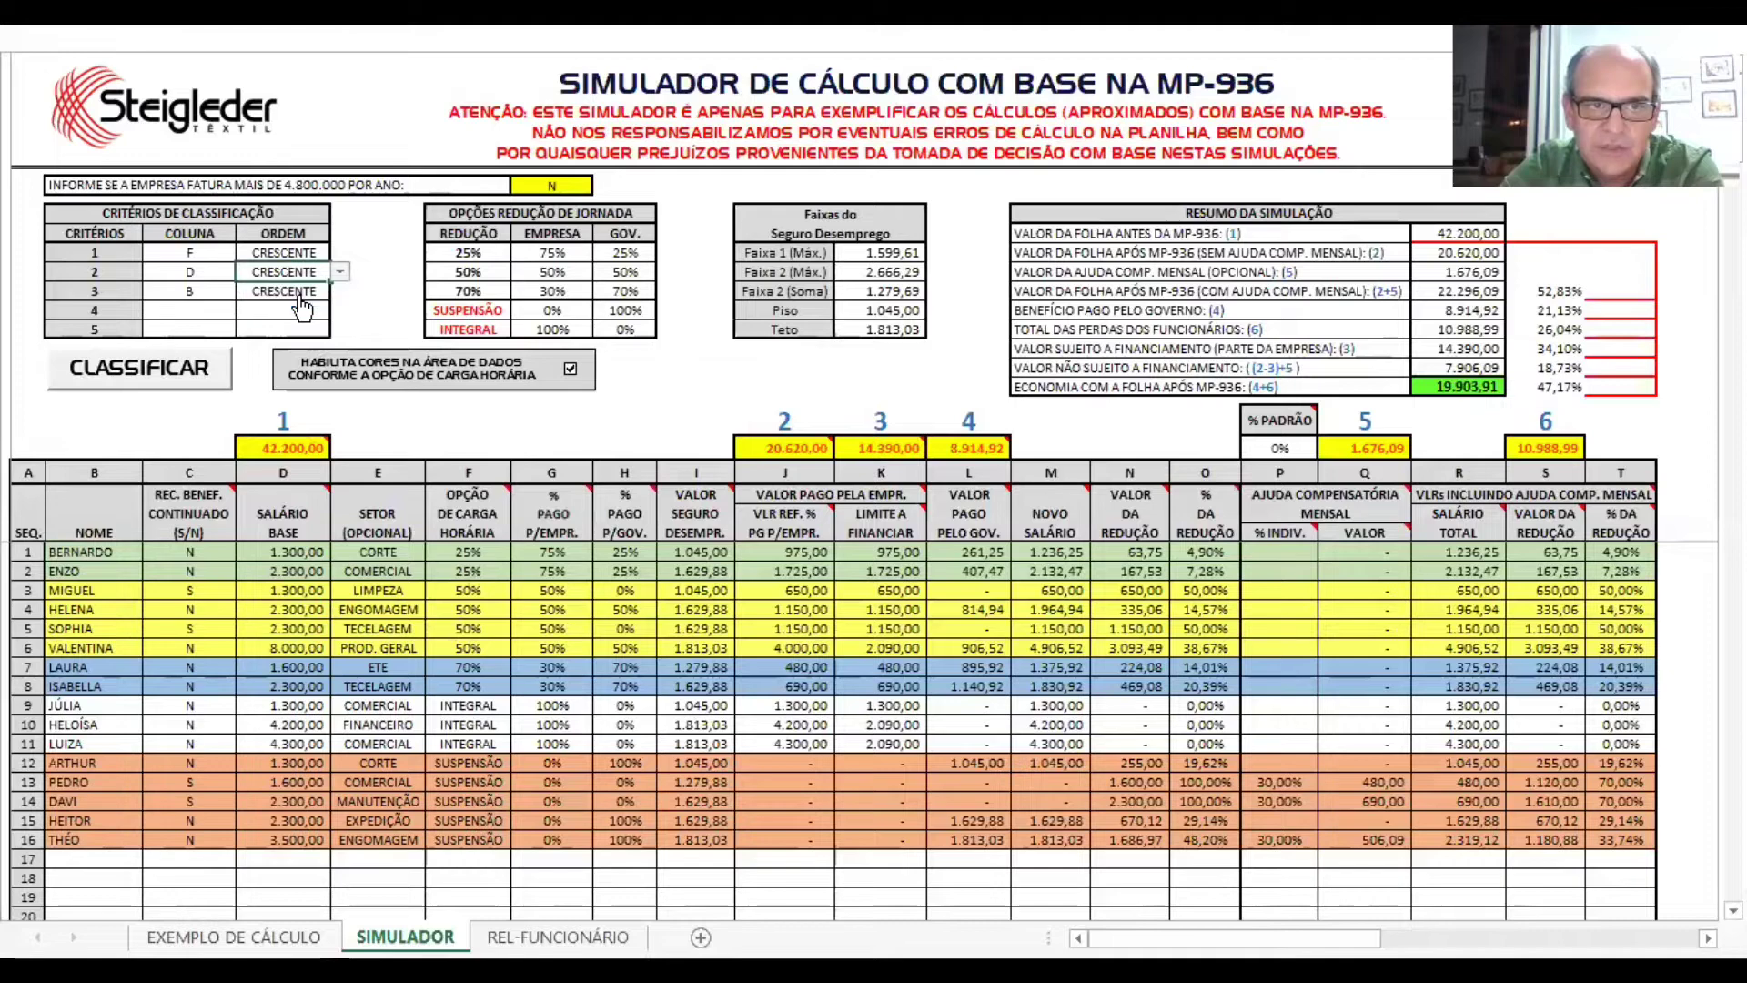
- Set the order of sorting criterion 2 (column D) to DECRESCENTE and sort the employee table
{"action": "left_click", "coordinate": [299, 301]}
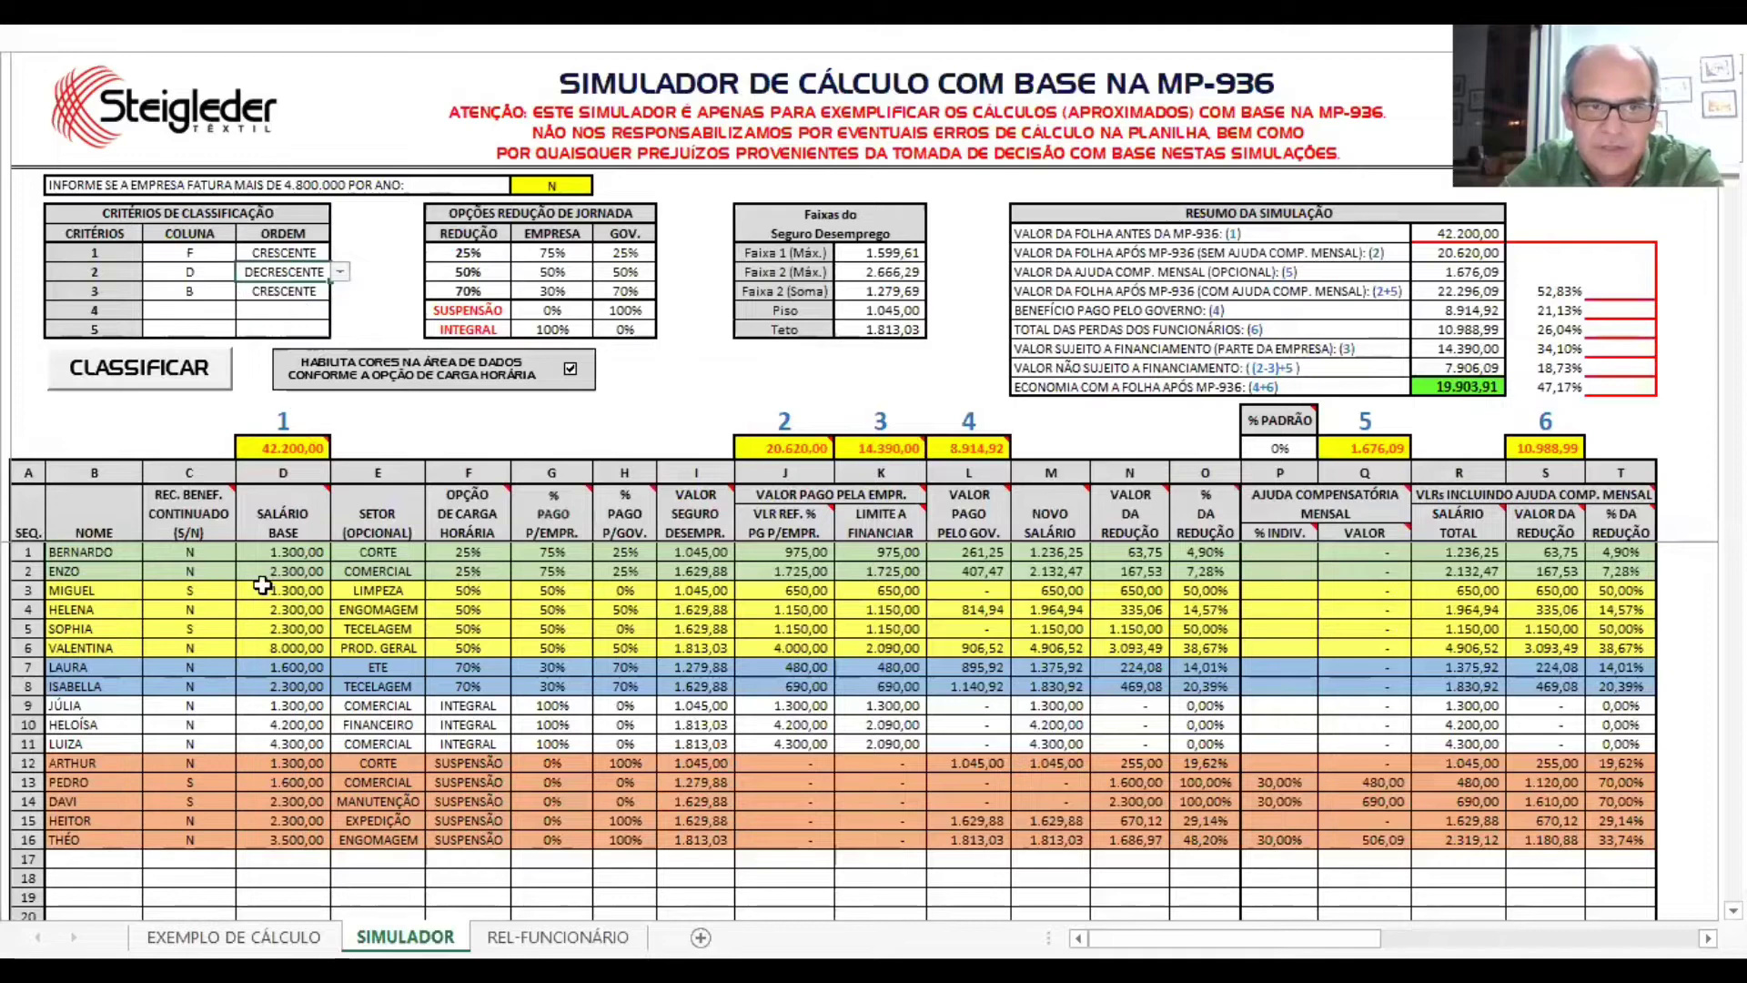
{"action": "left_click", "coordinate": [153, 384]}
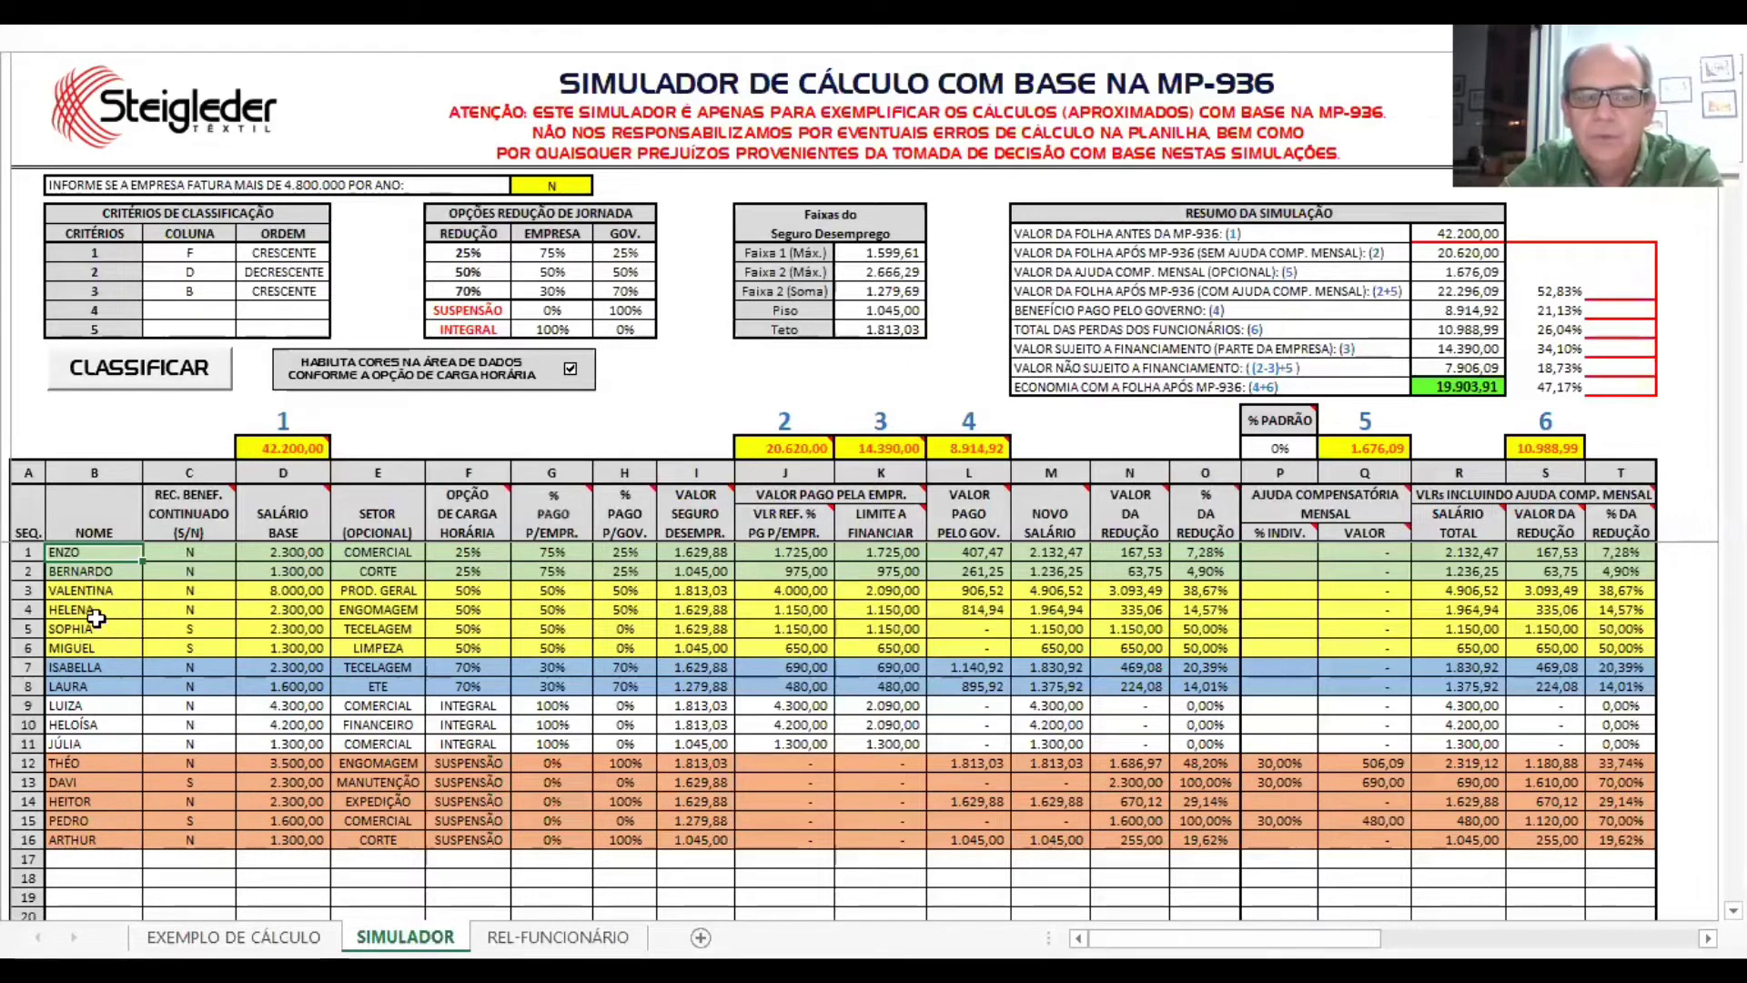
{"action": "left_click", "coordinate": [194, 382]}
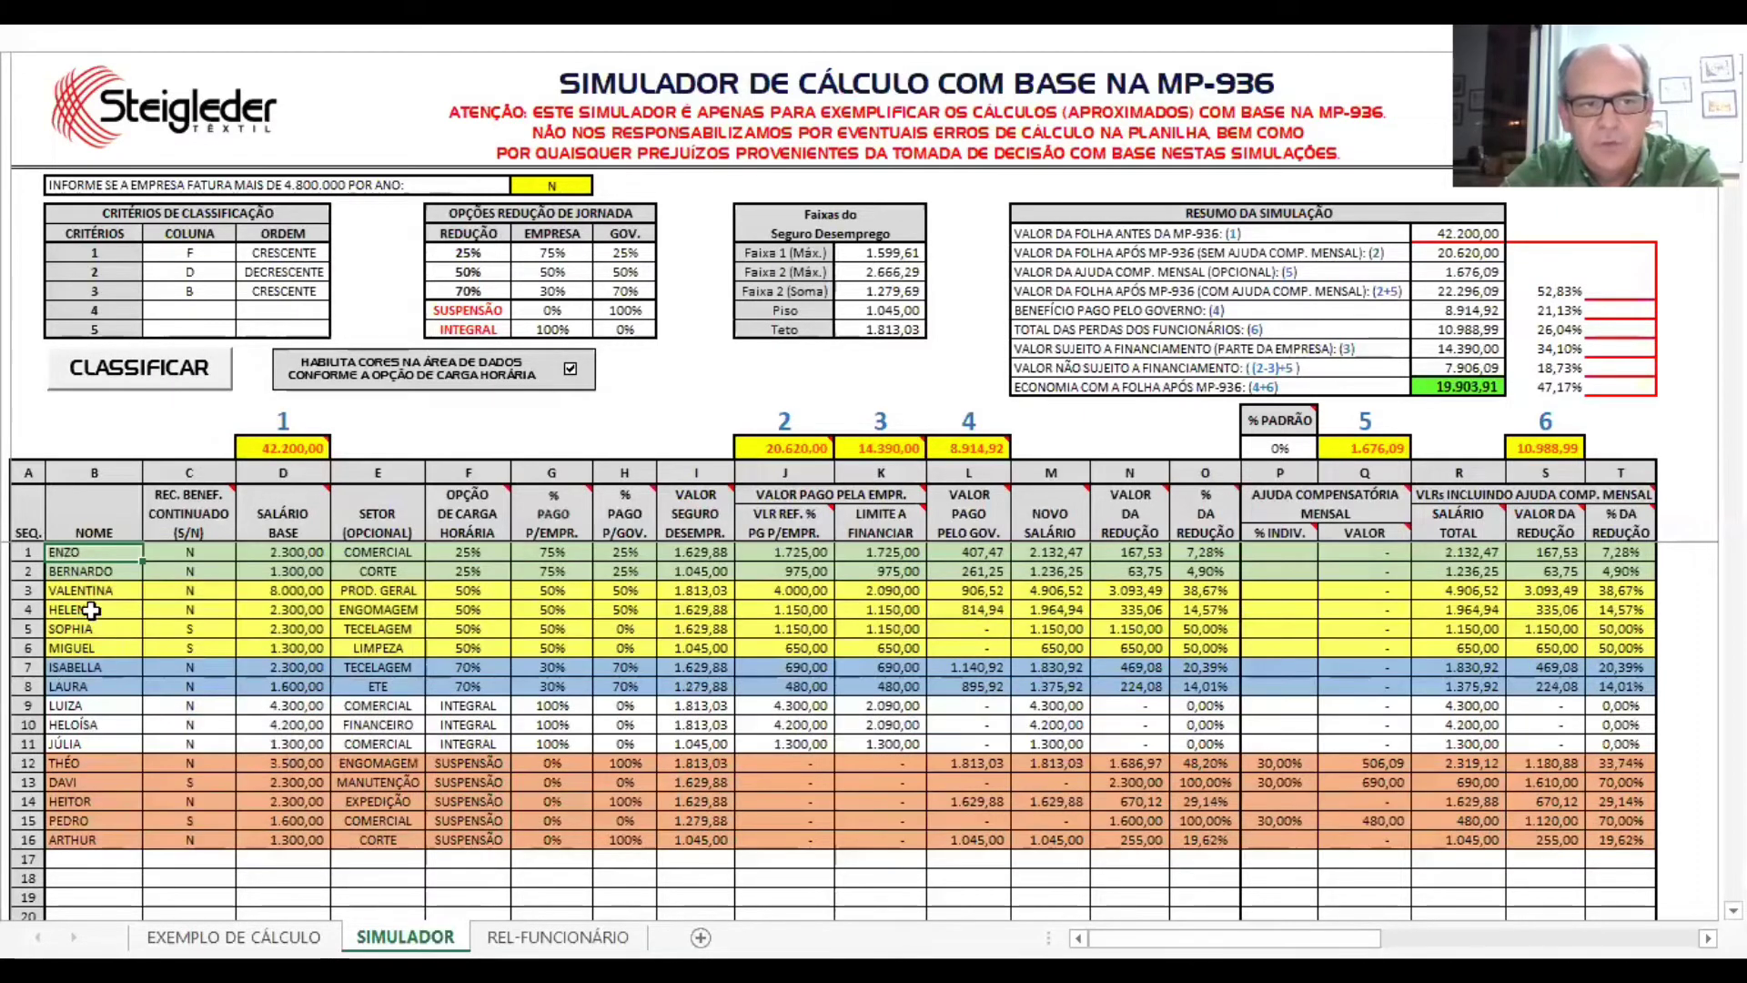
- Set the order of sorting criterion 3 (column B) to DECRESCENTE and re-sort the employee table
{"action": "left_click", "coordinate": [287, 291]}
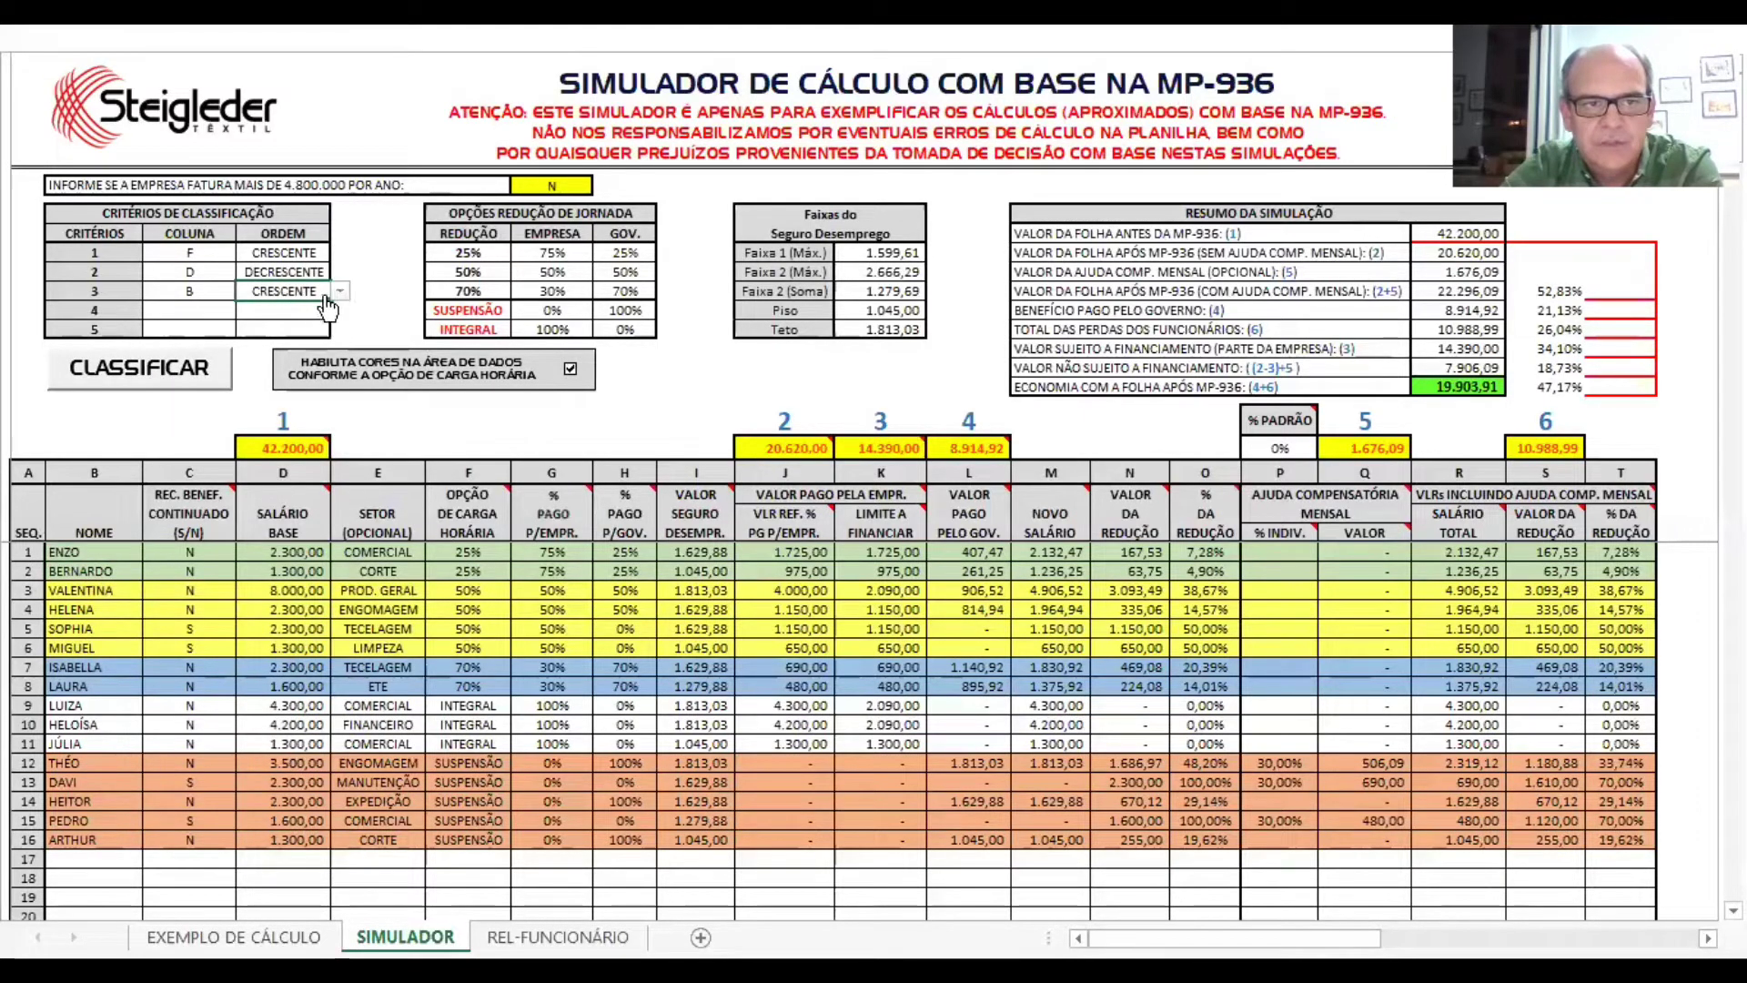
{"action": "left_click", "coordinate": [340, 291]}
{"action": "left_click", "coordinate": [291, 321]}
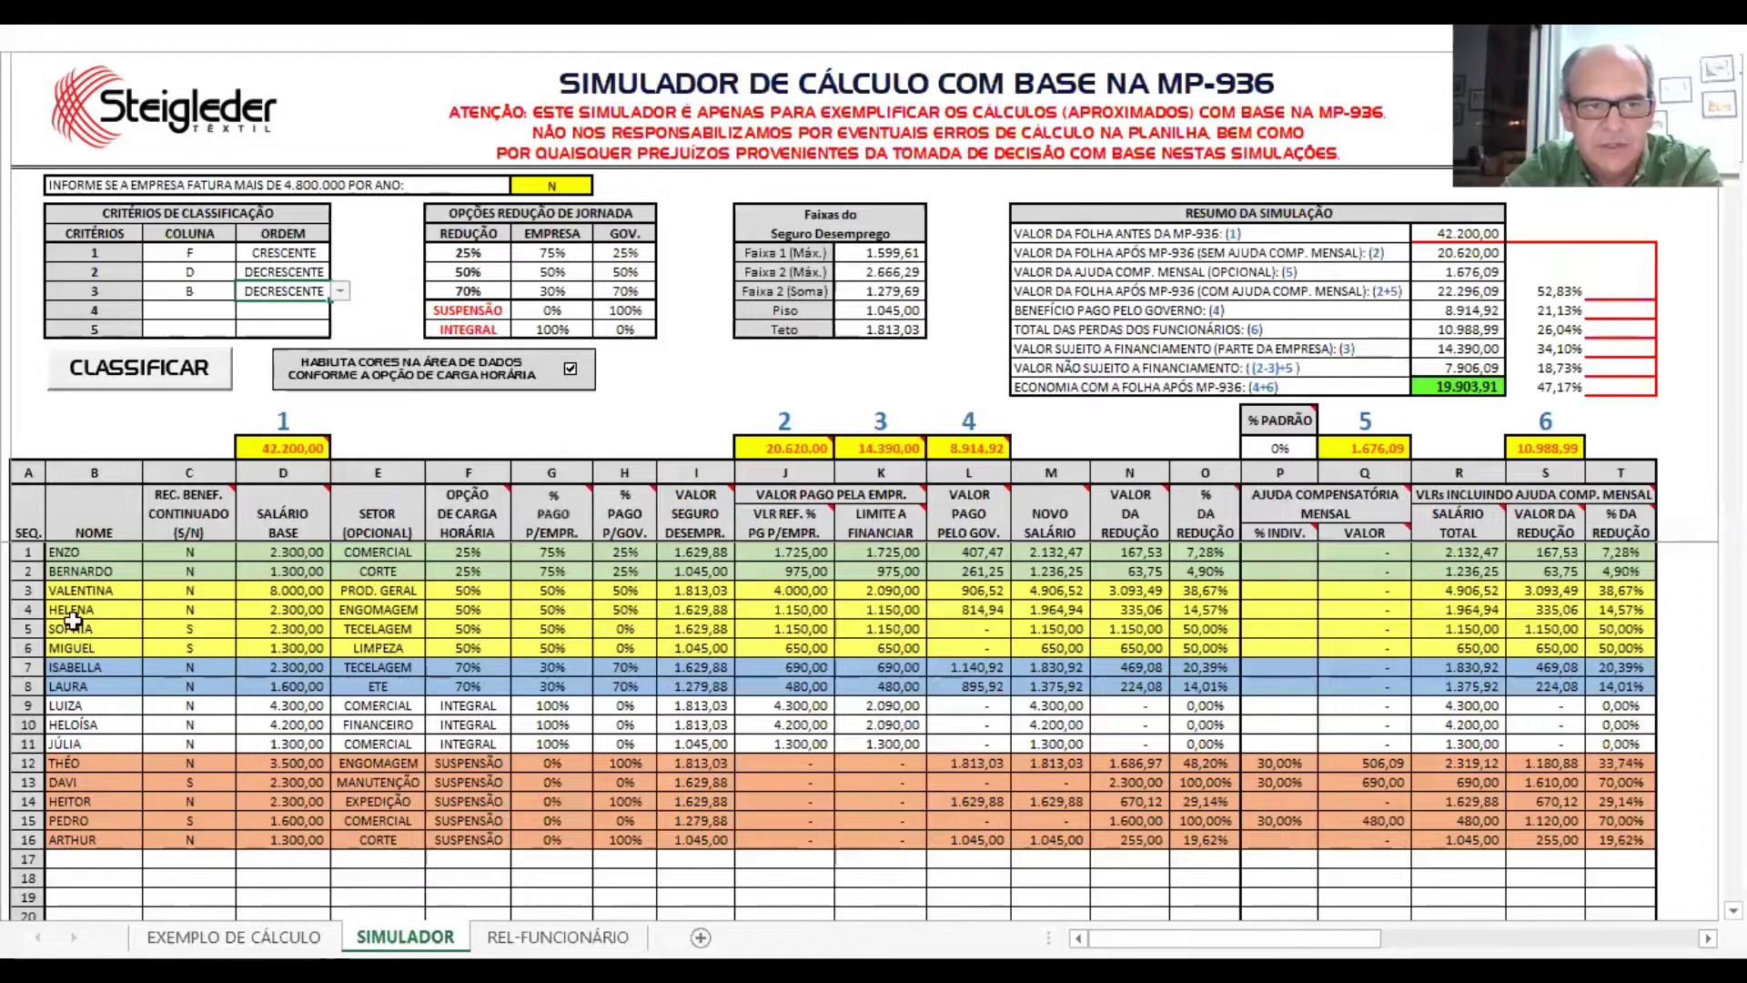
{"action": "left_click", "coordinate": [83, 366]}
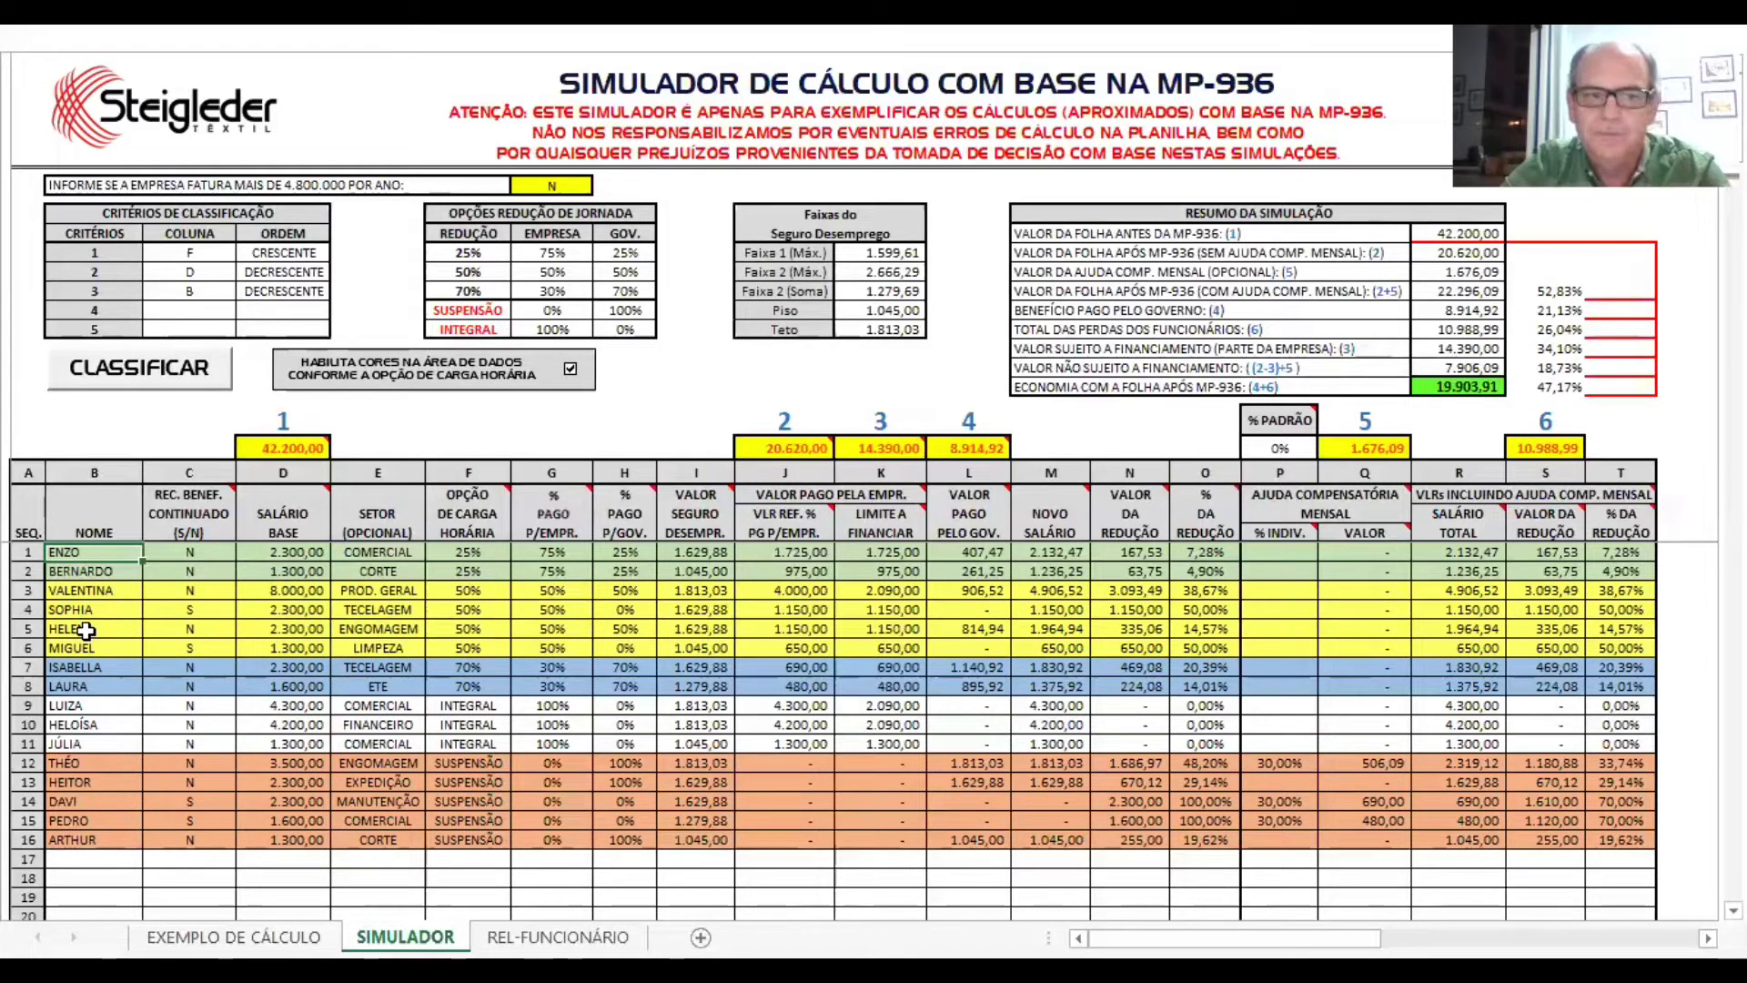
- Clear the three sorting criteria and sort the employee table only by column B in CRESCENTE order
{"action": "left_click_drag", "start_coordinate": [215, 256], "coordinate": [217, 298]}
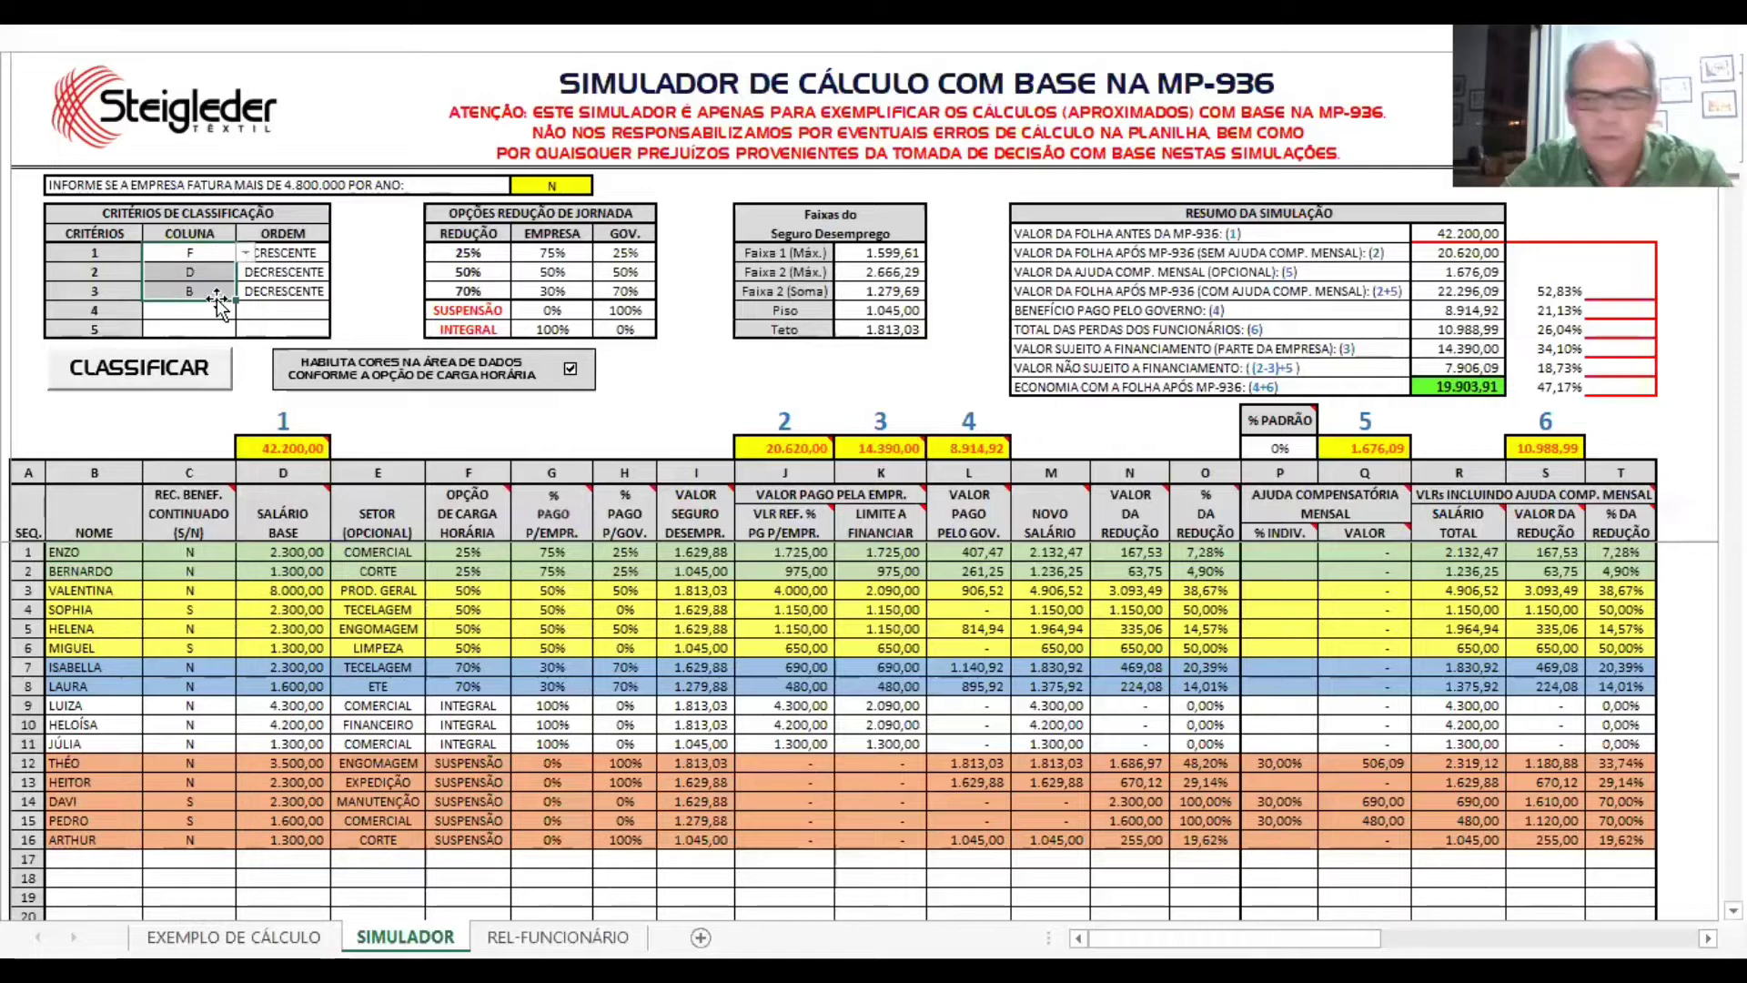
{"action": "key", "text": "Delete"}
{"action": "left_click", "coordinate": [245, 253]}
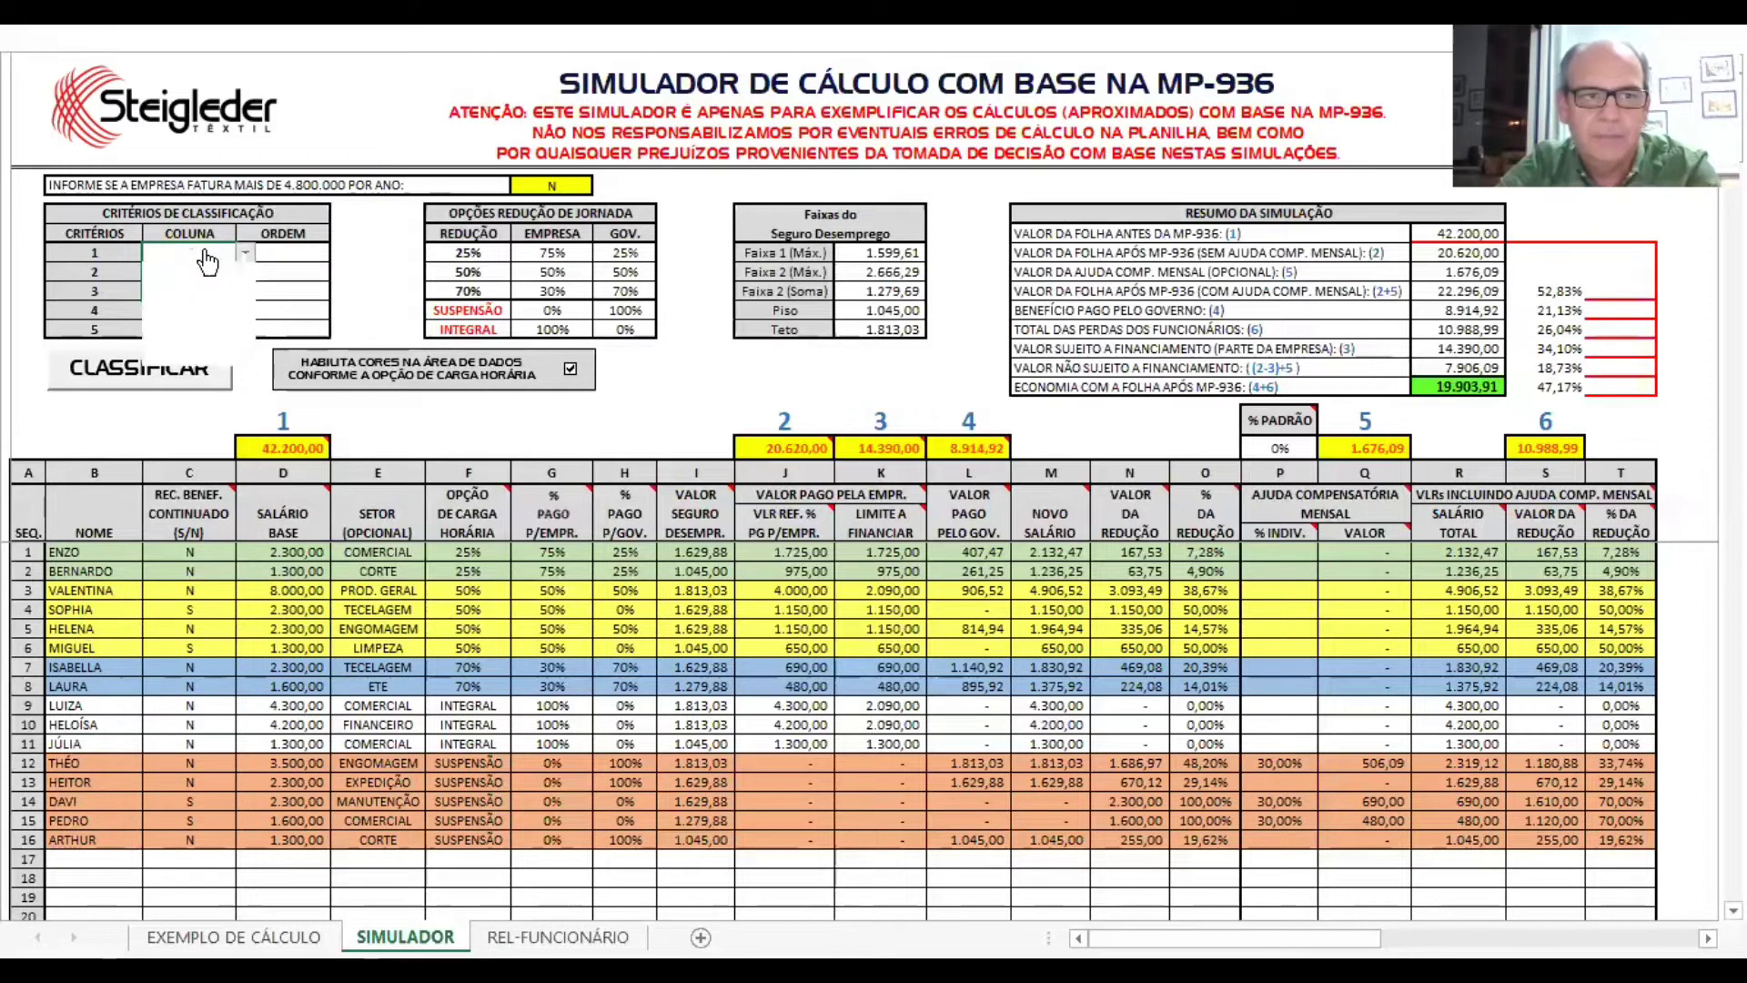
{"action": "left_click", "coordinate": [191, 270]}
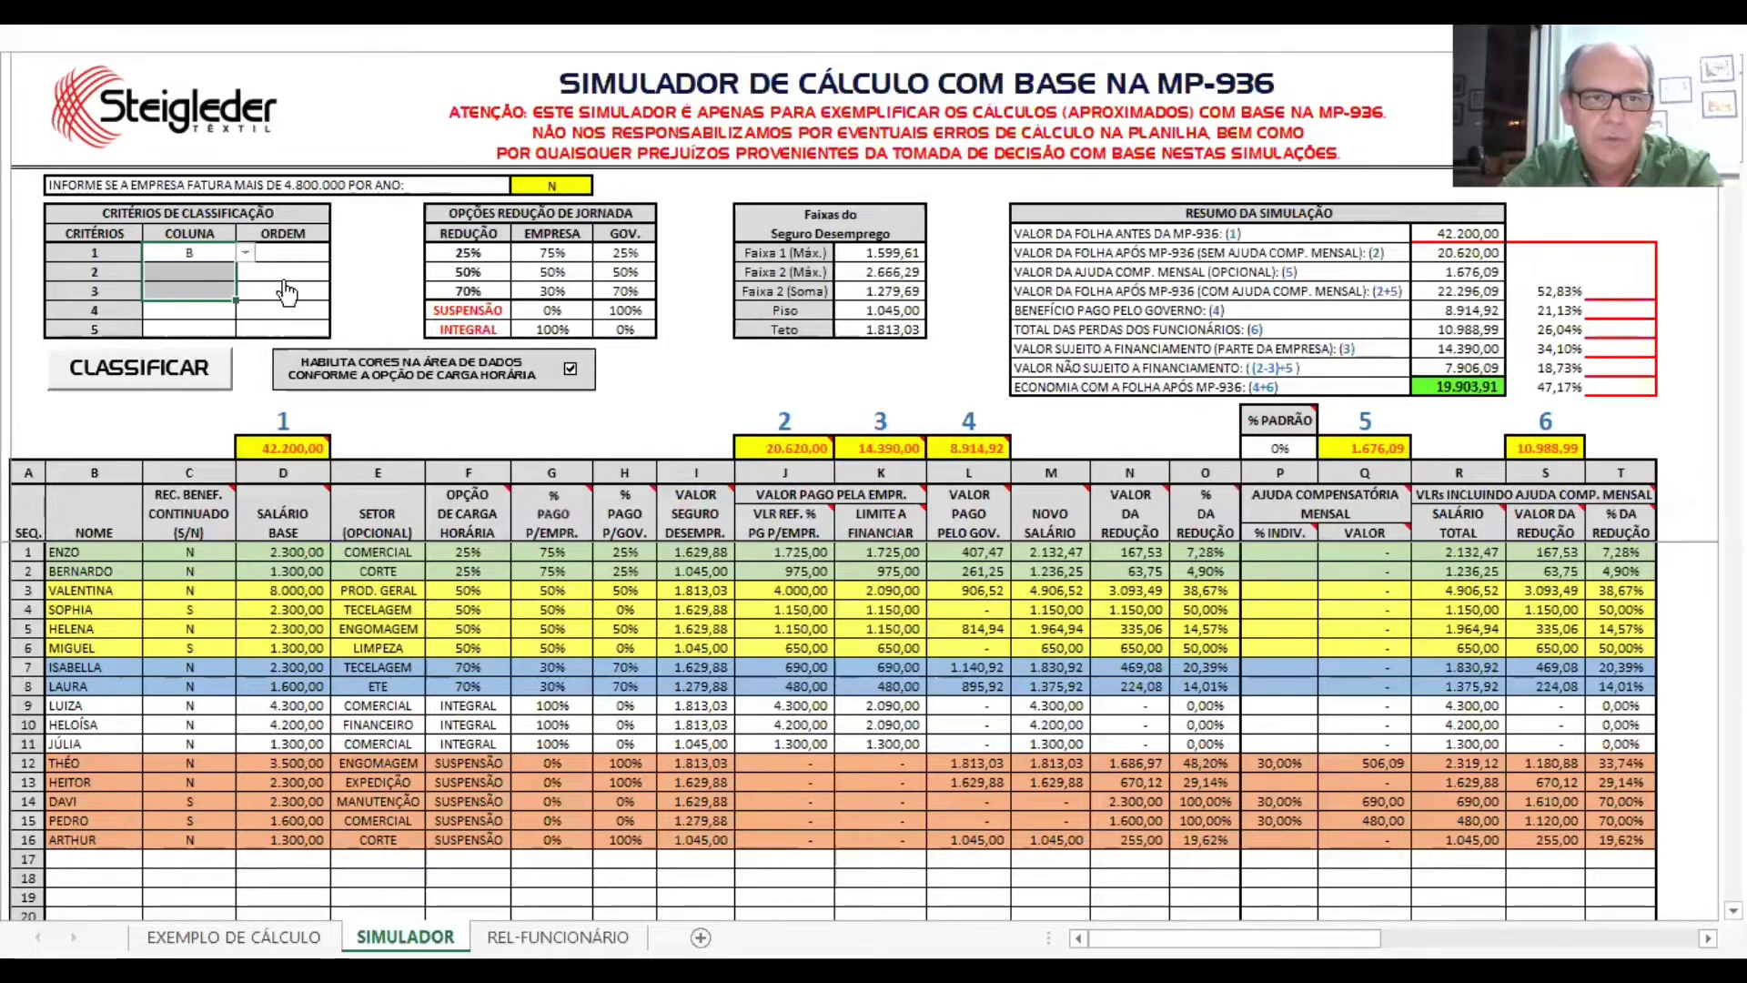
{"action": "left_click", "coordinate": [172, 376]}
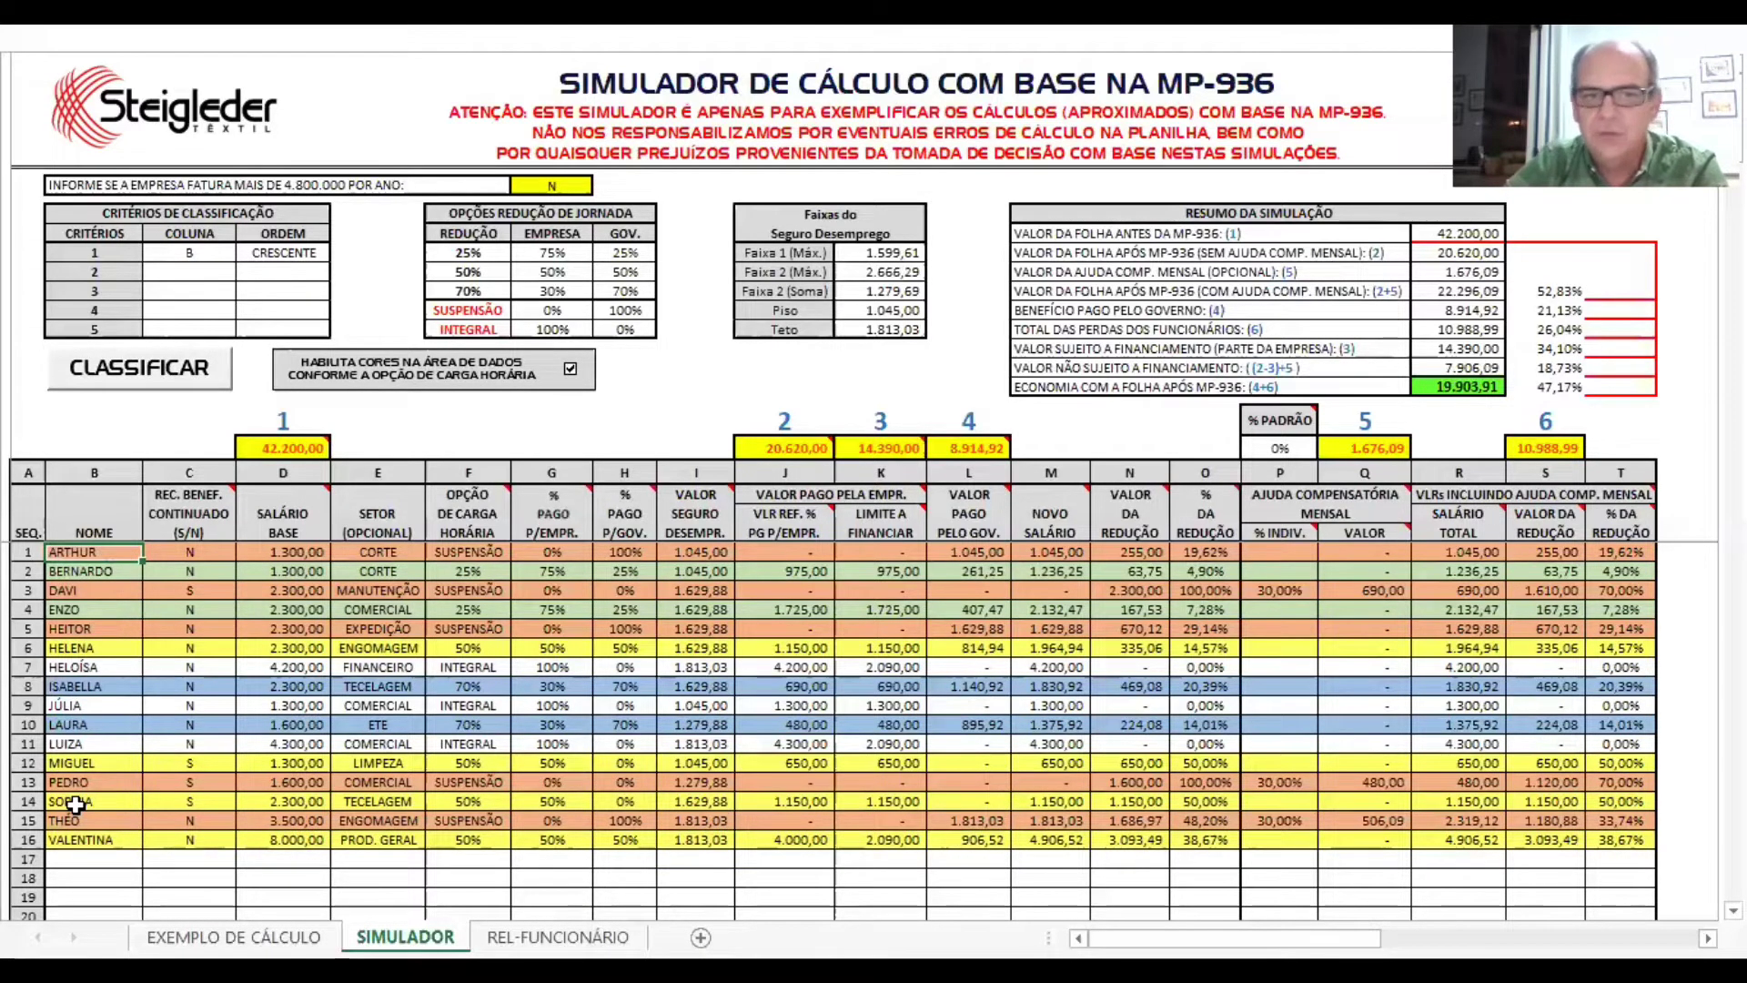
- Turn the workload-based row colours off and back on for the name-sorted table
{"action": "left_click", "coordinate": [571, 370]}
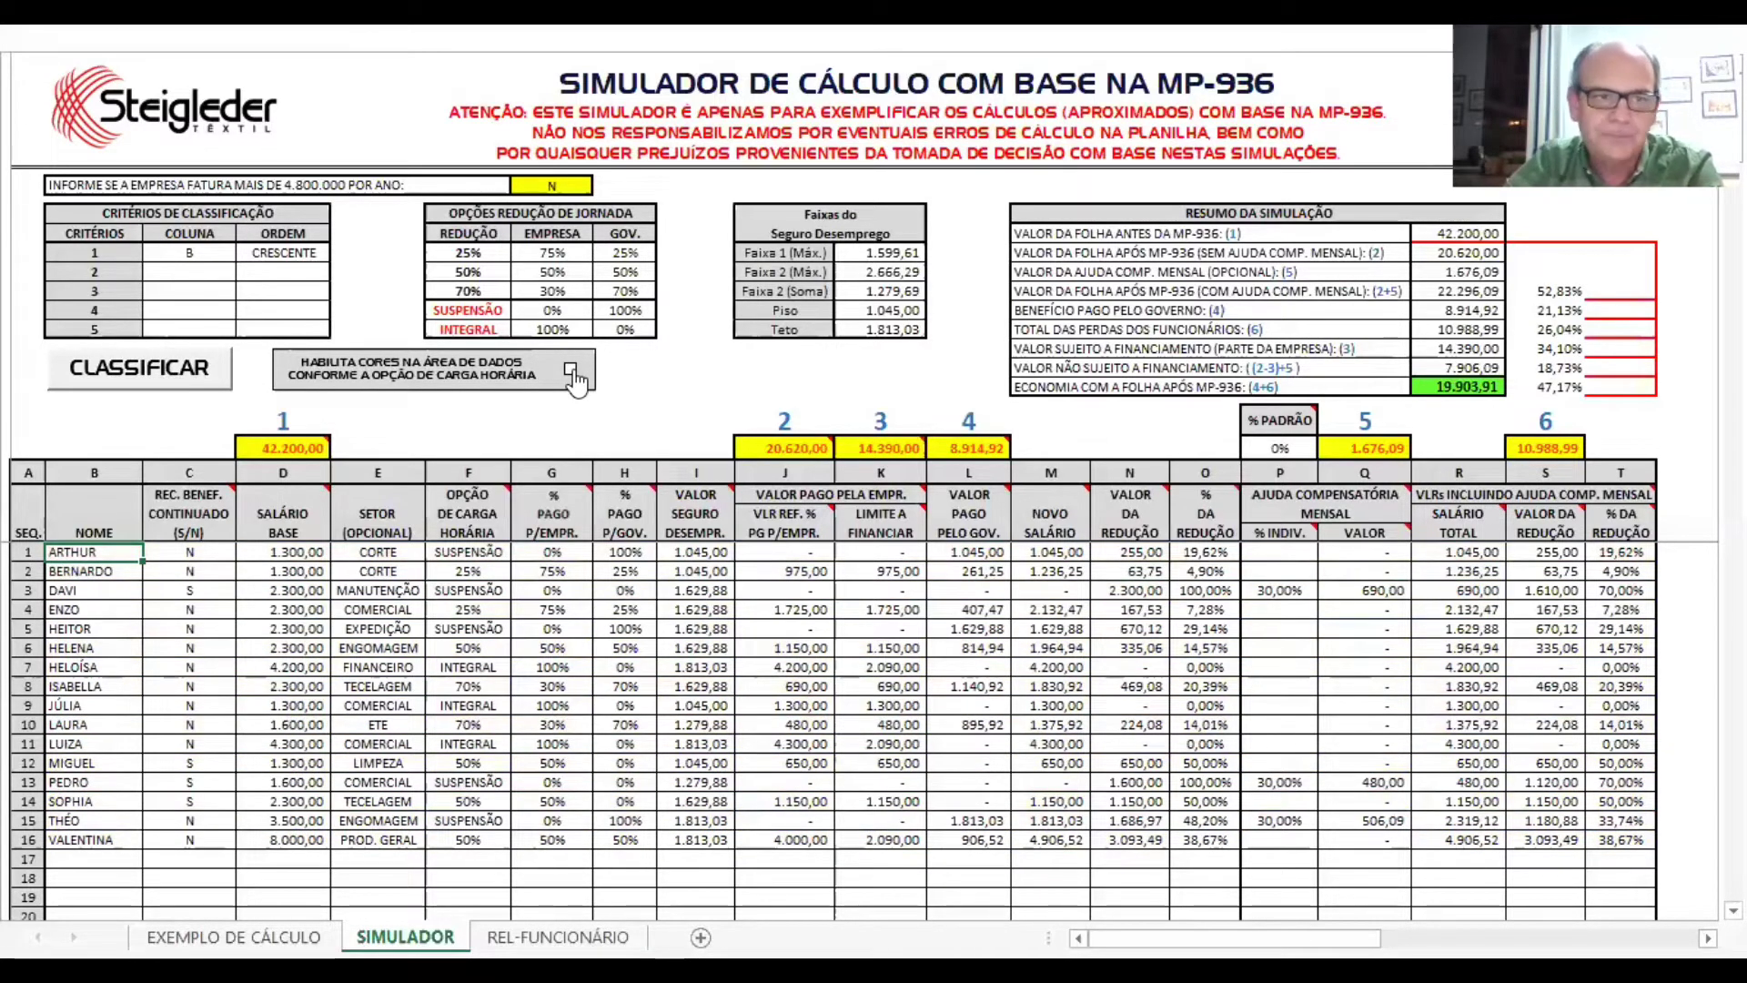
{"action": "left_click", "coordinate": [570, 370]}
- Enter columns F, D and B as sorting criteria 1, 2 and 3
{"action": "left_click", "coordinate": [188, 256]}
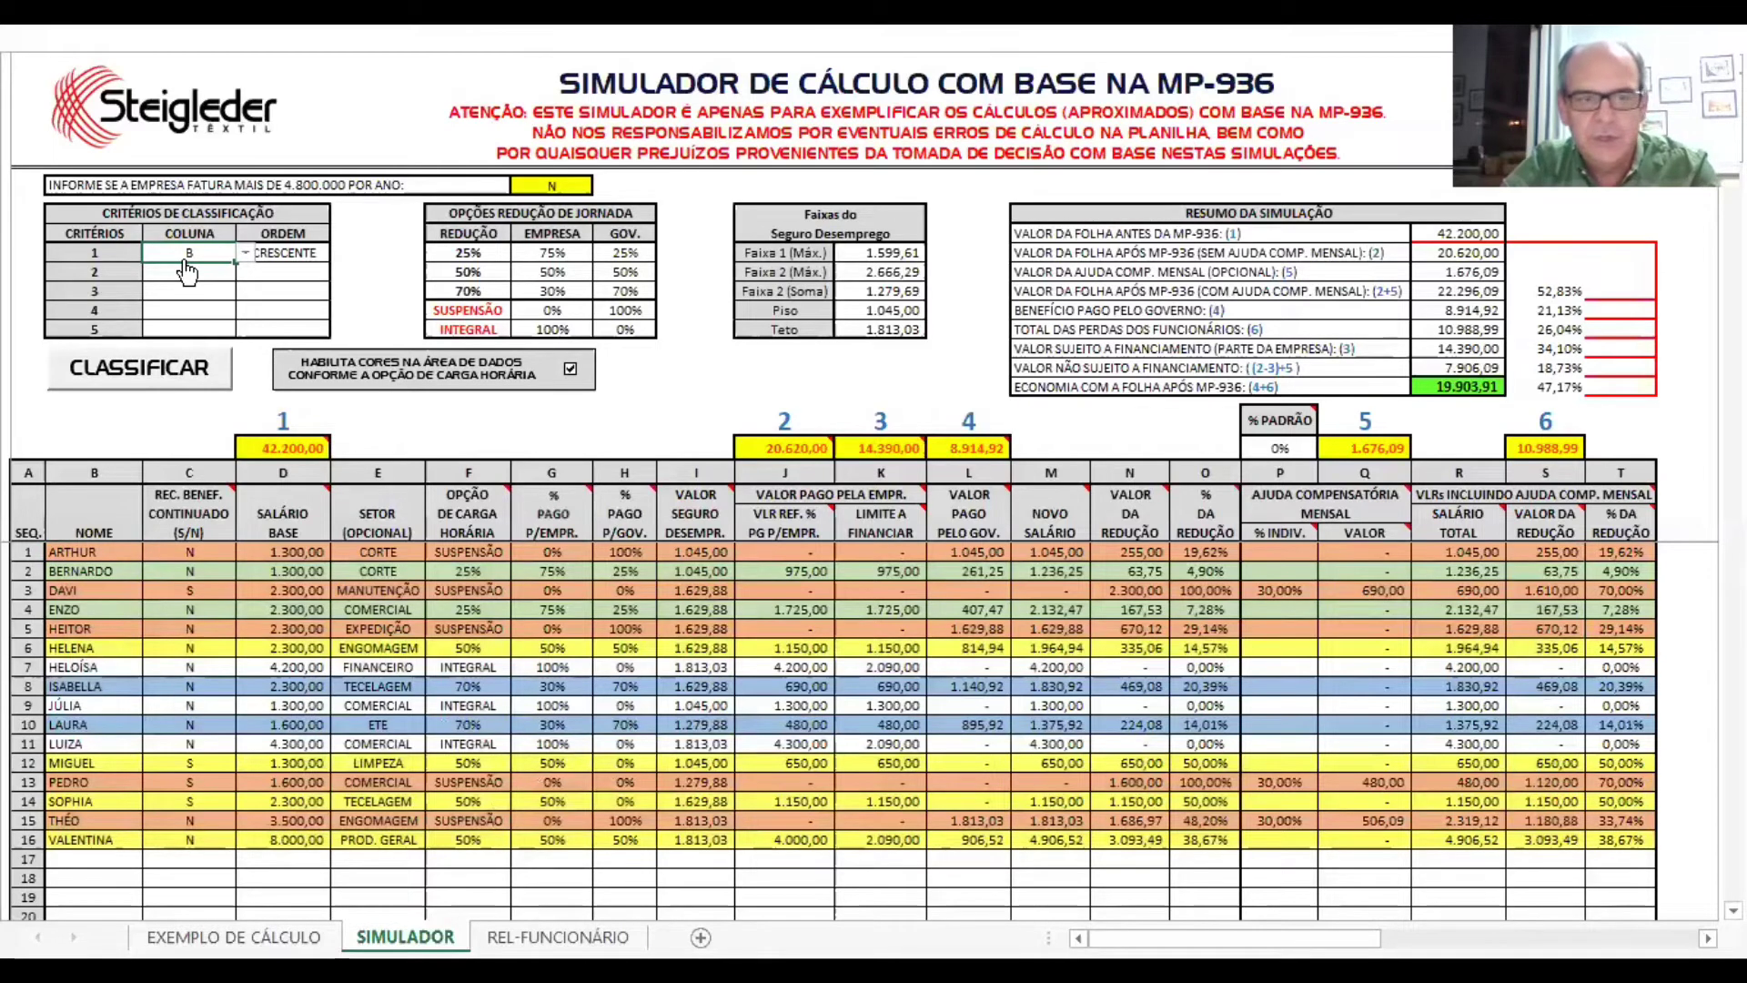
{"action": "key", "text": "Return"}
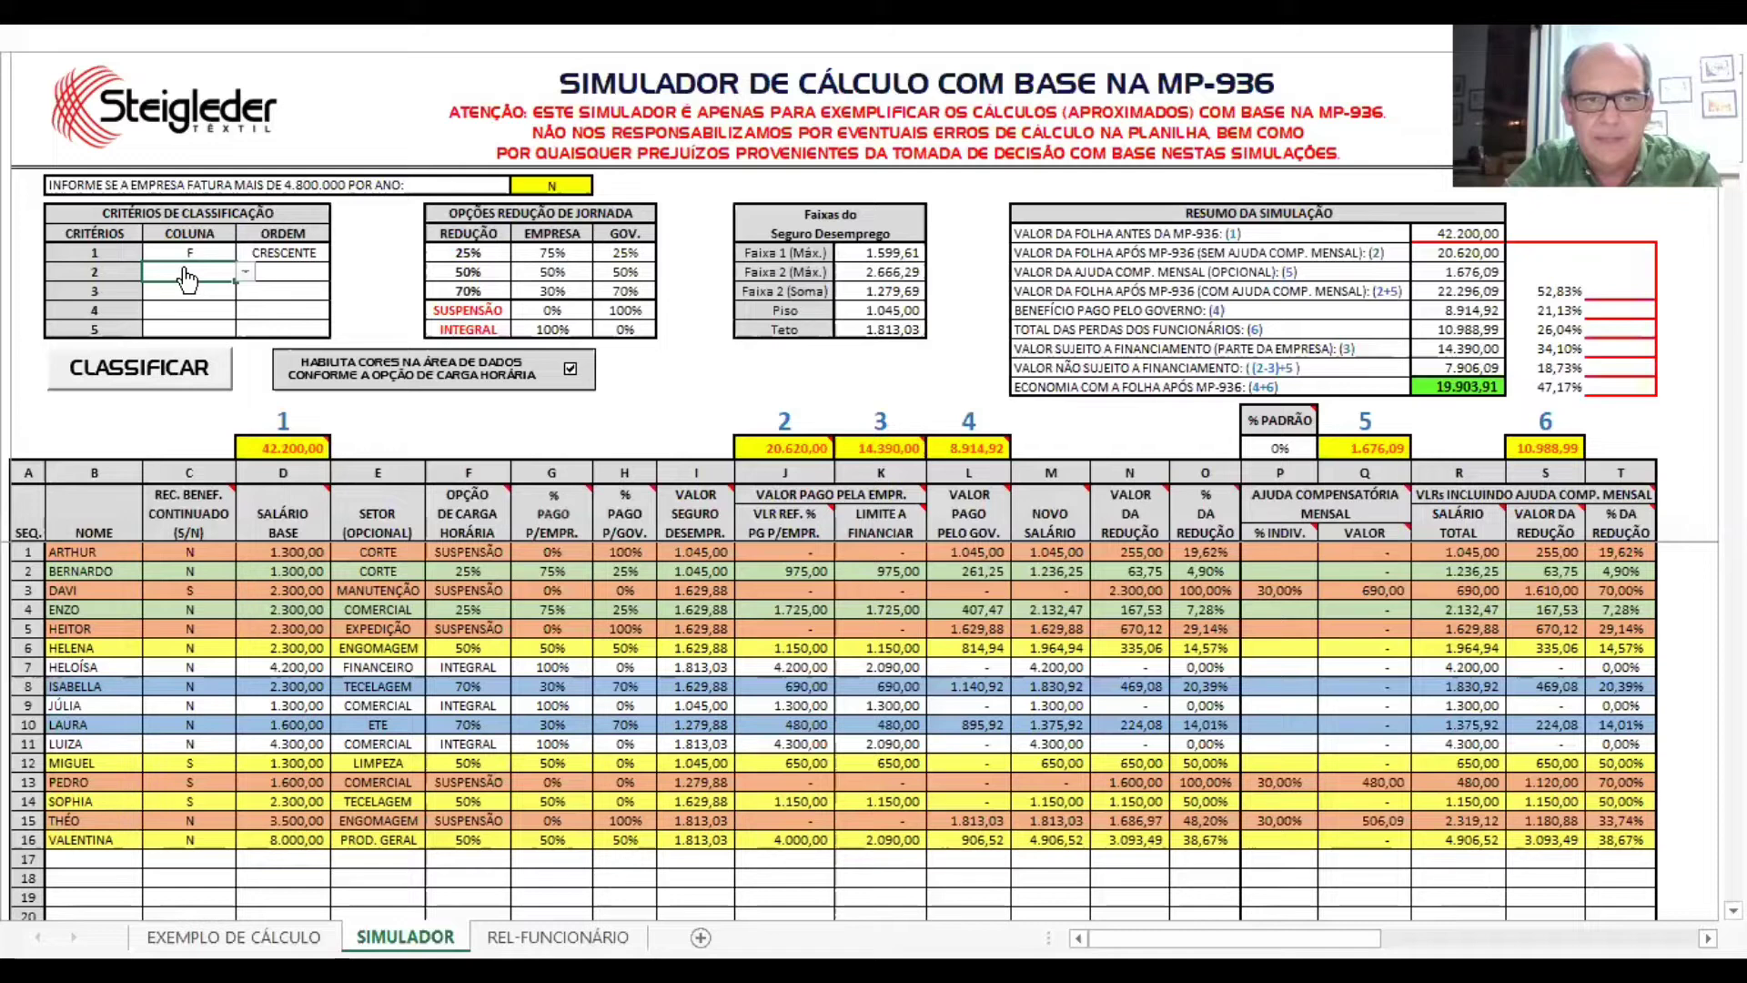
{"action": "type", "text": "d"}
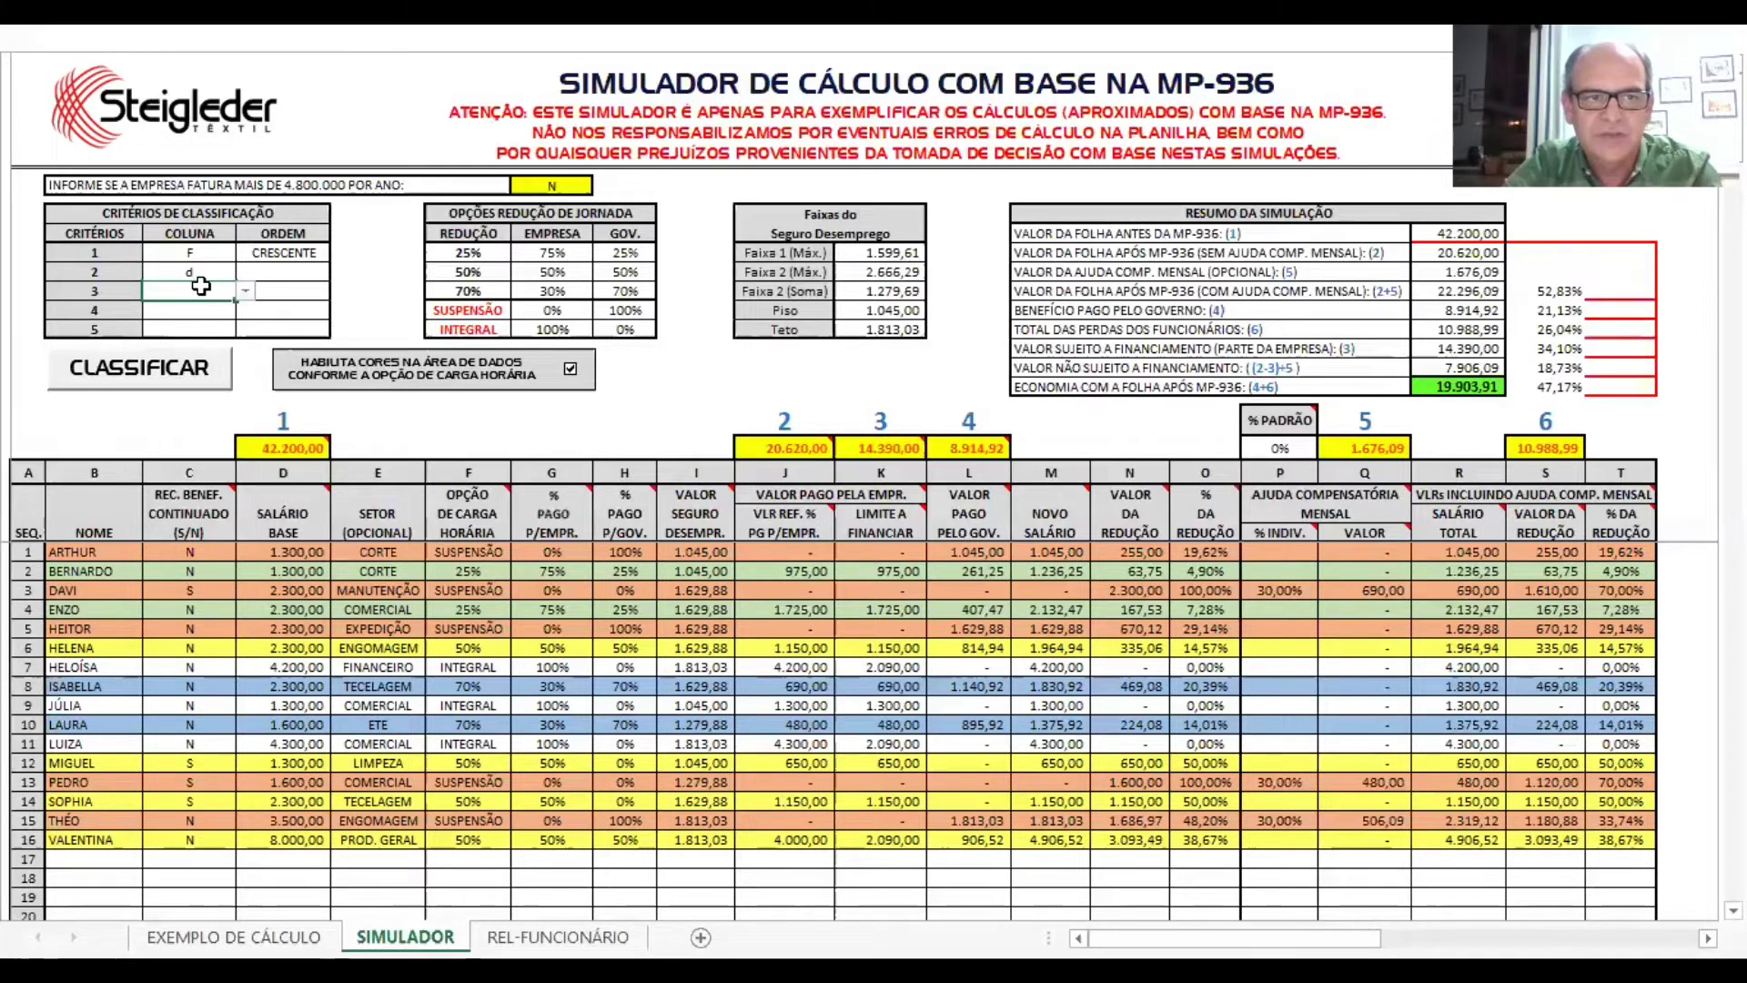
{"action": "key", "text": "Return"}
{"action": "type", "text": "b"}
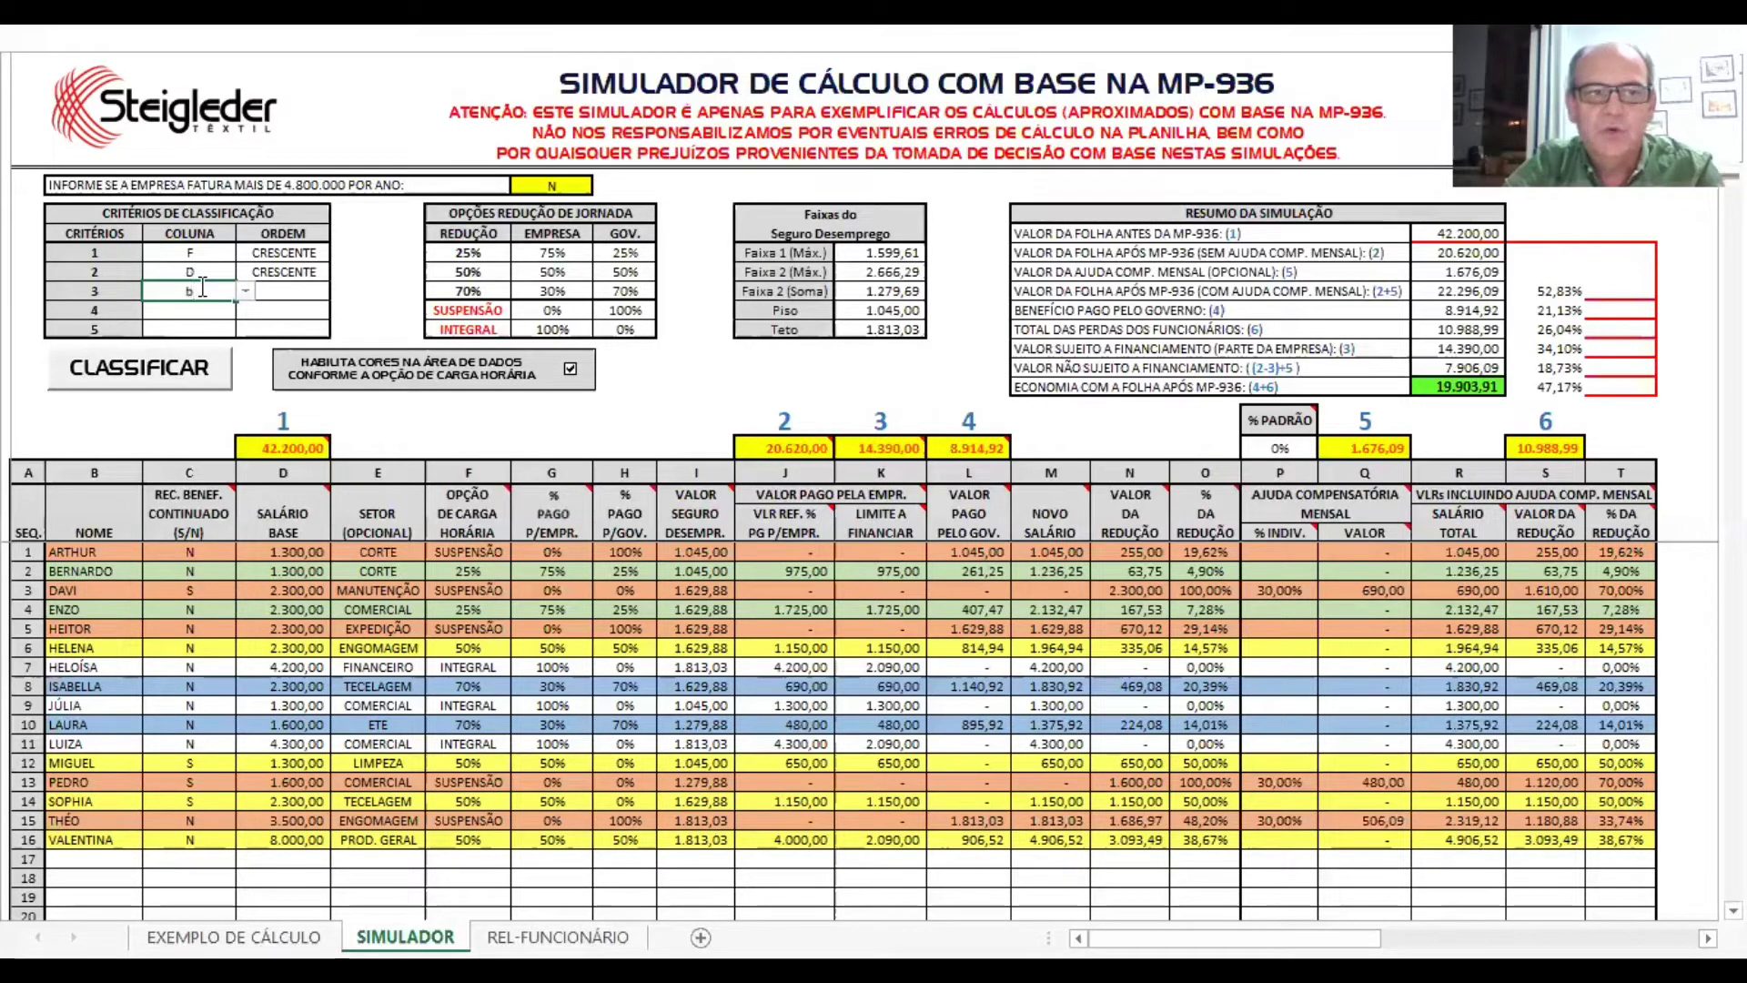
- Change criterion 2 (column D) to DECRESCENTE order and sort the employee table by the three criteria
{"action": "left_click", "coordinate": [268, 270]}
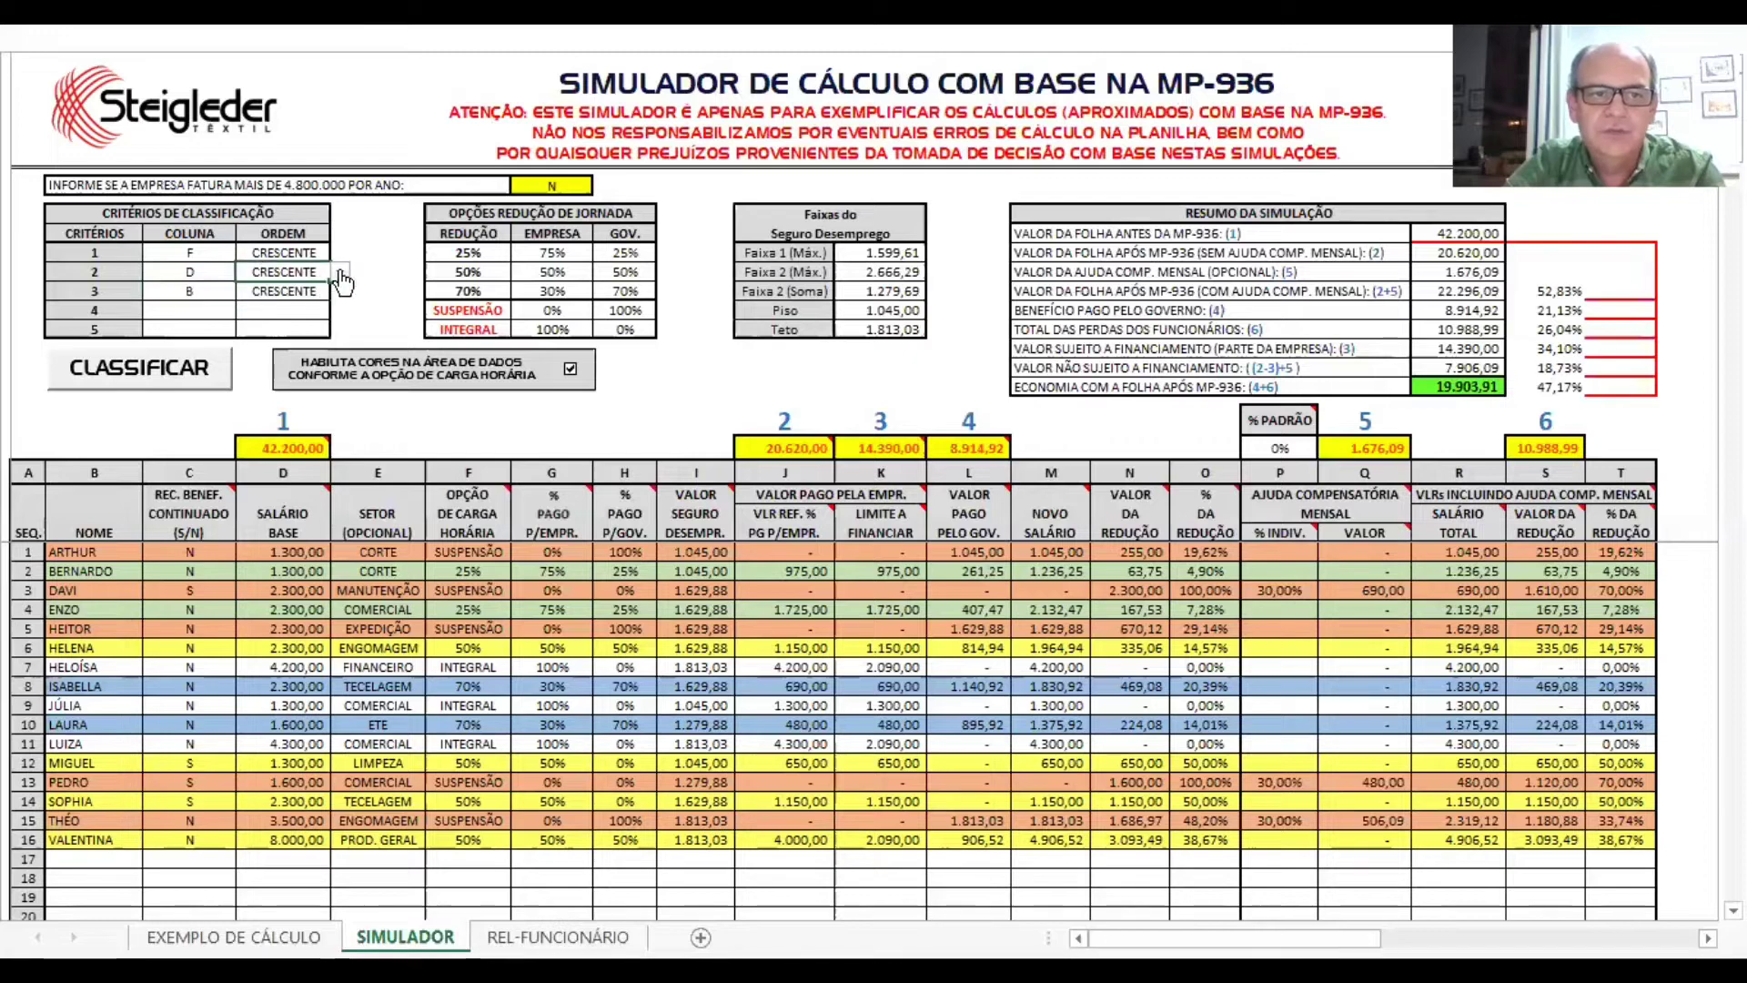
{"action": "left_click", "coordinate": [339, 273]}
{"action": "left_click", "coordinate": [282, 302]}
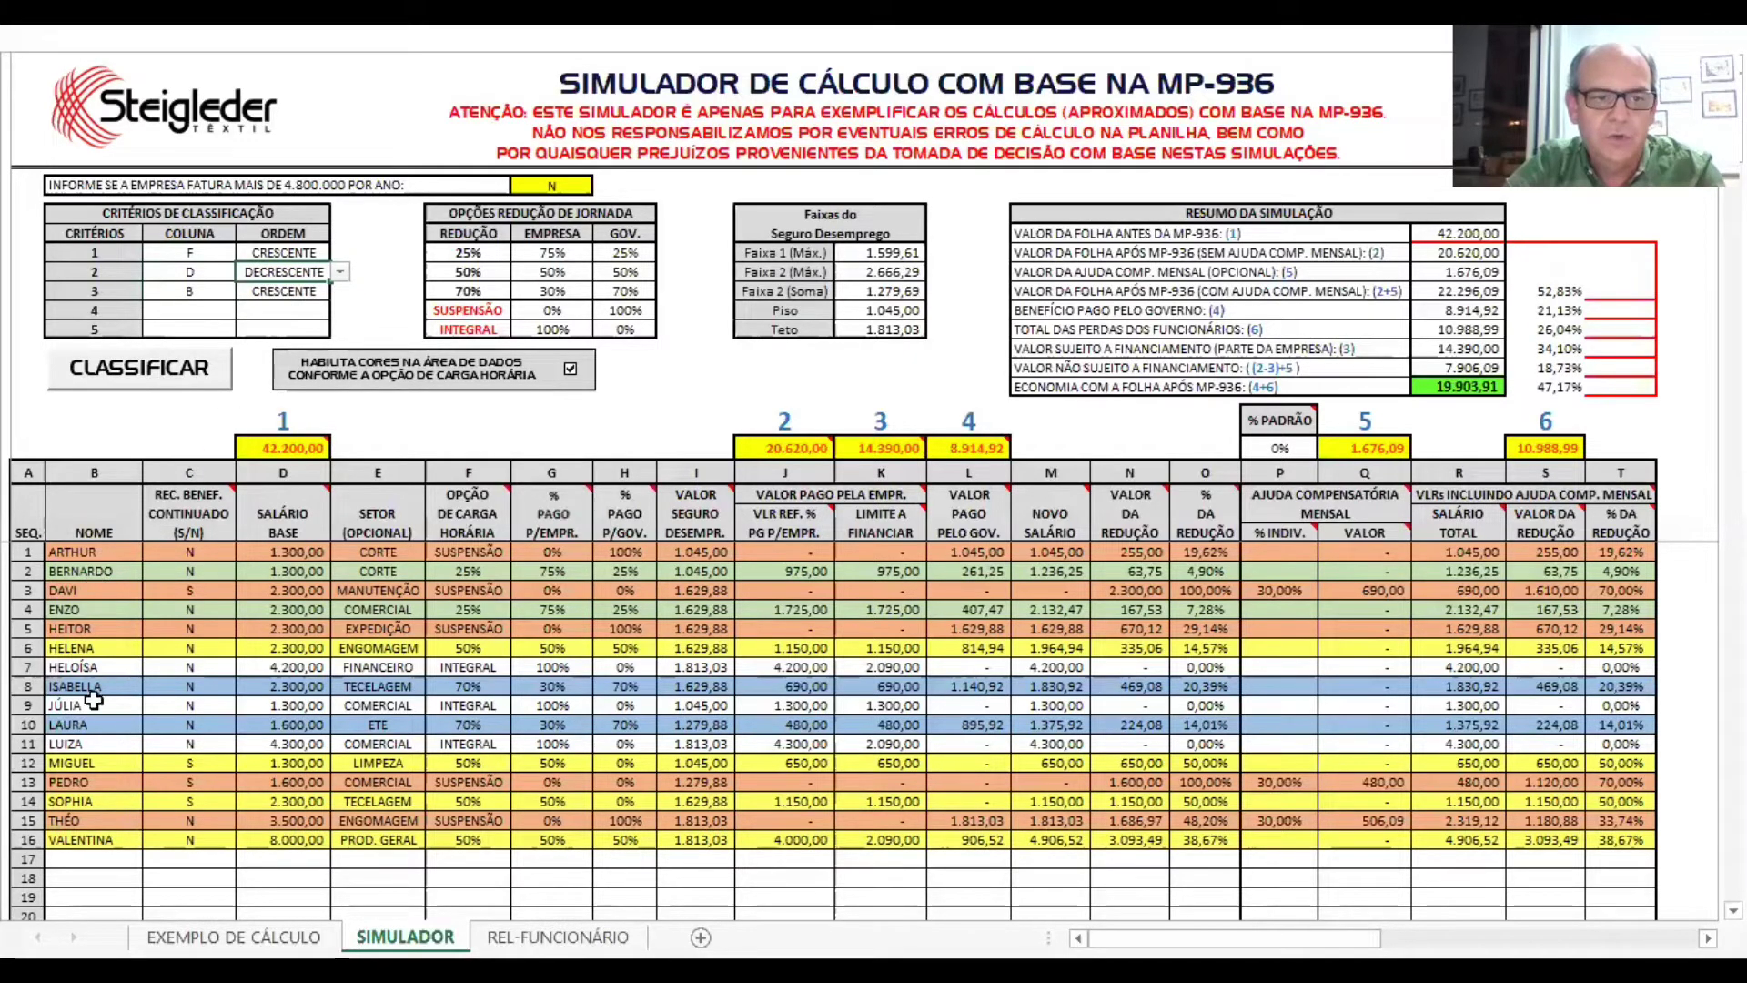
{"action": "left_click", "coordinate": [156, 377]}
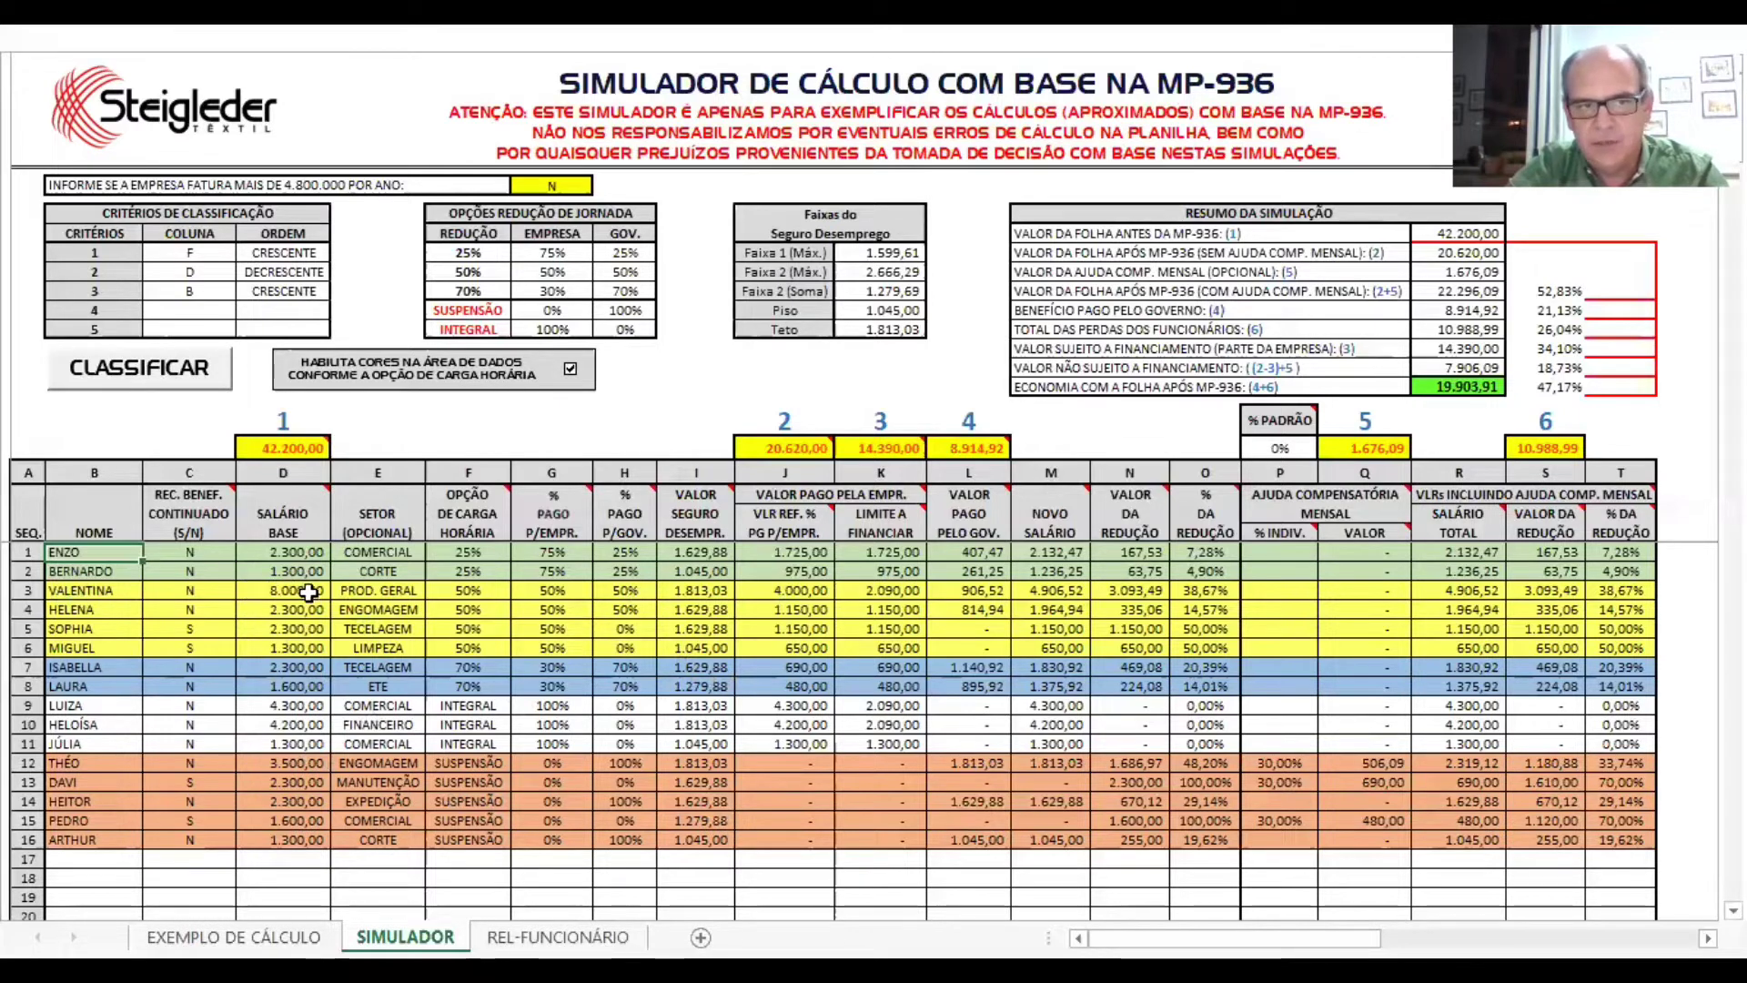
- Examine the row 3 employee's benefit flag, base salary, sector and workload option, and the notes on totals 1 and 2
{"action": "left_click", "coordinate": [202, 593]}
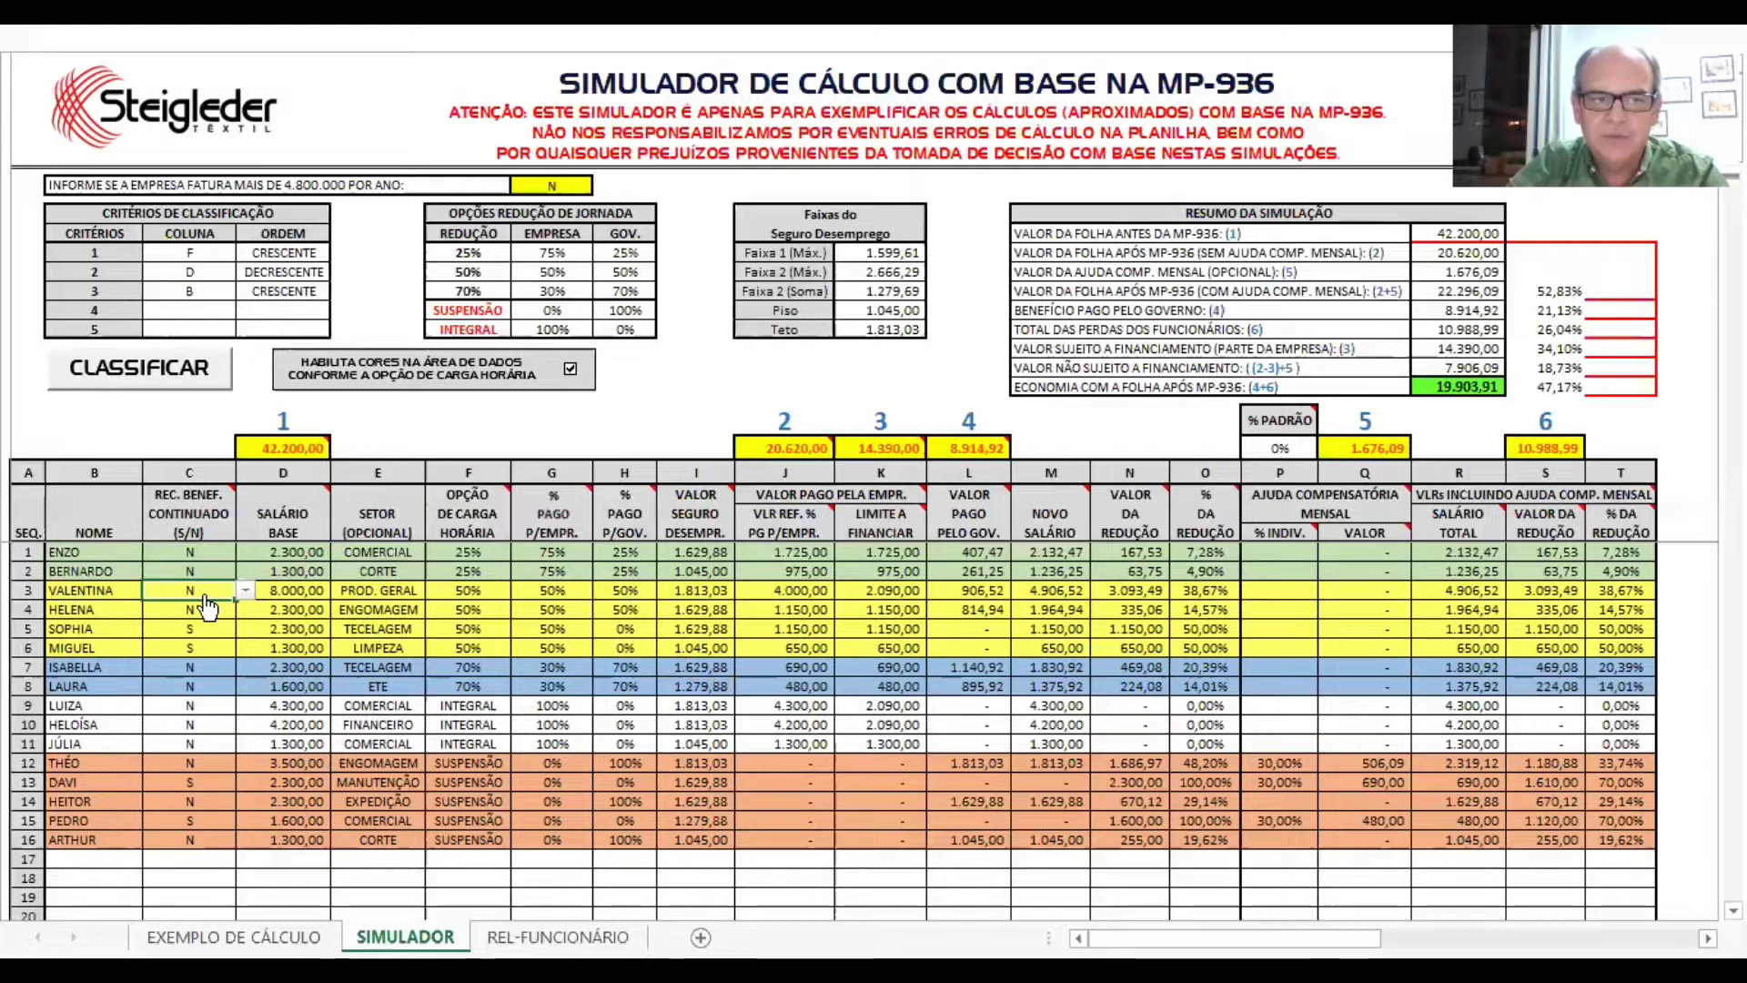
{"action": "left_click", "coordinate": [270, 592]}
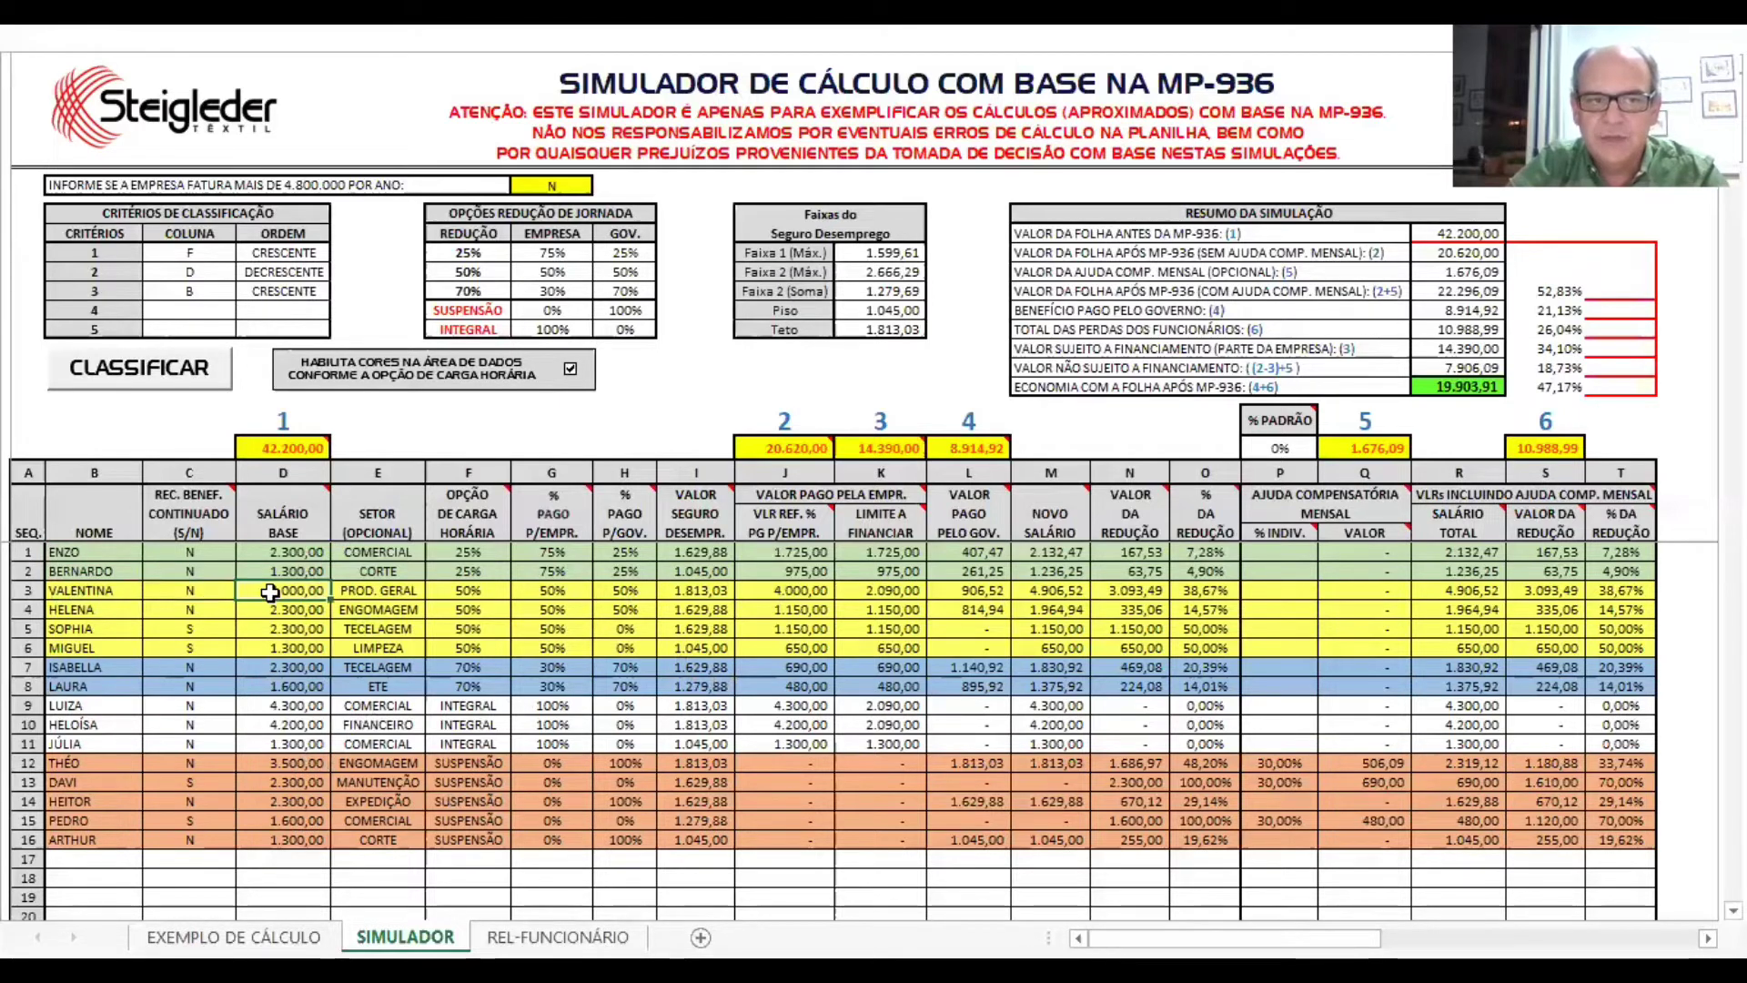
{"action": "left_click", "coordinate": [364, 593]}
{"action": "left_click", "coordinate": [477, 592]}
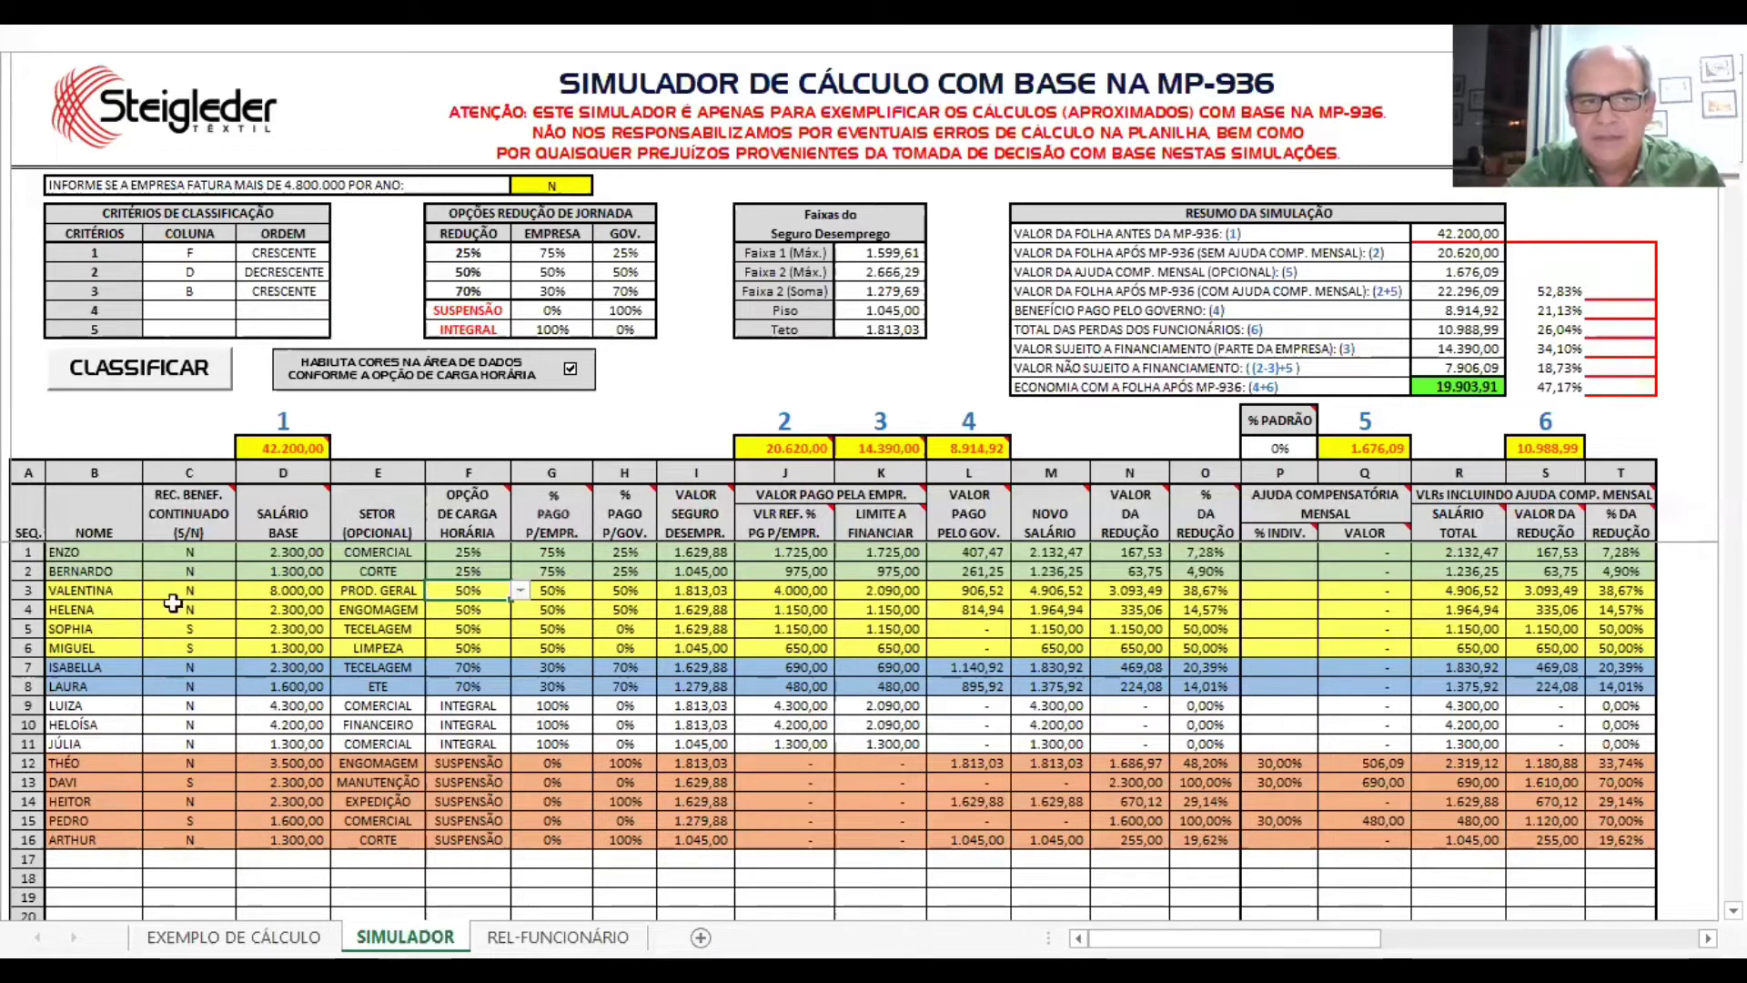
{"action": "left_click", "coordinate": [300, 589]}
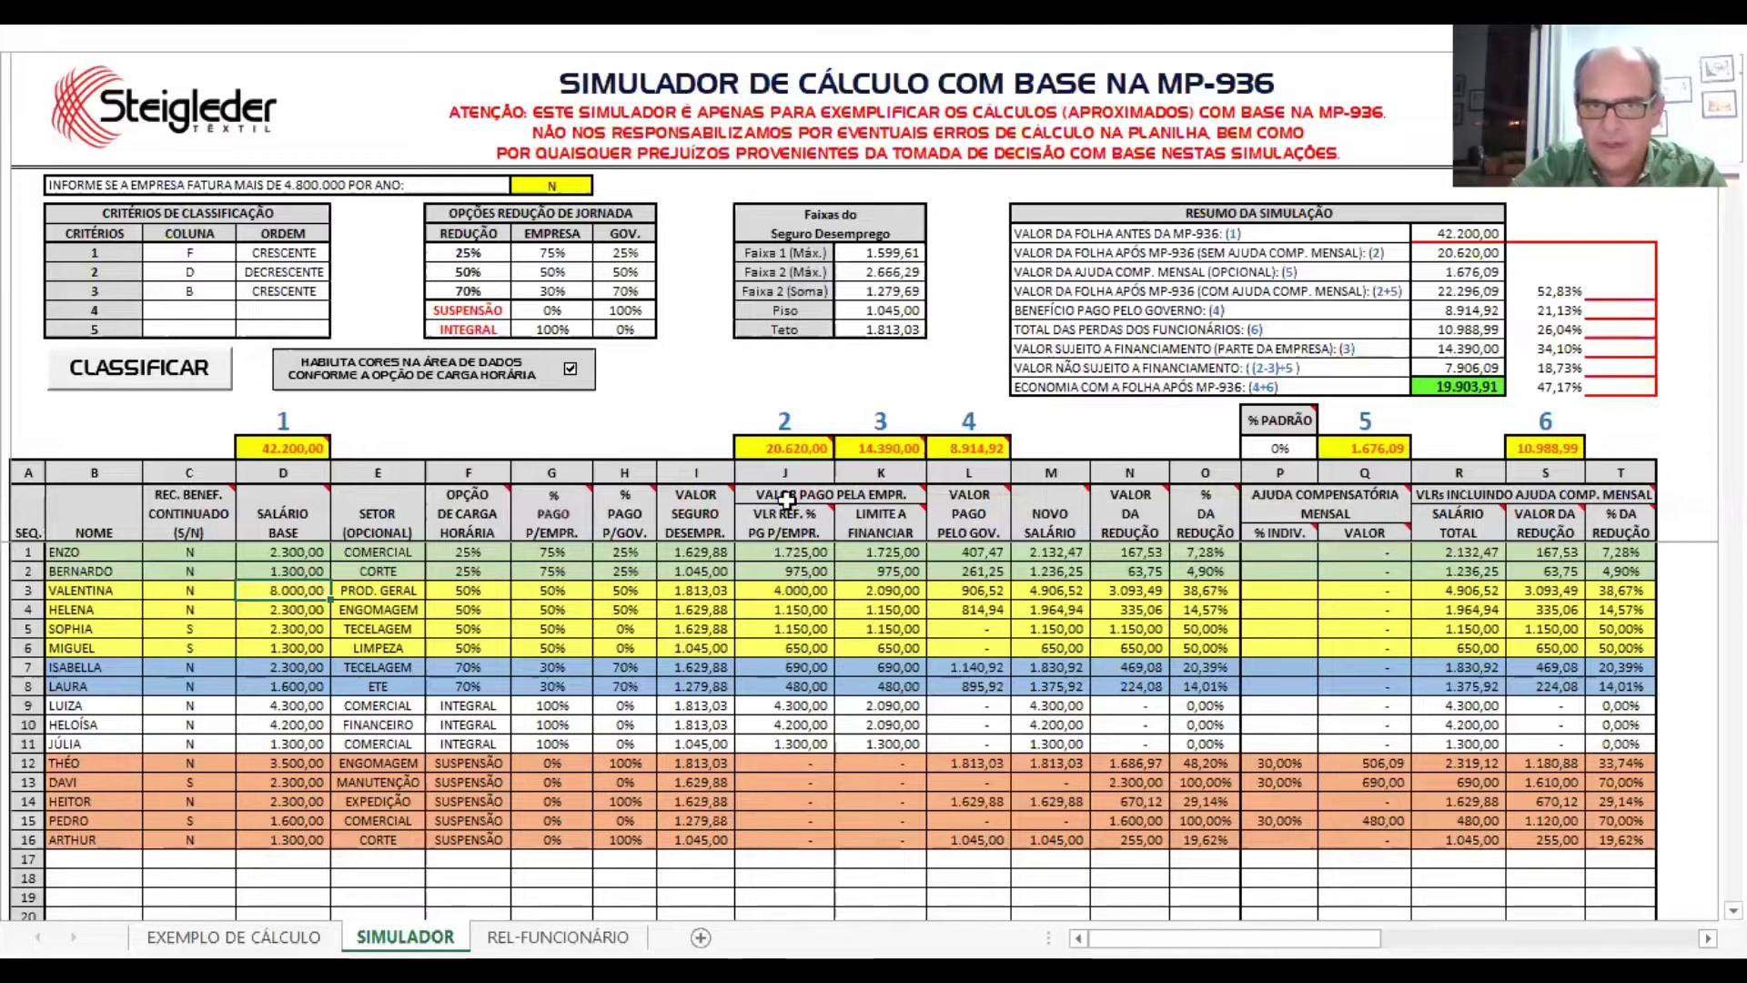
{"action": "mouse_move", "coordinate": [750, 442]}
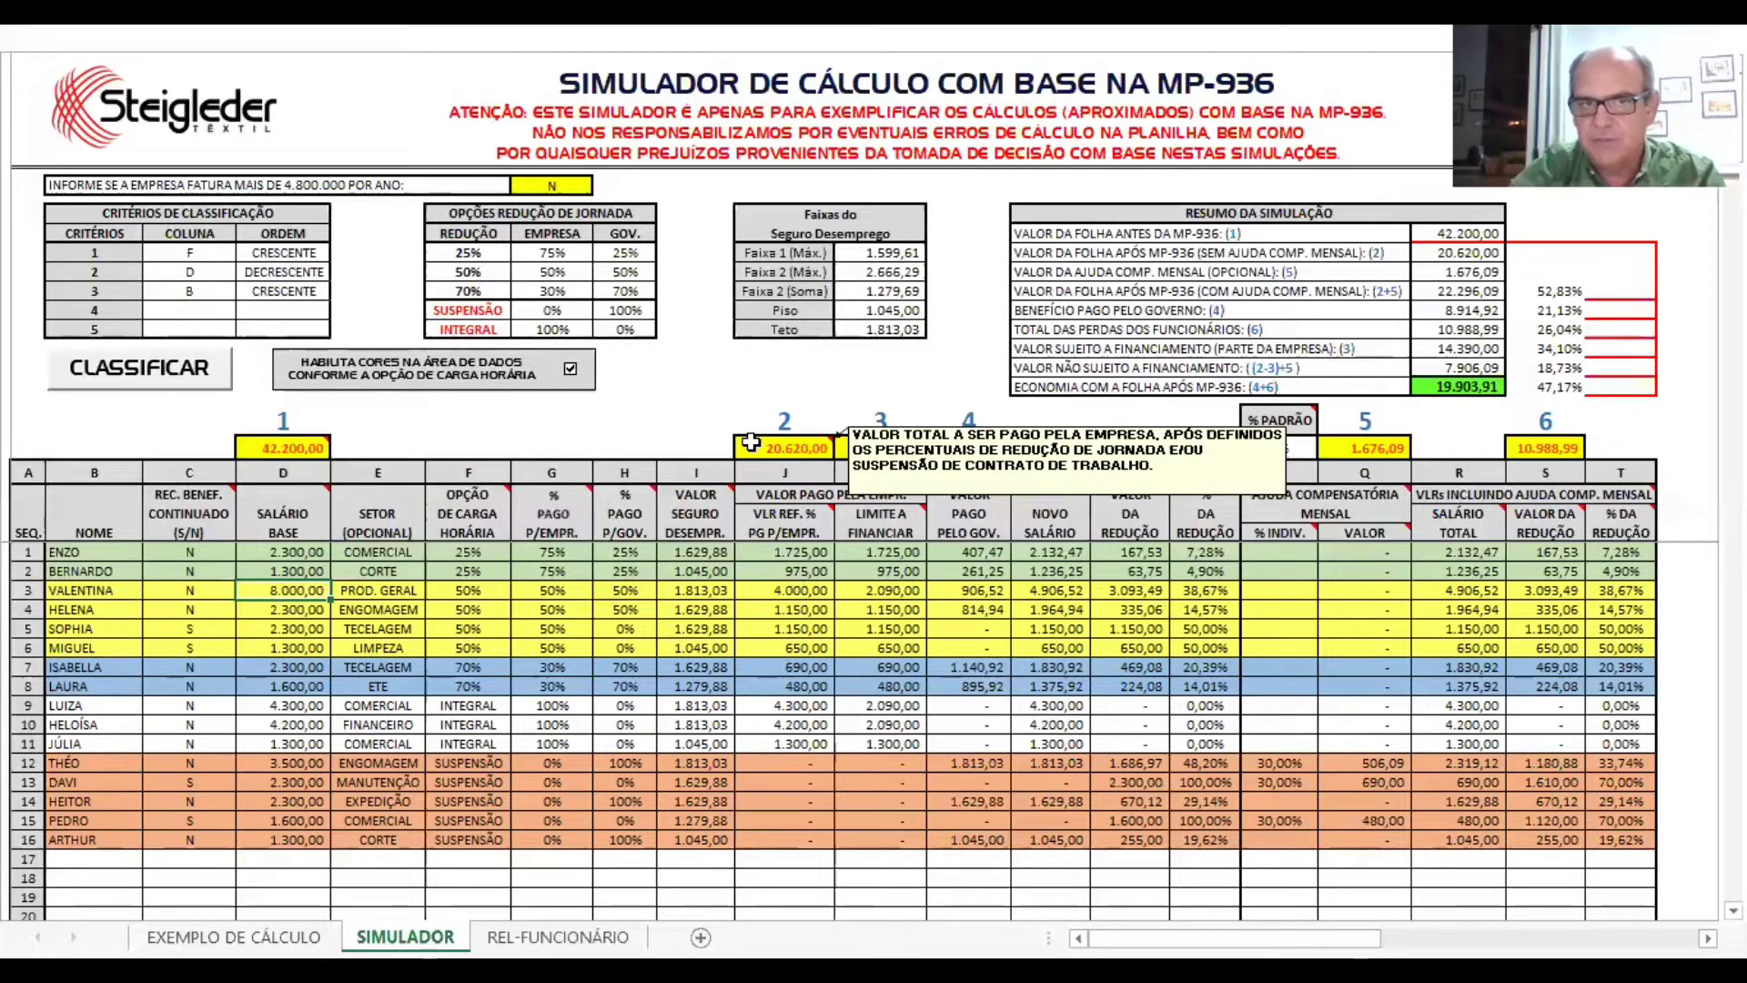
{"action": "mouse_move", "coordinate": [283, 455]}
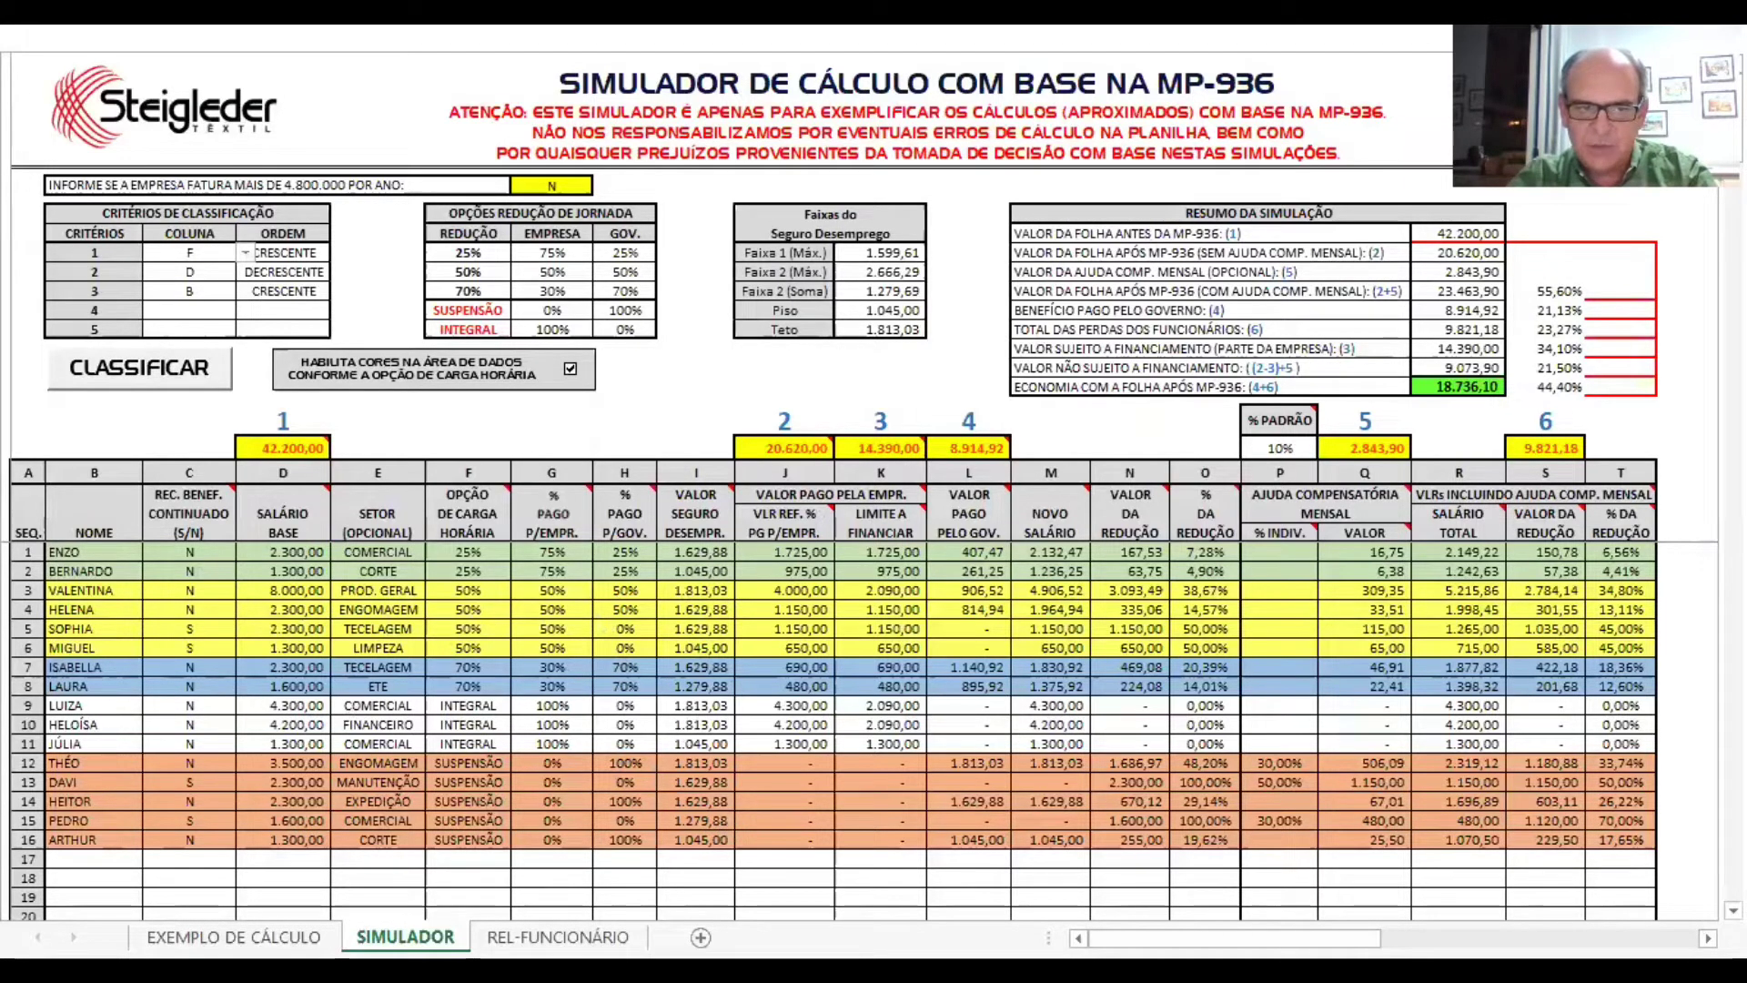
- Review the parameters and salary summary on the EXEMPLO DE CÁLCULO sheet, and return to the SIMULADOR sheet
{"action": "left_click", "coordinate": [234, 937]}
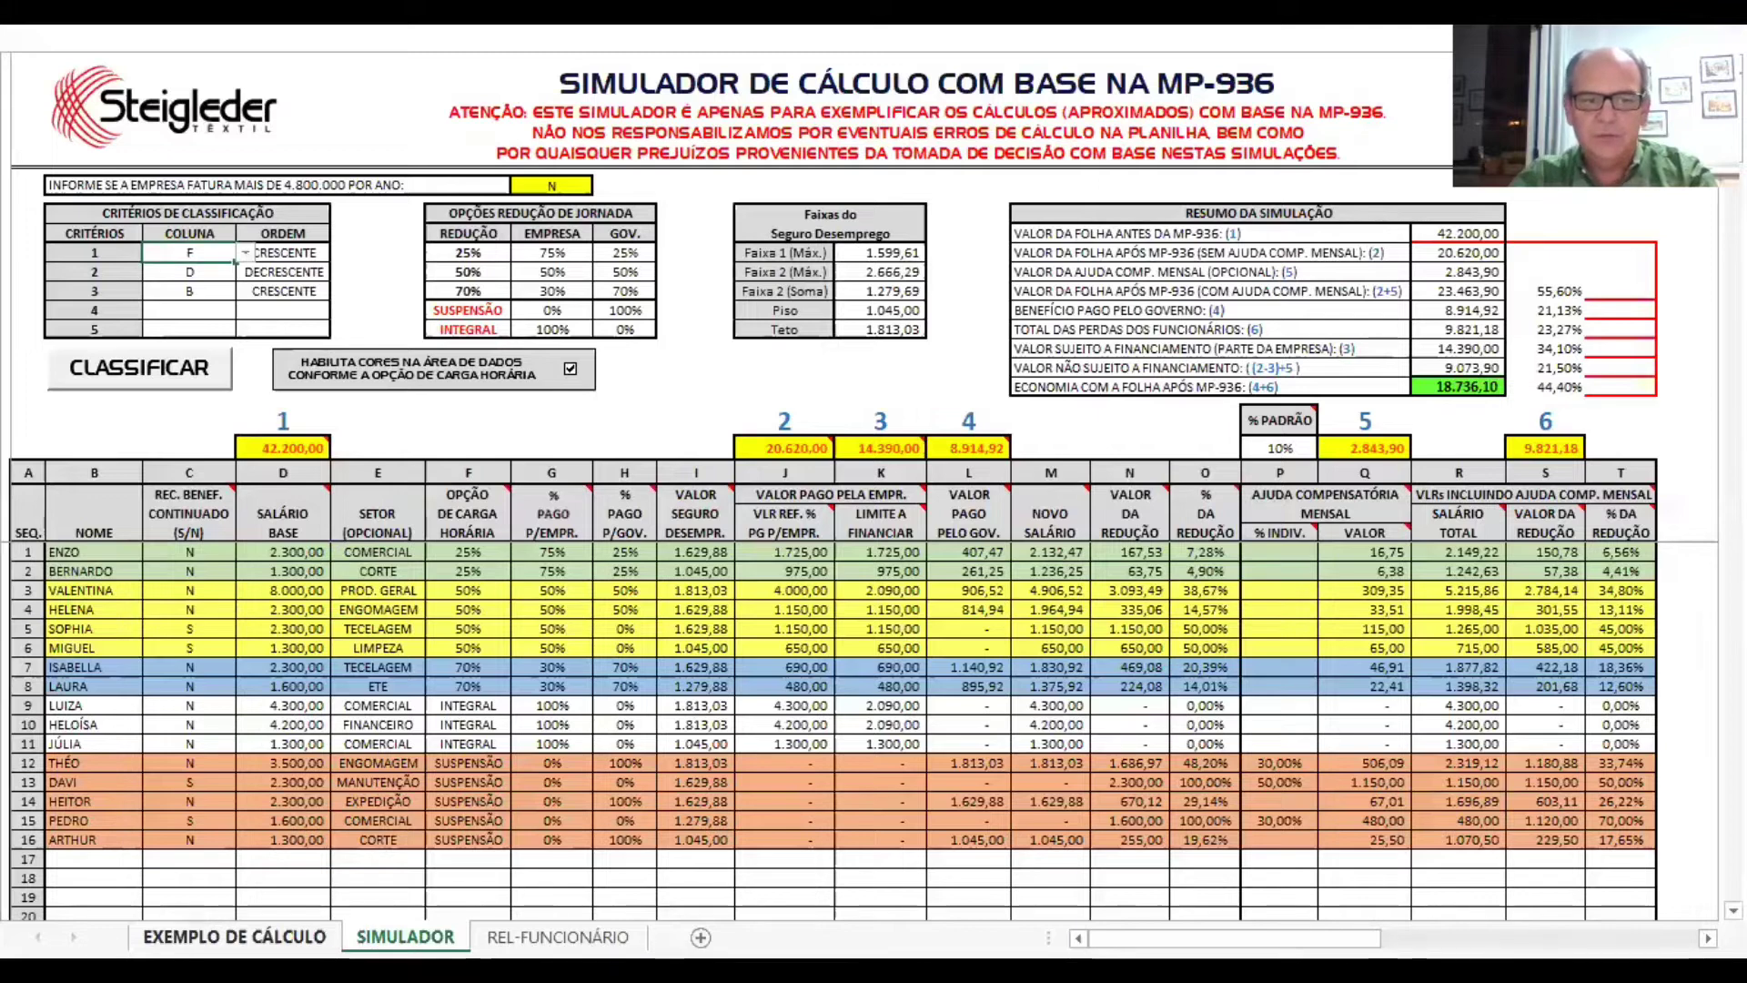
{"action": "left_click", "coordinate": [233, 937]}
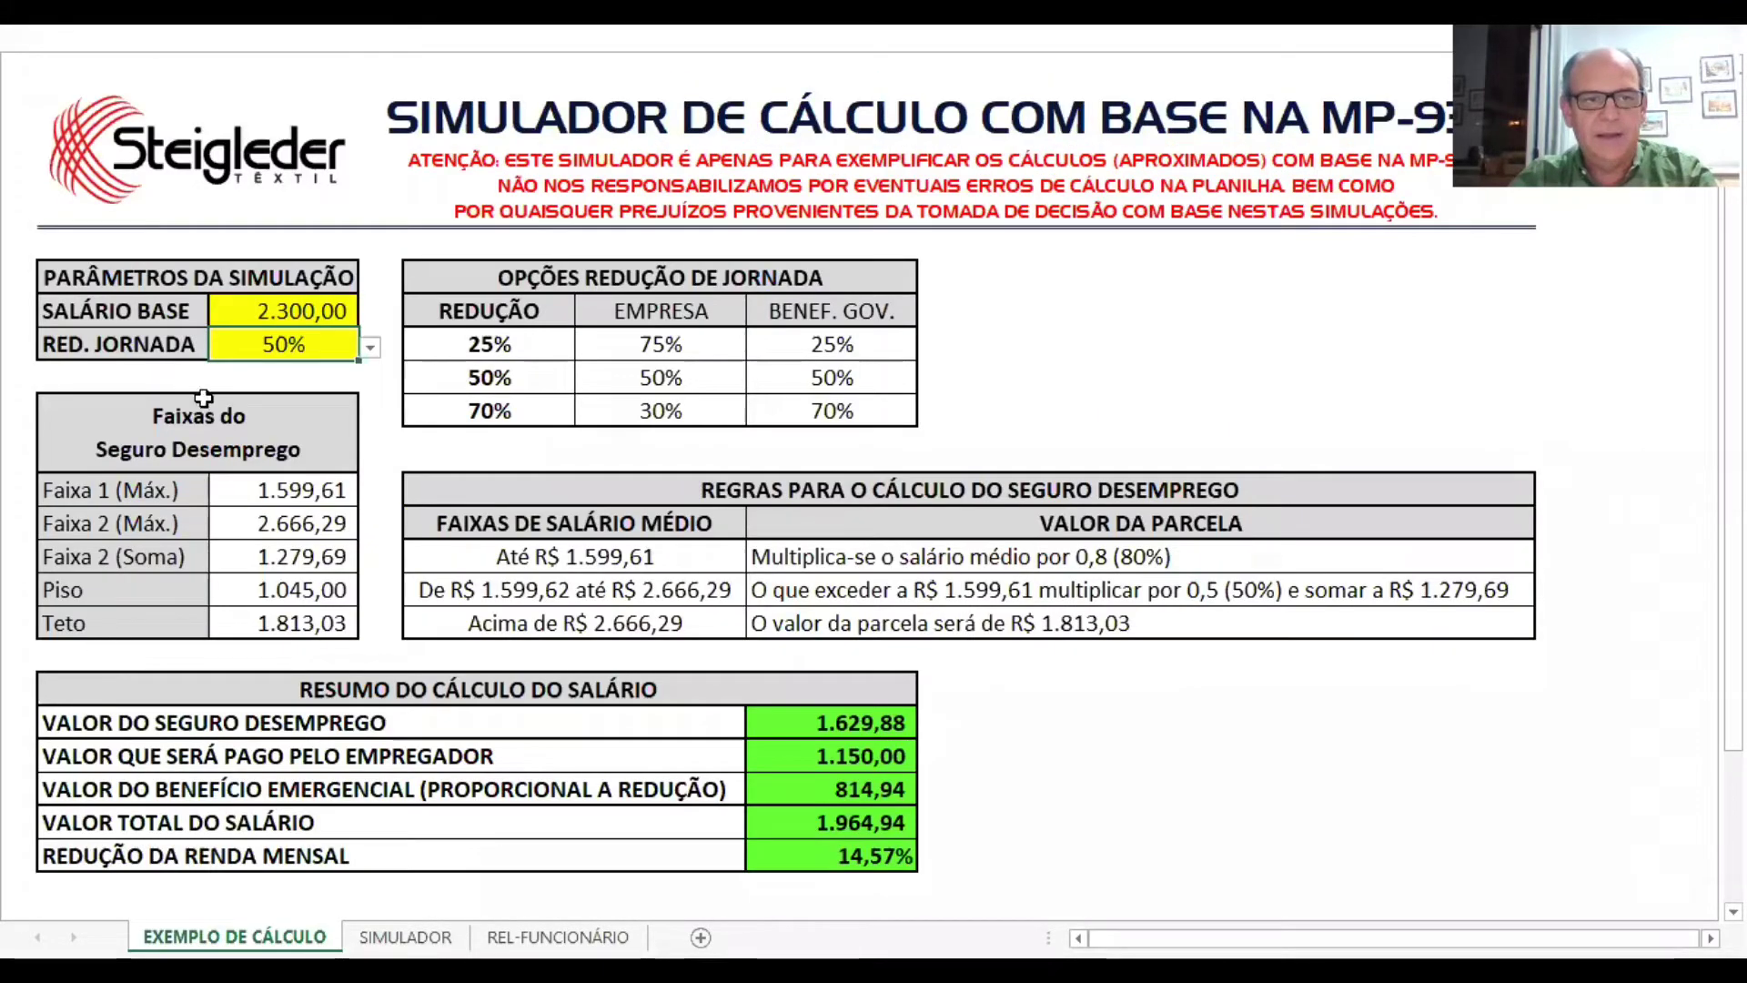
{"action": "left_click", "coordinate": [303, 309]}
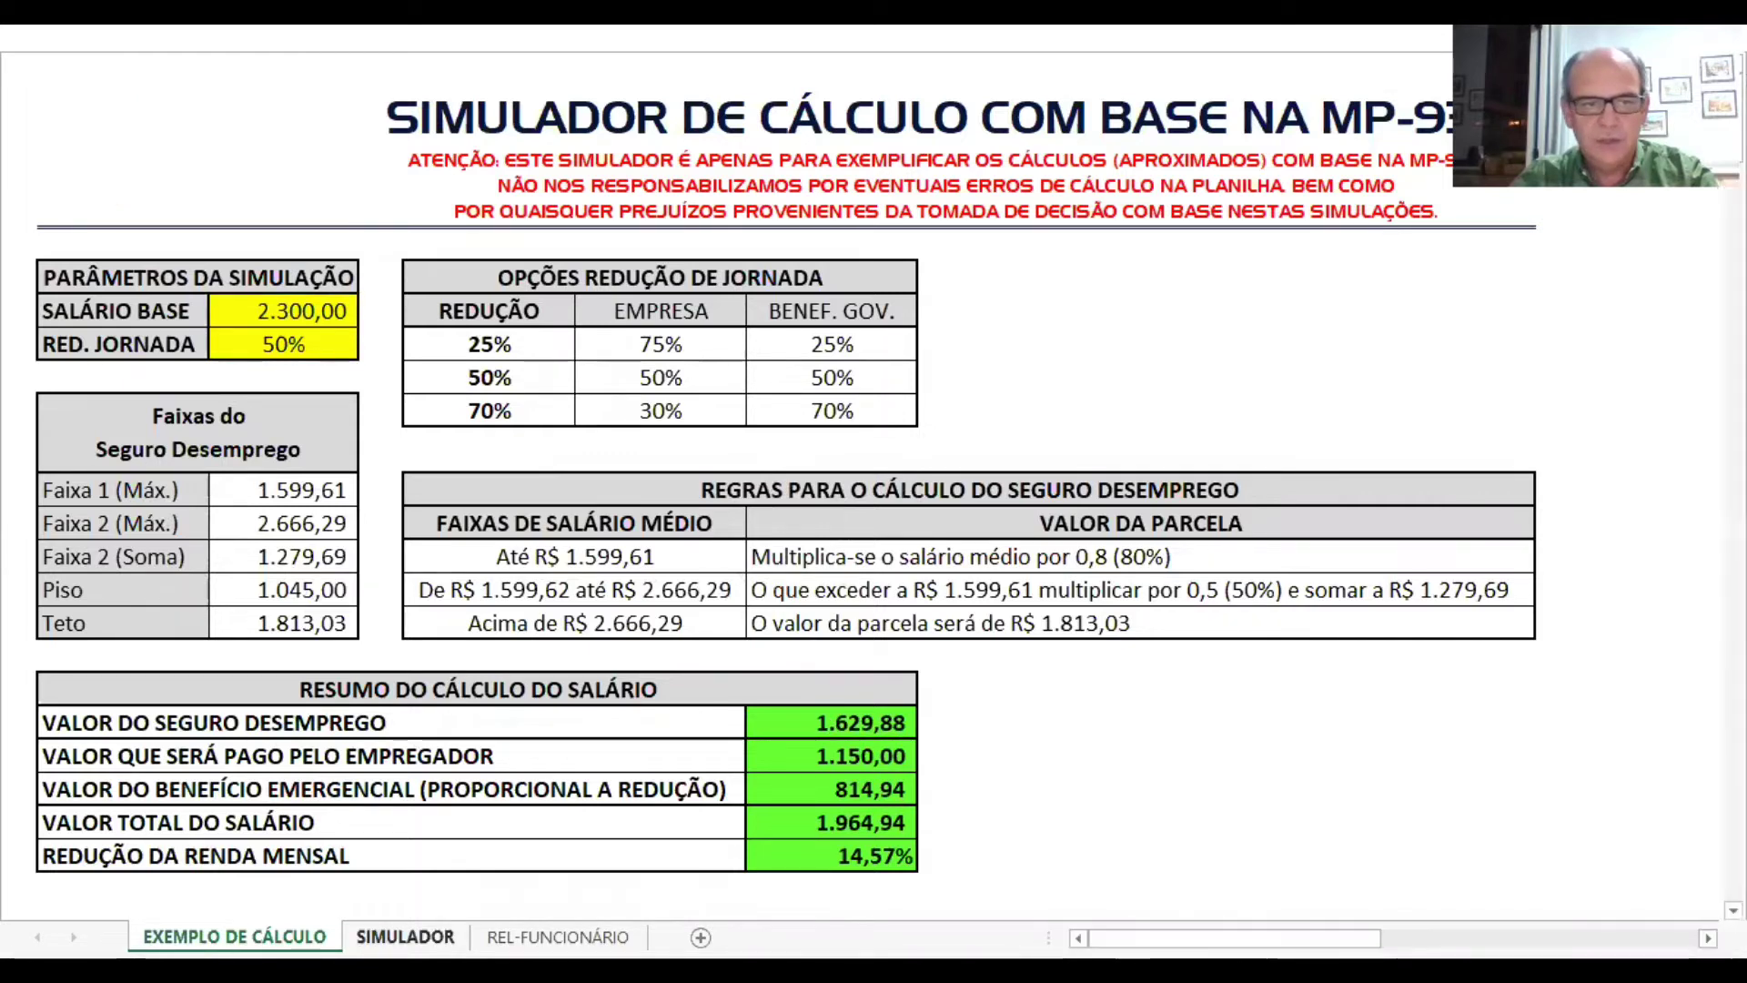
{"action": "left_click", "coordinate": [405, 937]}
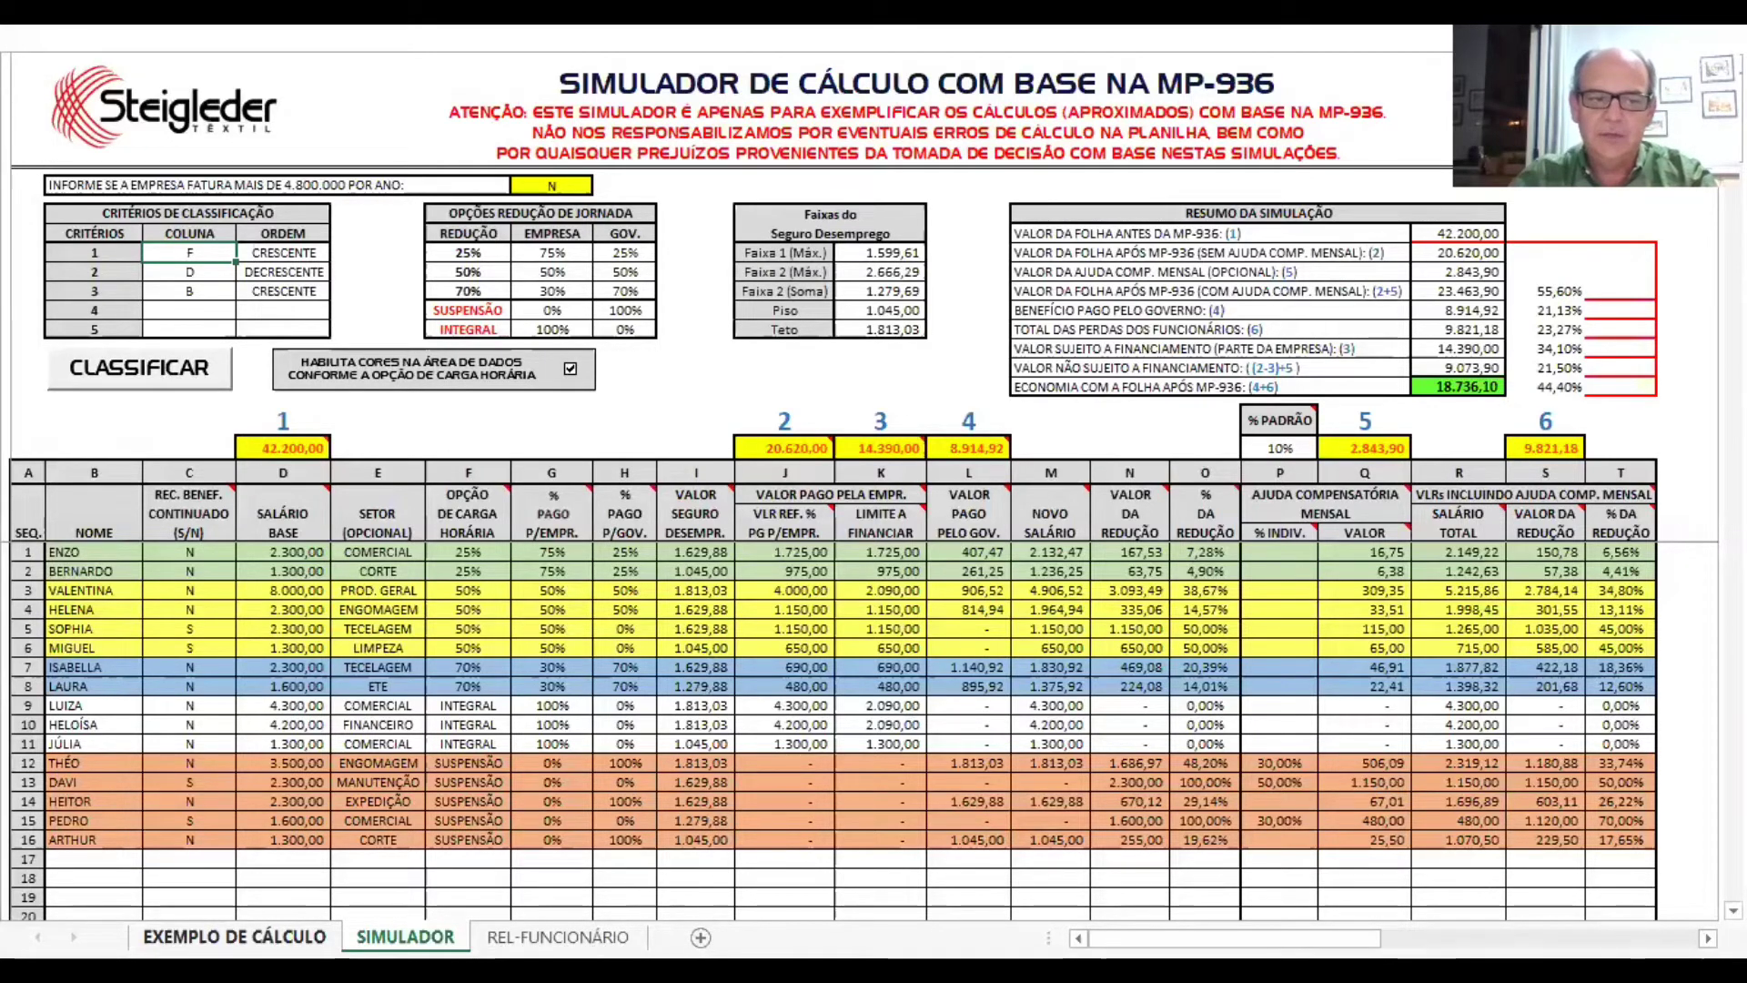
- Set the SALÁRIO BASE on the EXEMPLO DE CÁLCULO sheet to 8.000,00
{"action": "left_click", "coordinate": [234, 936]}
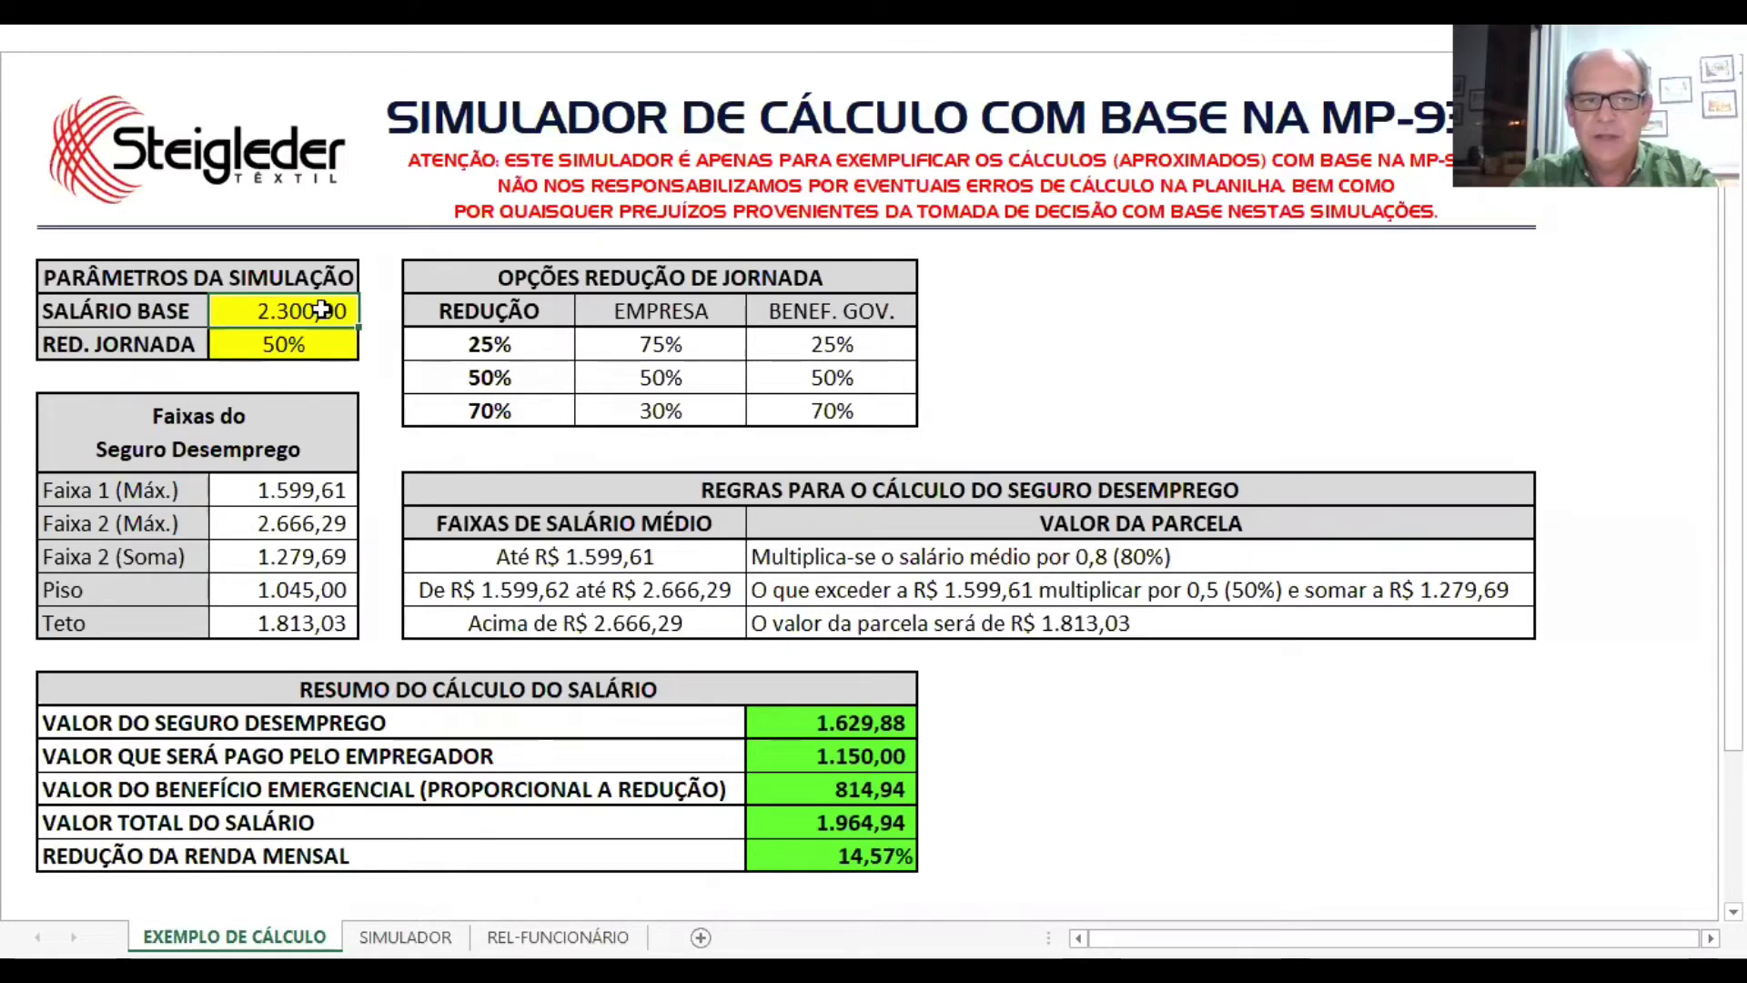
{"action": "type", "text": "8."}
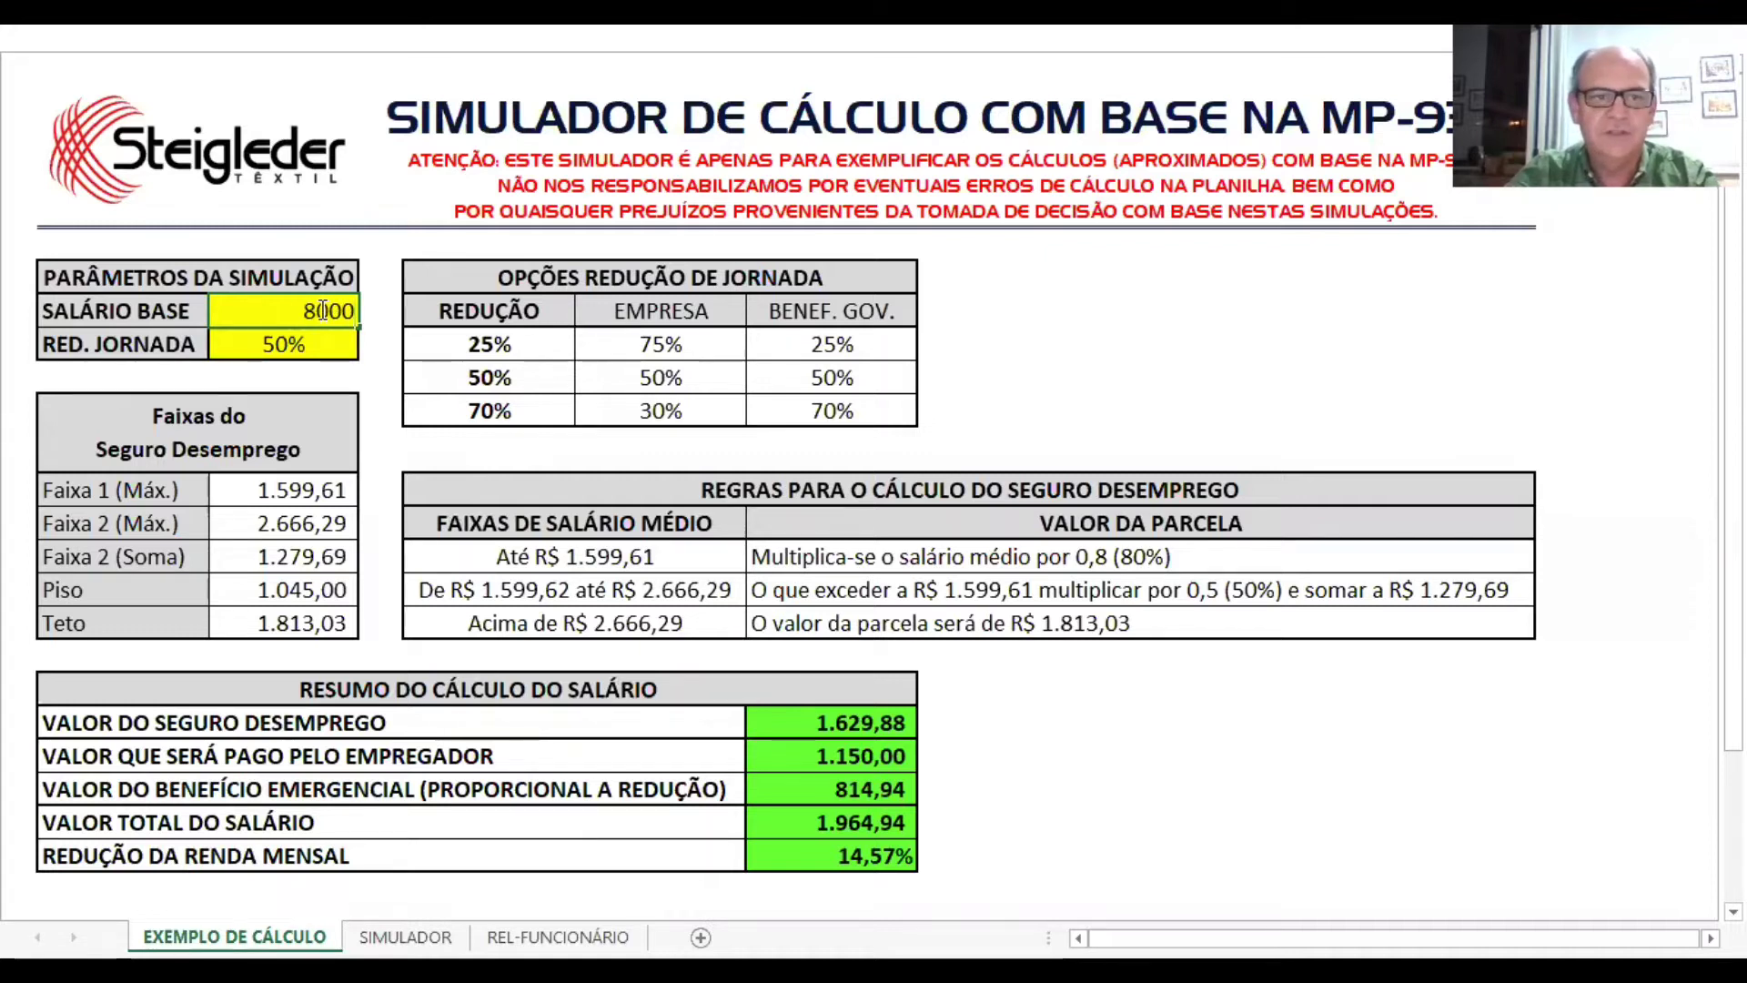
{"action": "type", "text": "000"}
{"action": "key", "text": "Return"}
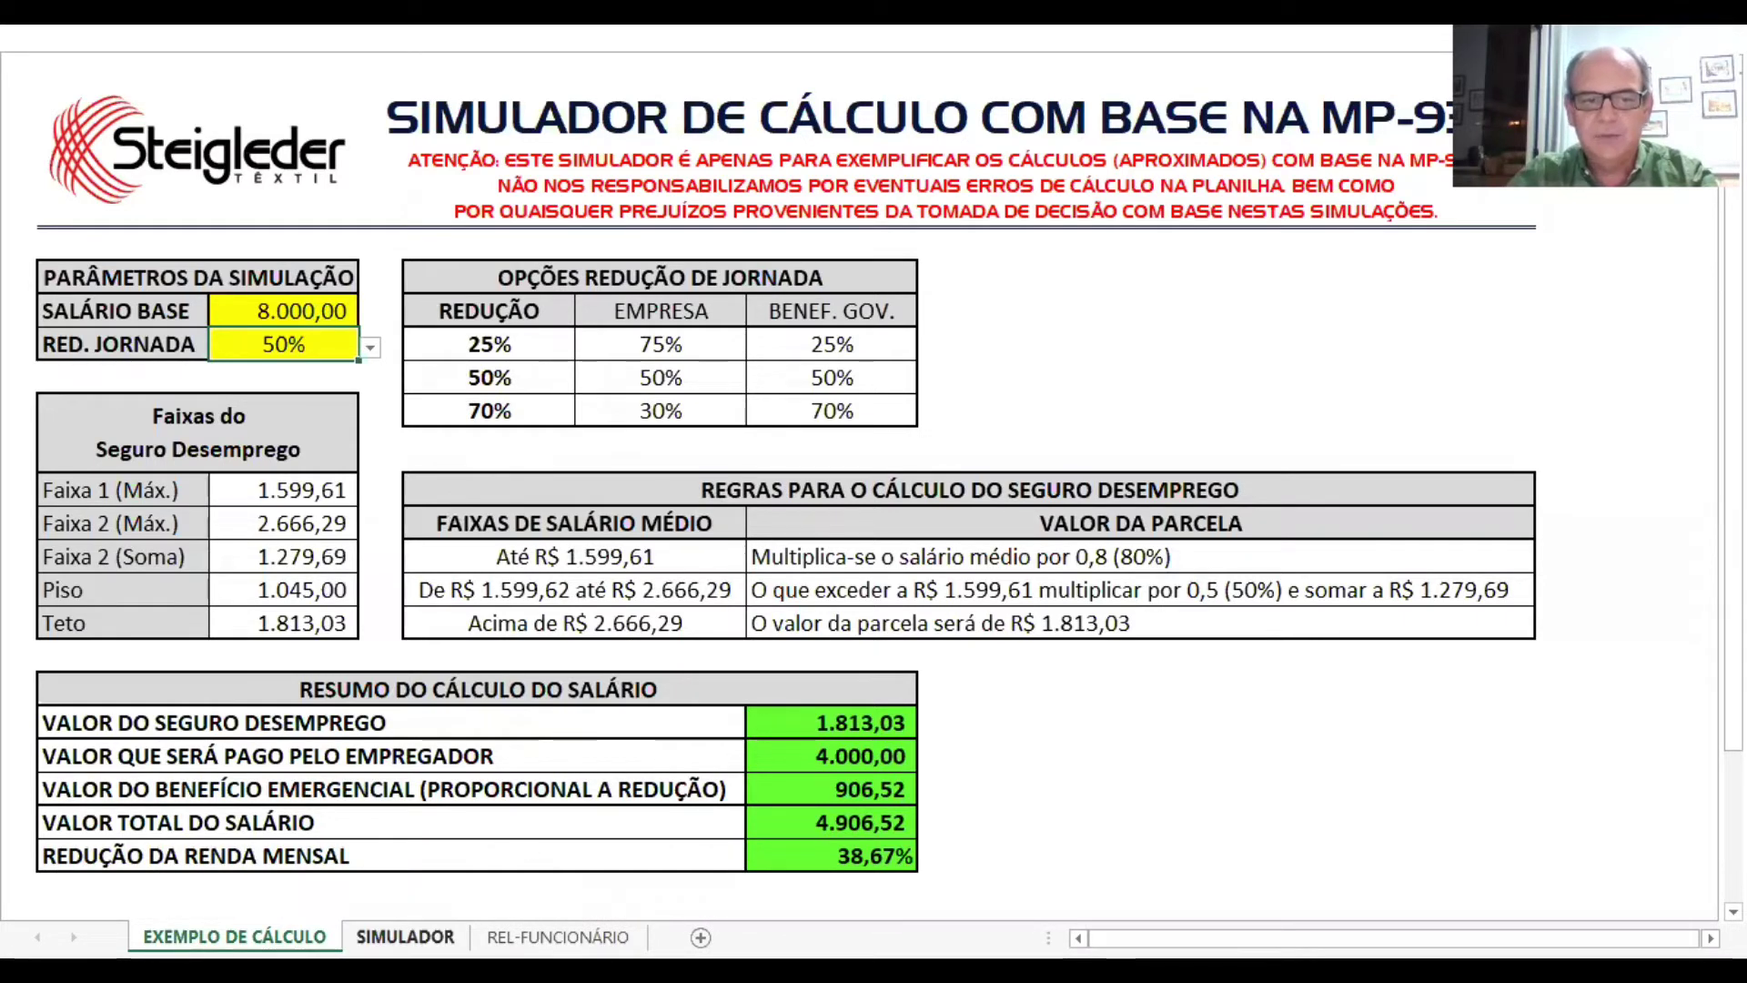
- Fill the REL-FUNCIONÁRIO report for the employee with SEQ. 12, and return to the SIMULADOR sheet
{"action": "left_click", "coordinate": [405, 936]}
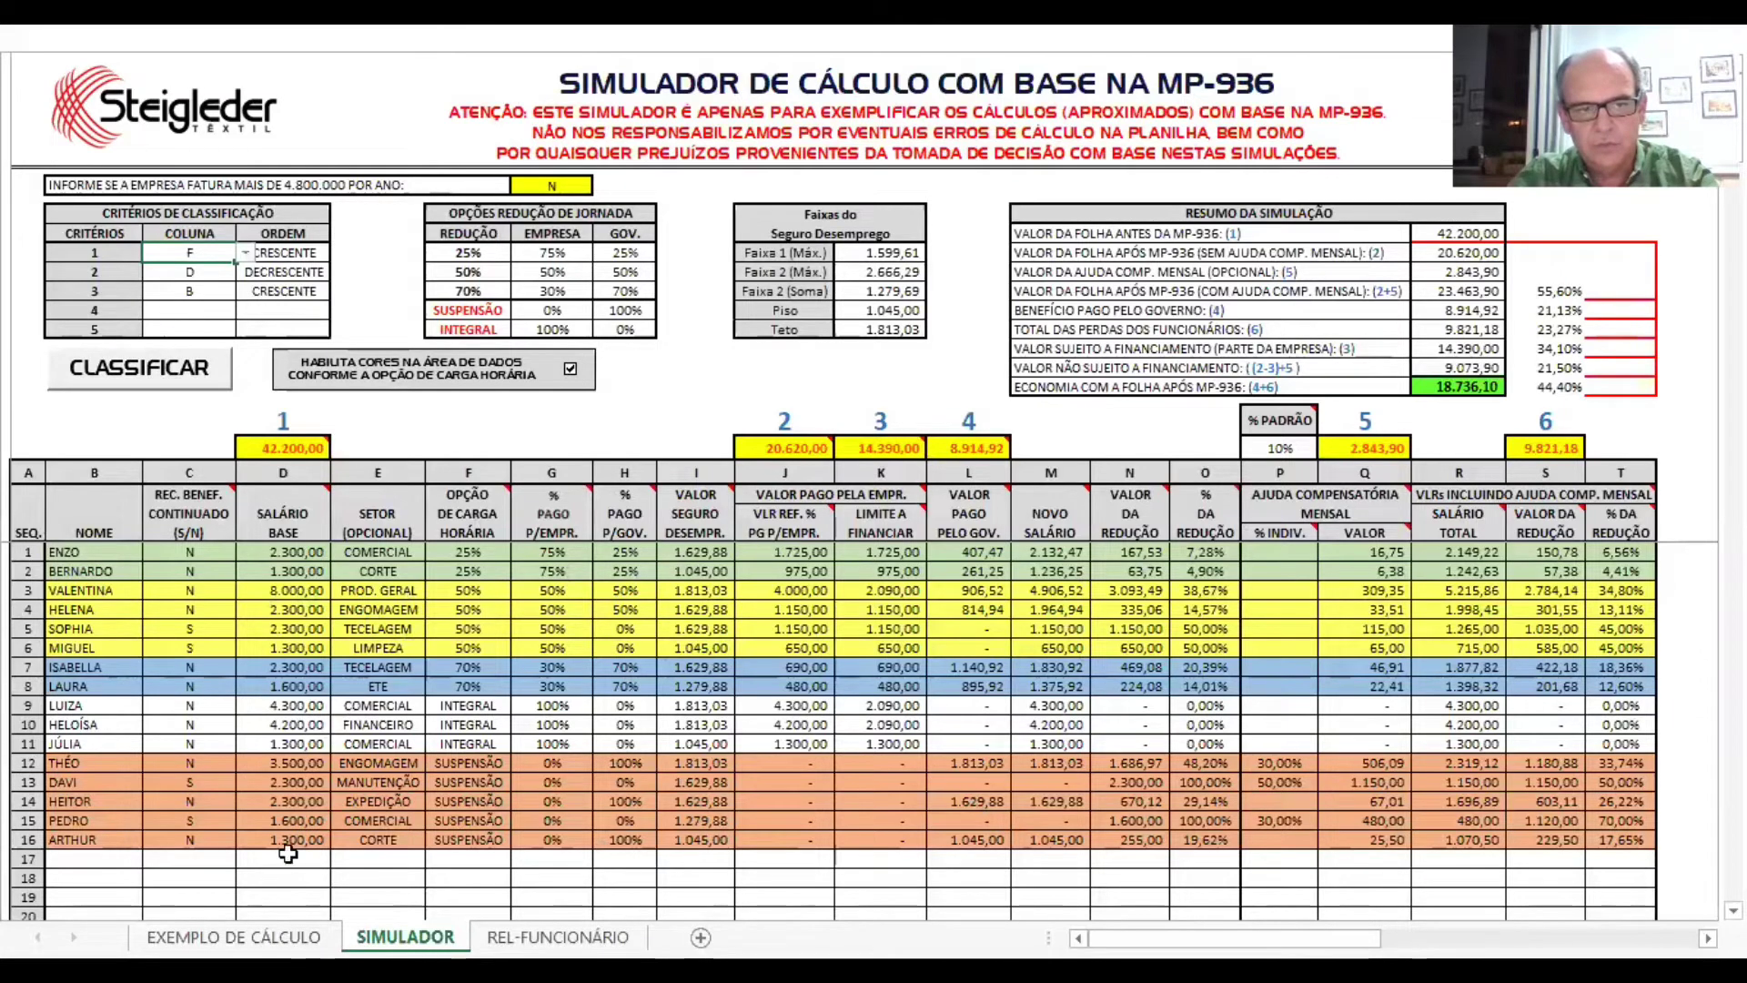
{"action": "left_click", "coordinate": [558, 937]}
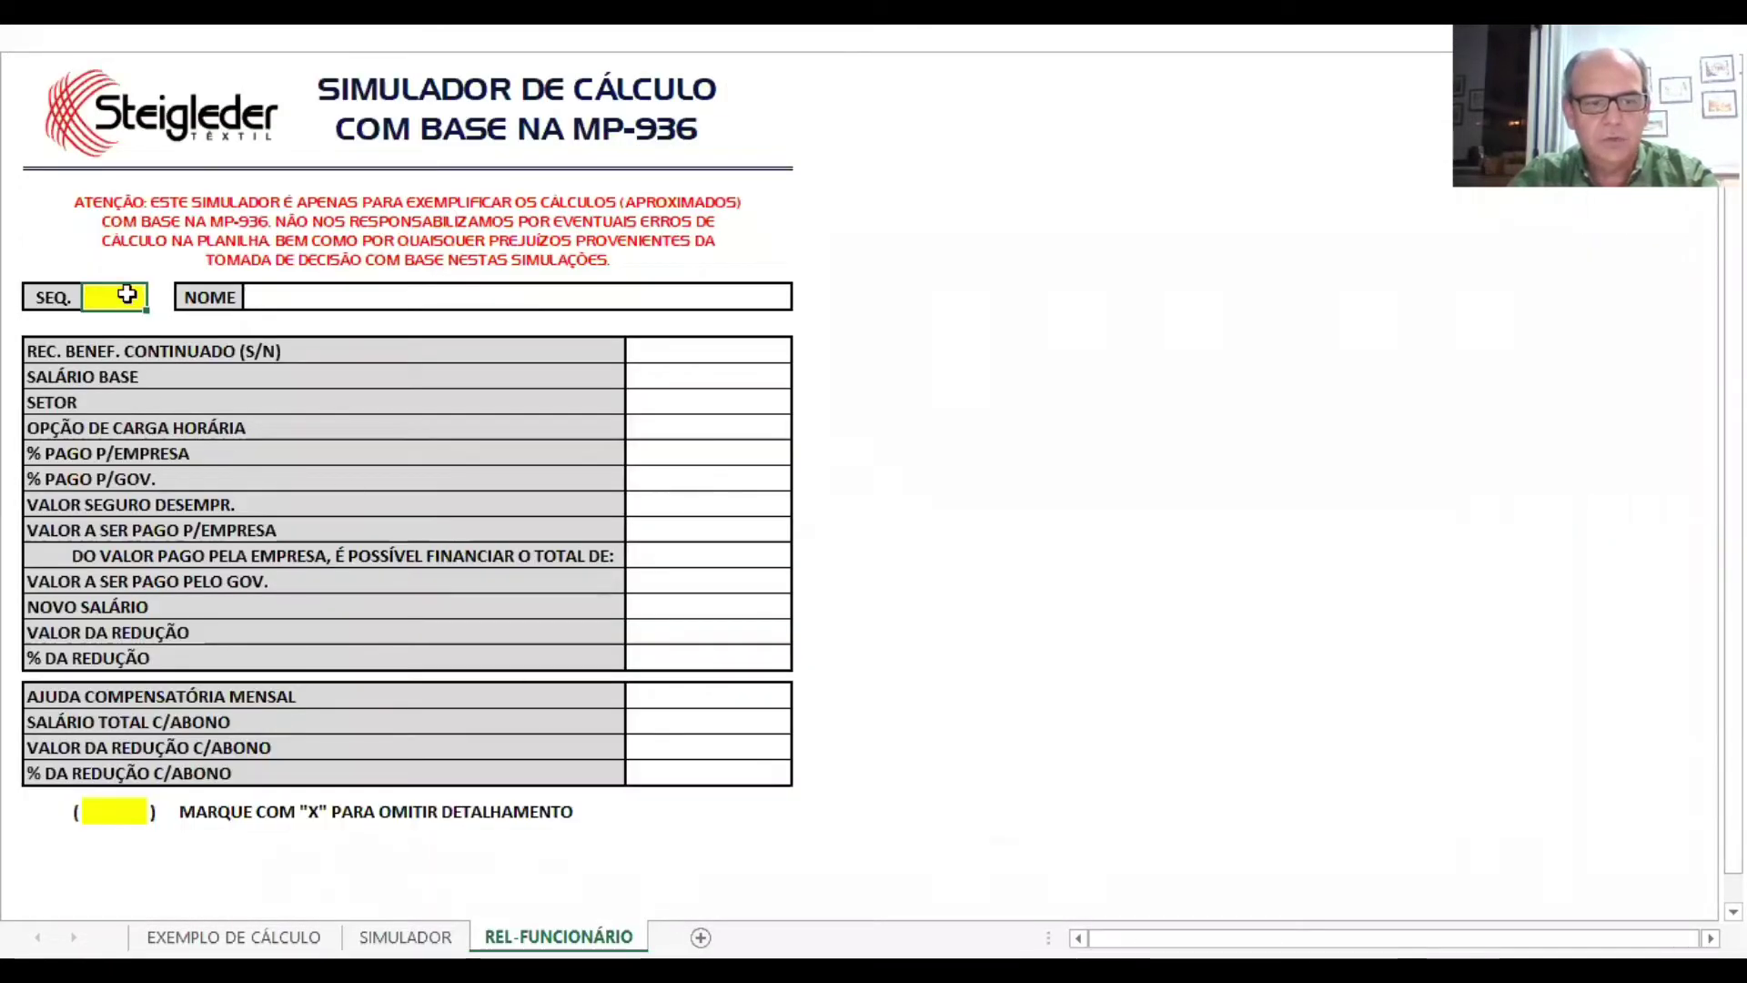
{"action": "type", "text": "12"}
{"action": "key", "text": "Return"}
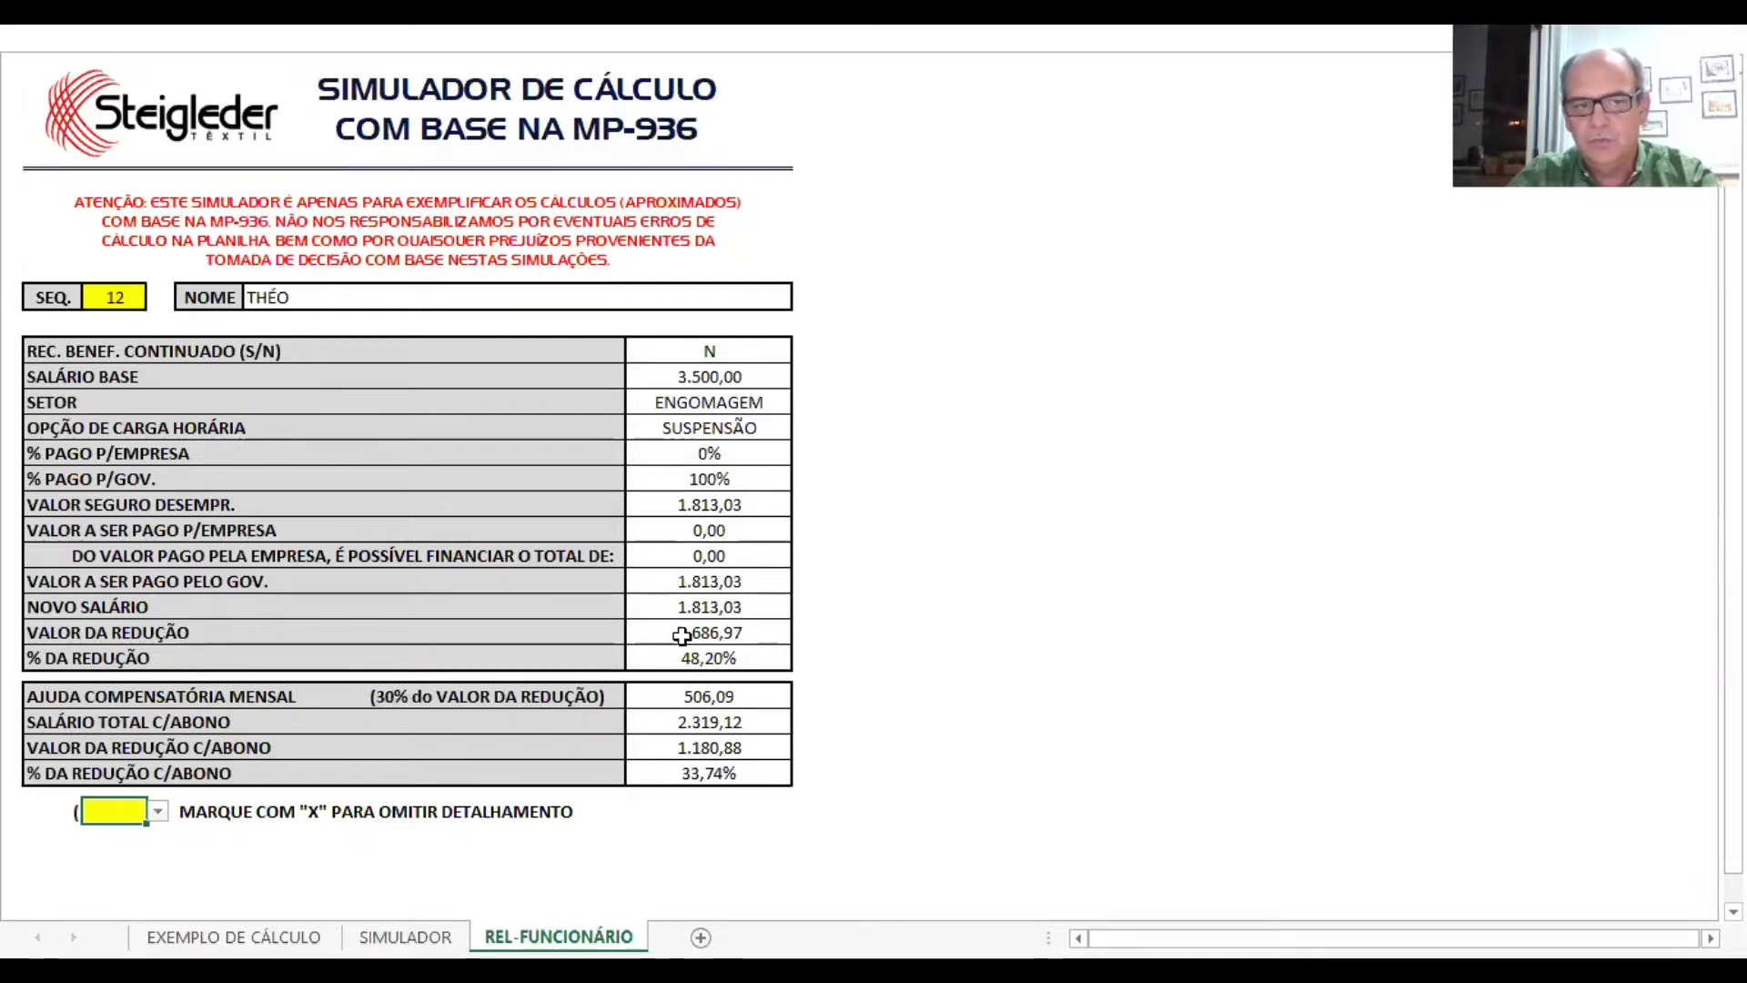
{"action": "left_click", "coordinate": [405, 937]}
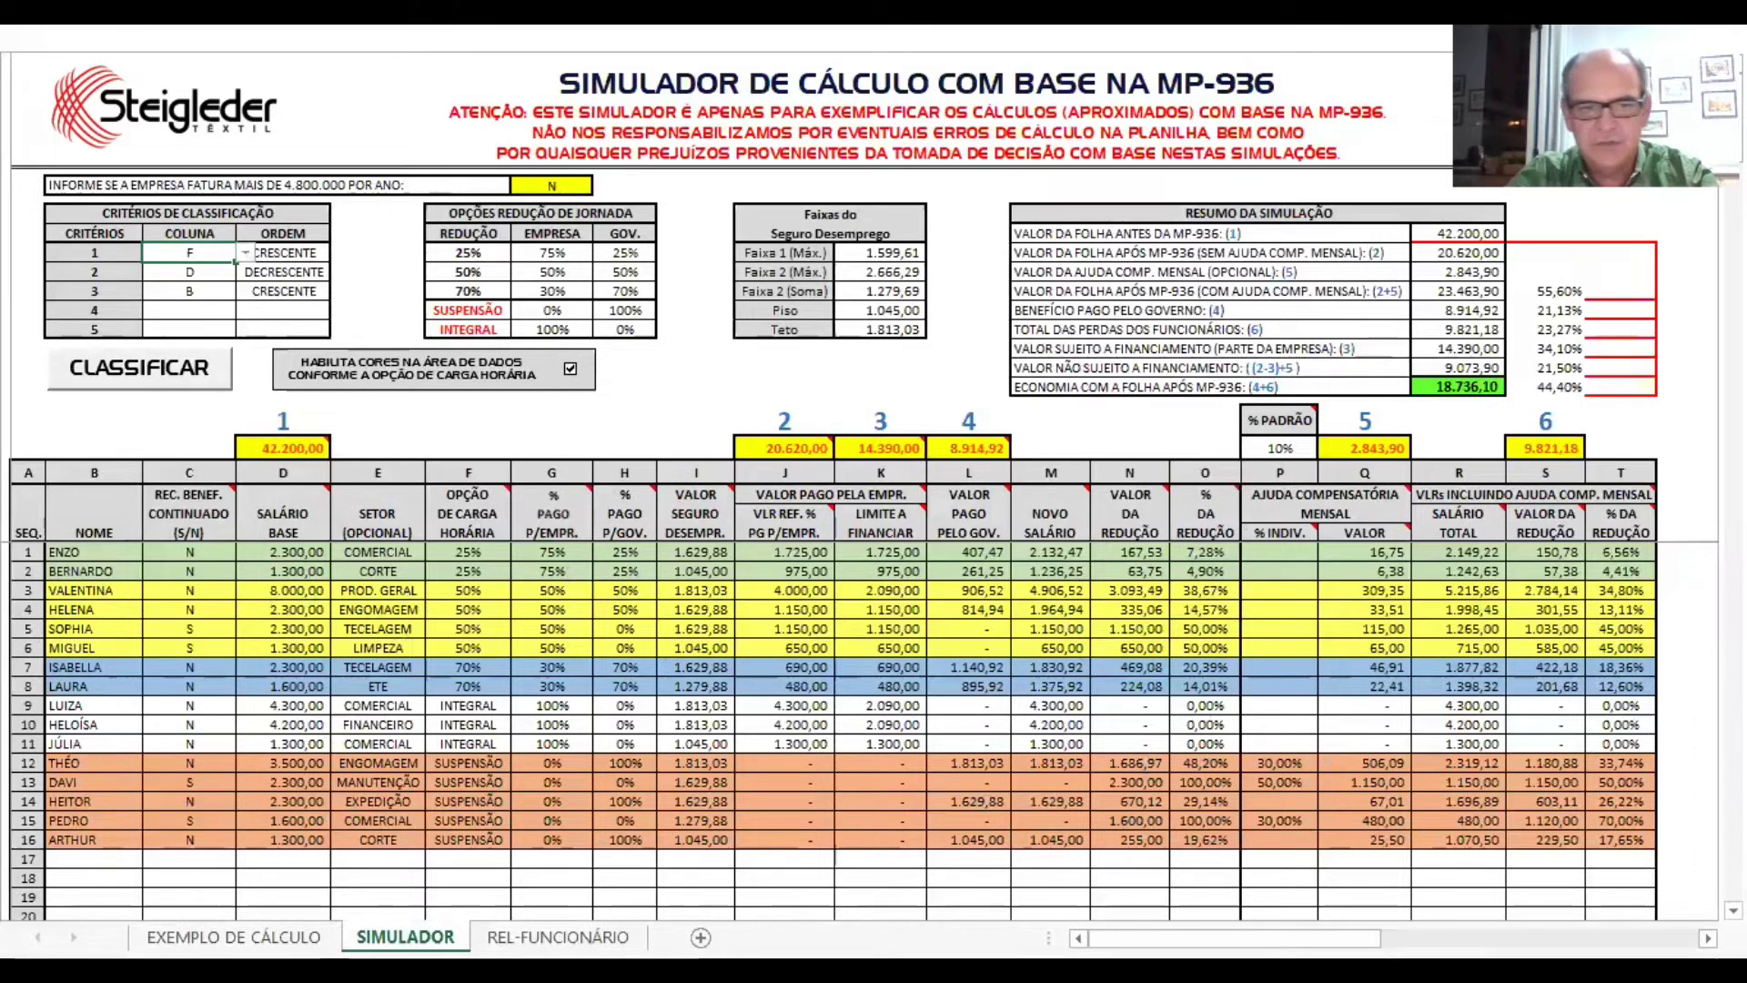
- Set the default compensatory aid percentage (% PADRÃO) on the SIMULADOR sheet to 0%
{"action": "left_click", "coordinate": [558, 936]}
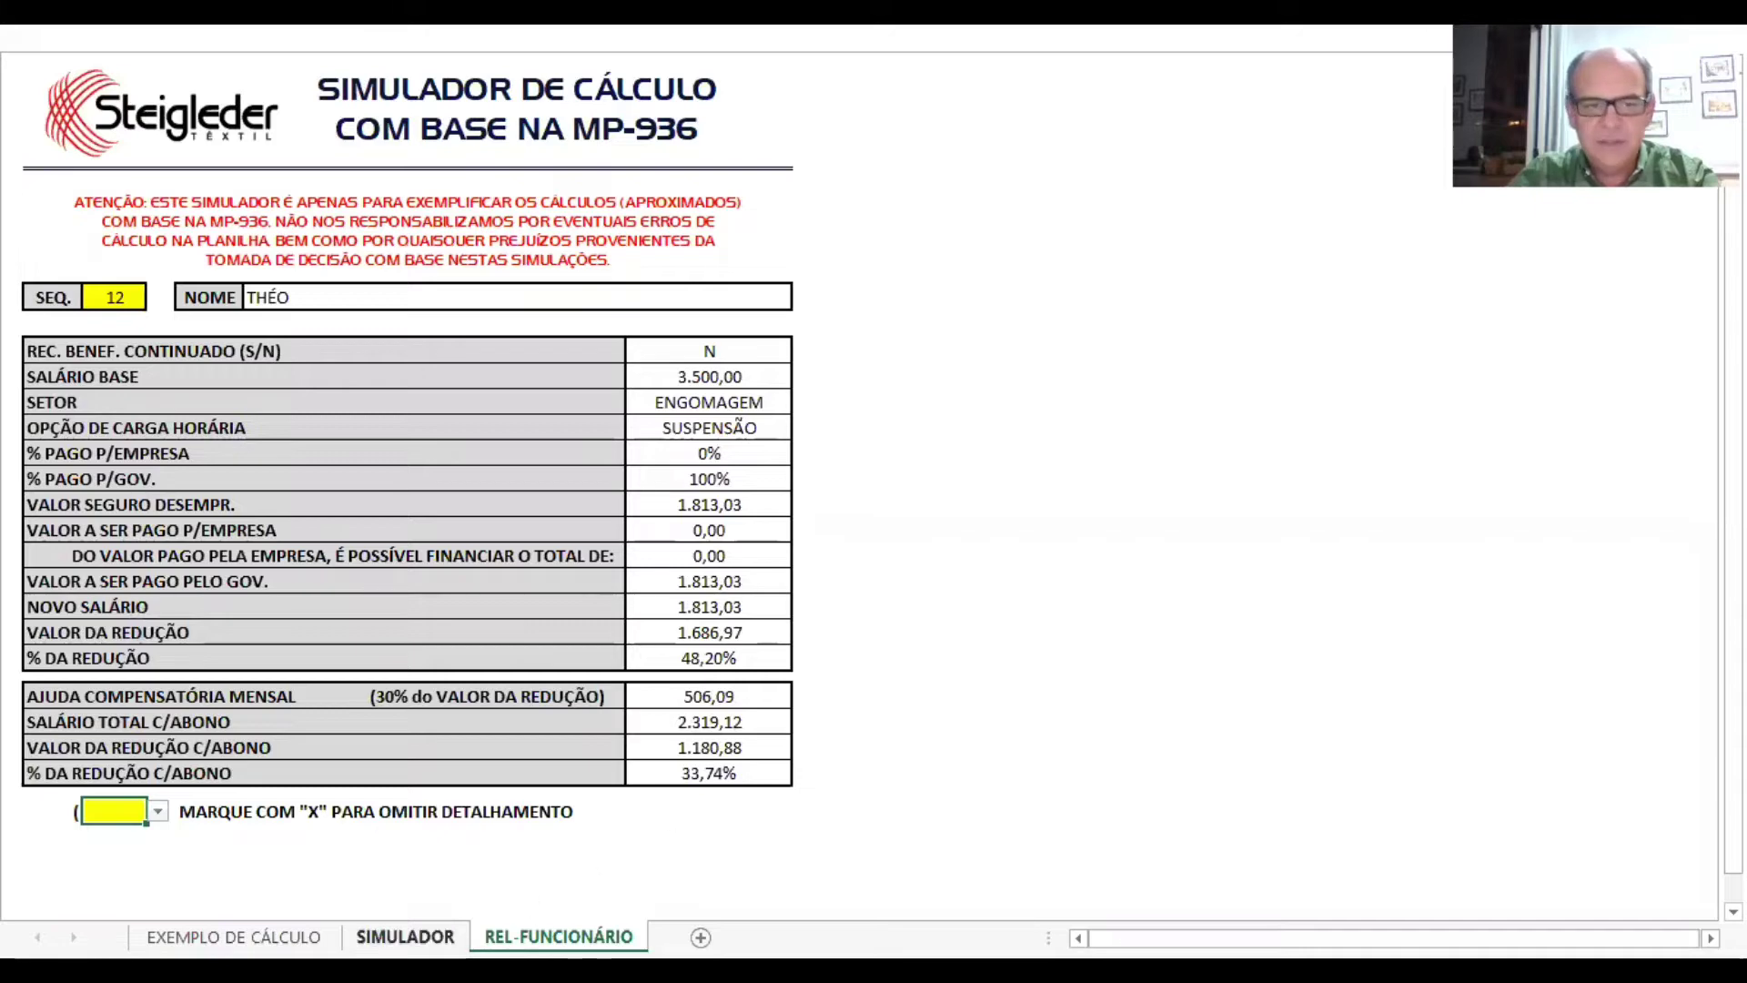
{"action": "left_click", "coordinate": [405, 937]}
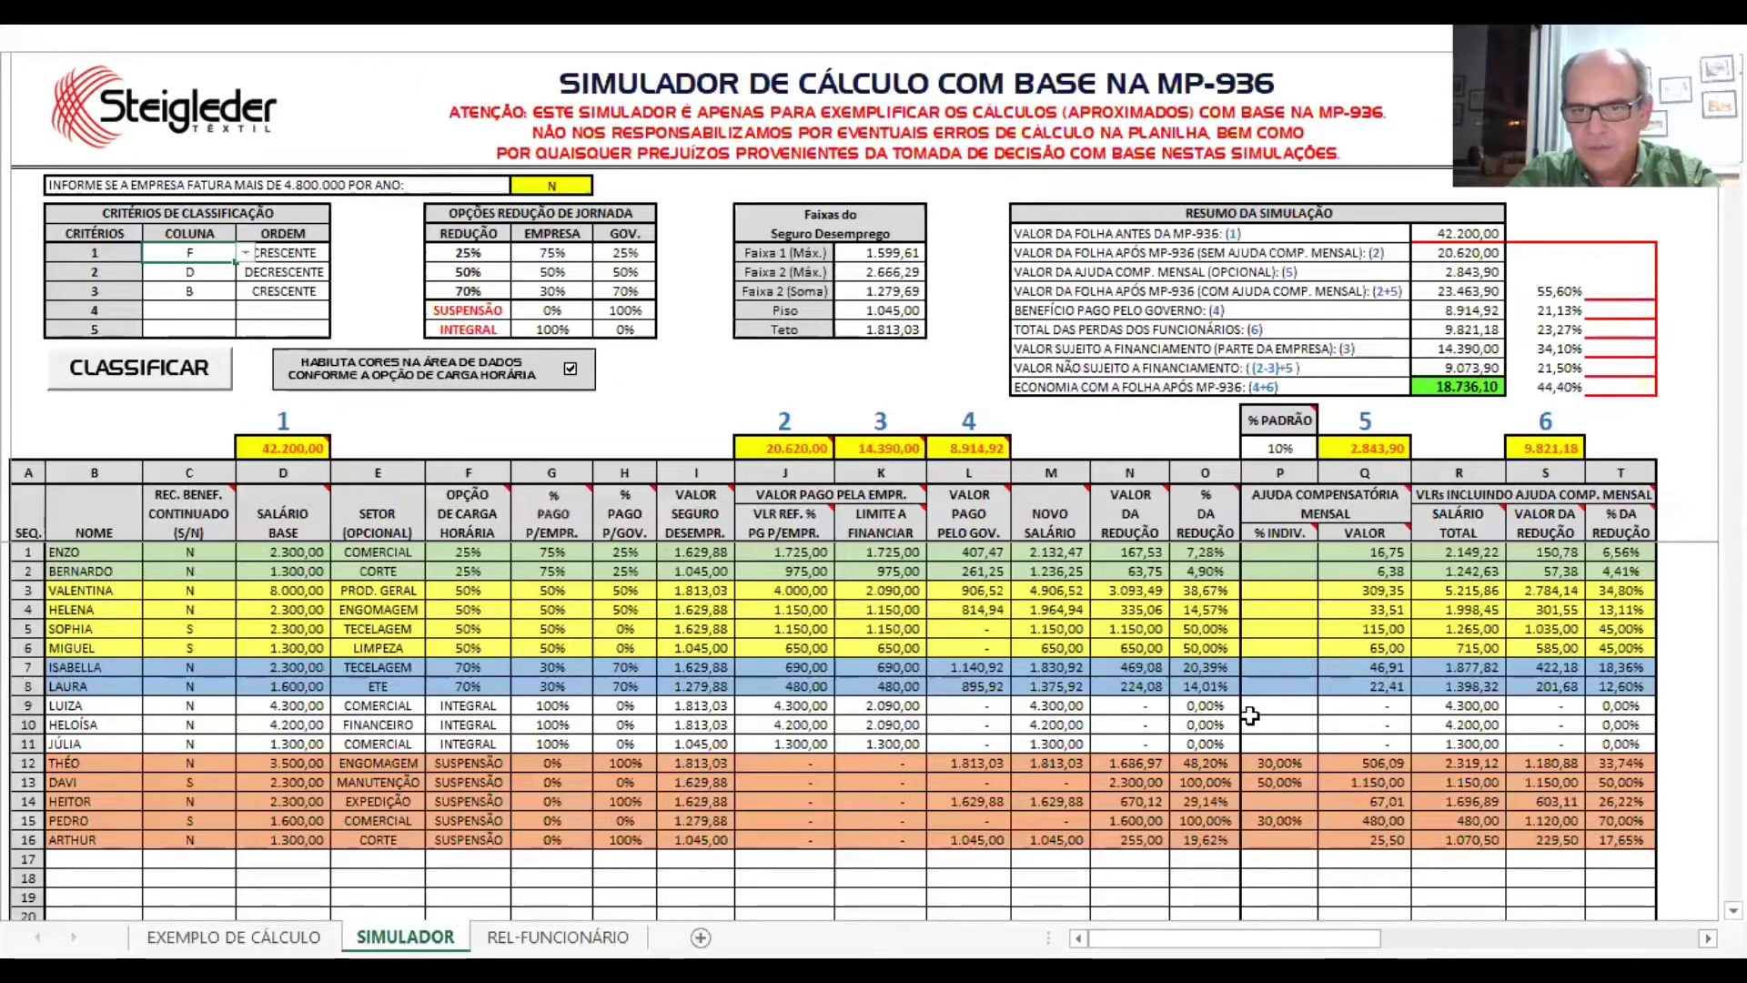
{"action": "left_click", "coordinate": [1291, 447]}
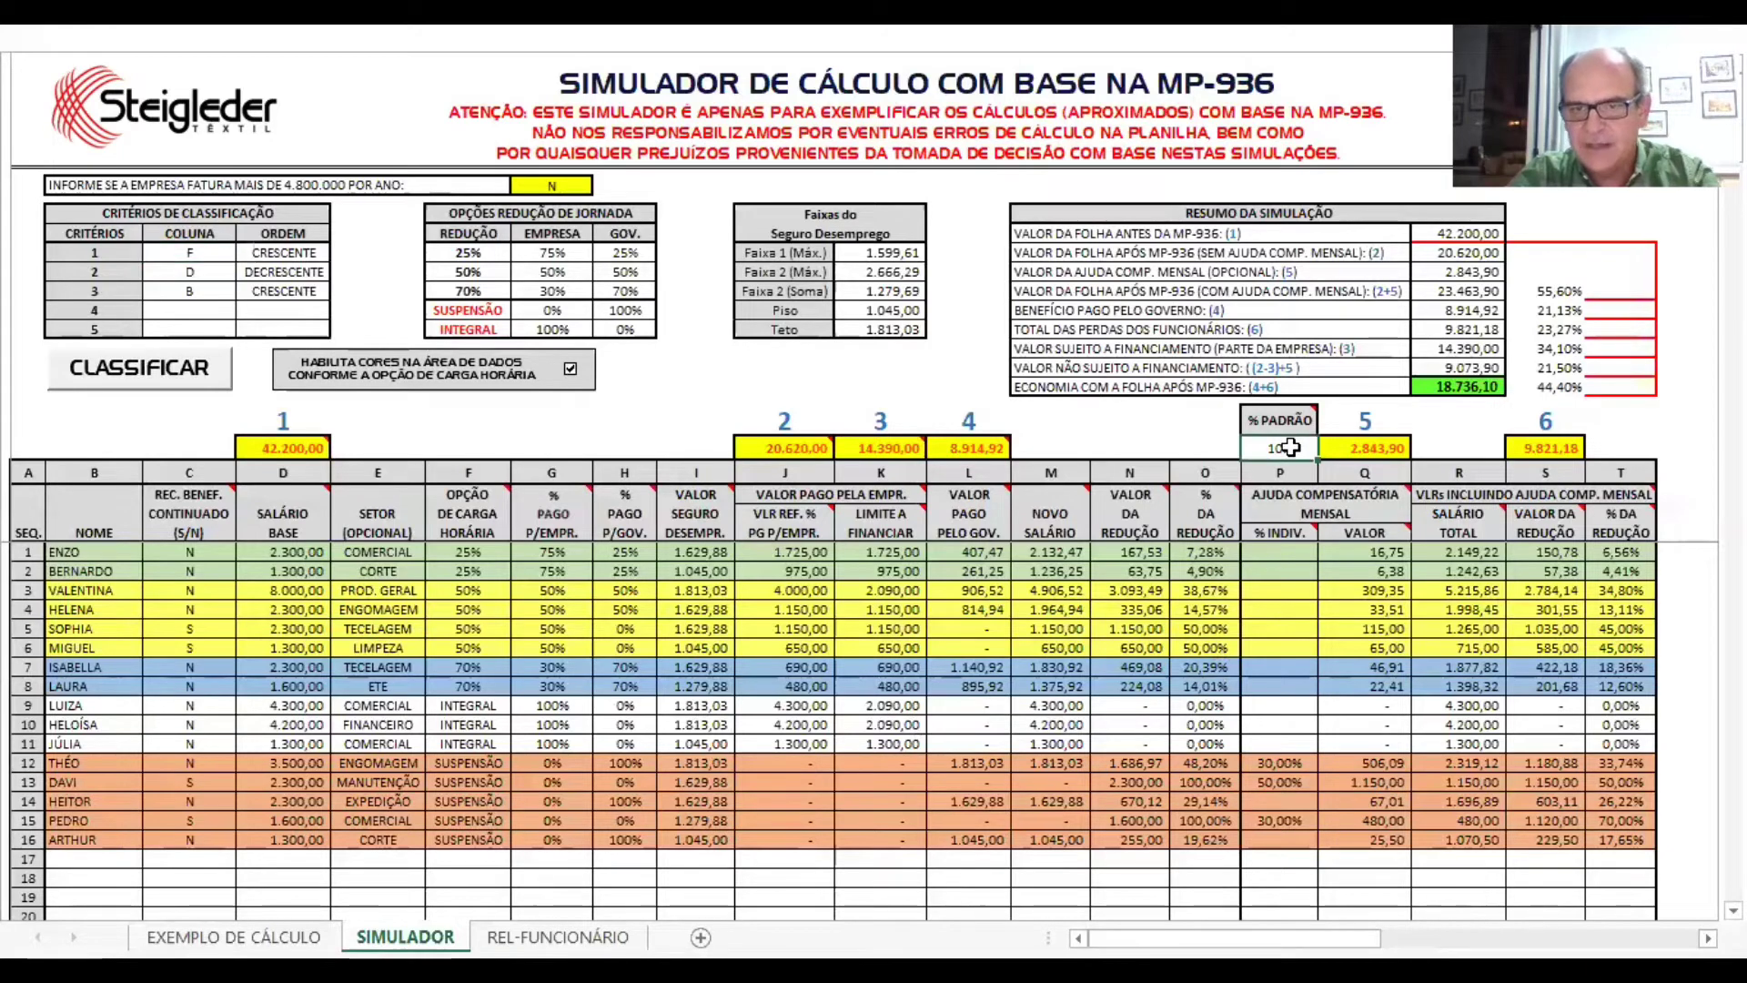
{"action": "type", "text": "0"}
{"action": "key", "text": "Return"}
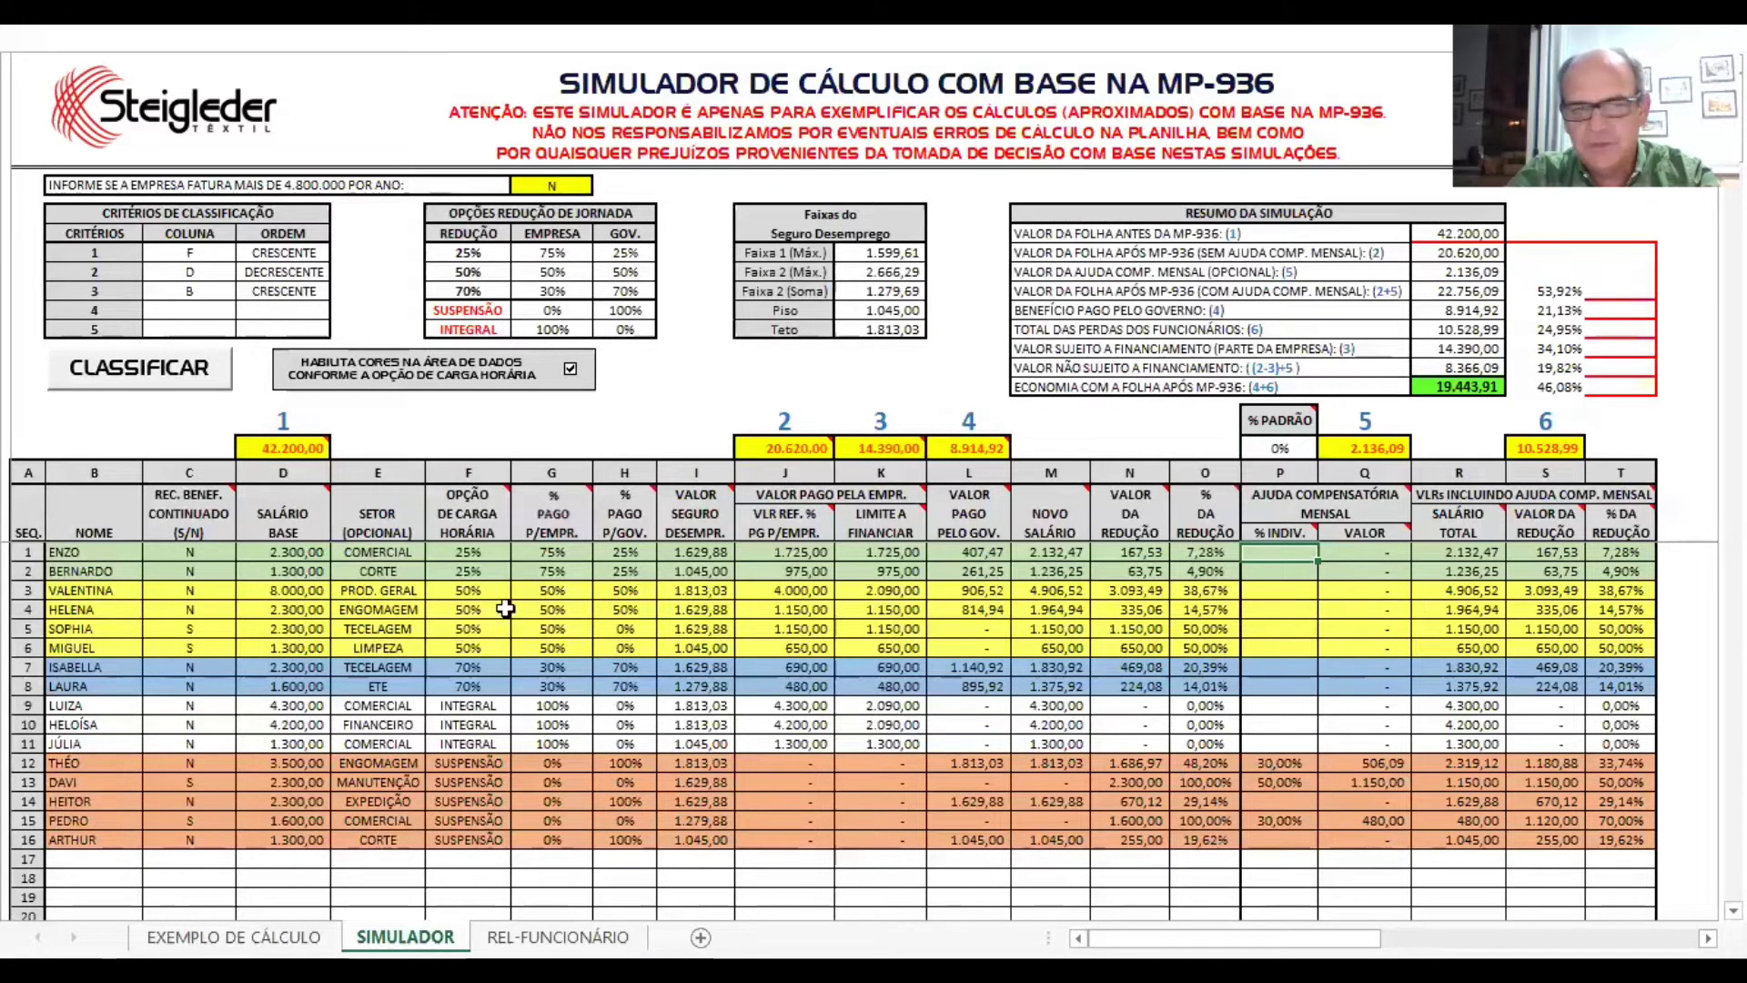
- Fill the REL-FUNCIONÁRIO report for the employee with SEQ. 3
{"action": "left_click", "coordinate": [557, 936]}
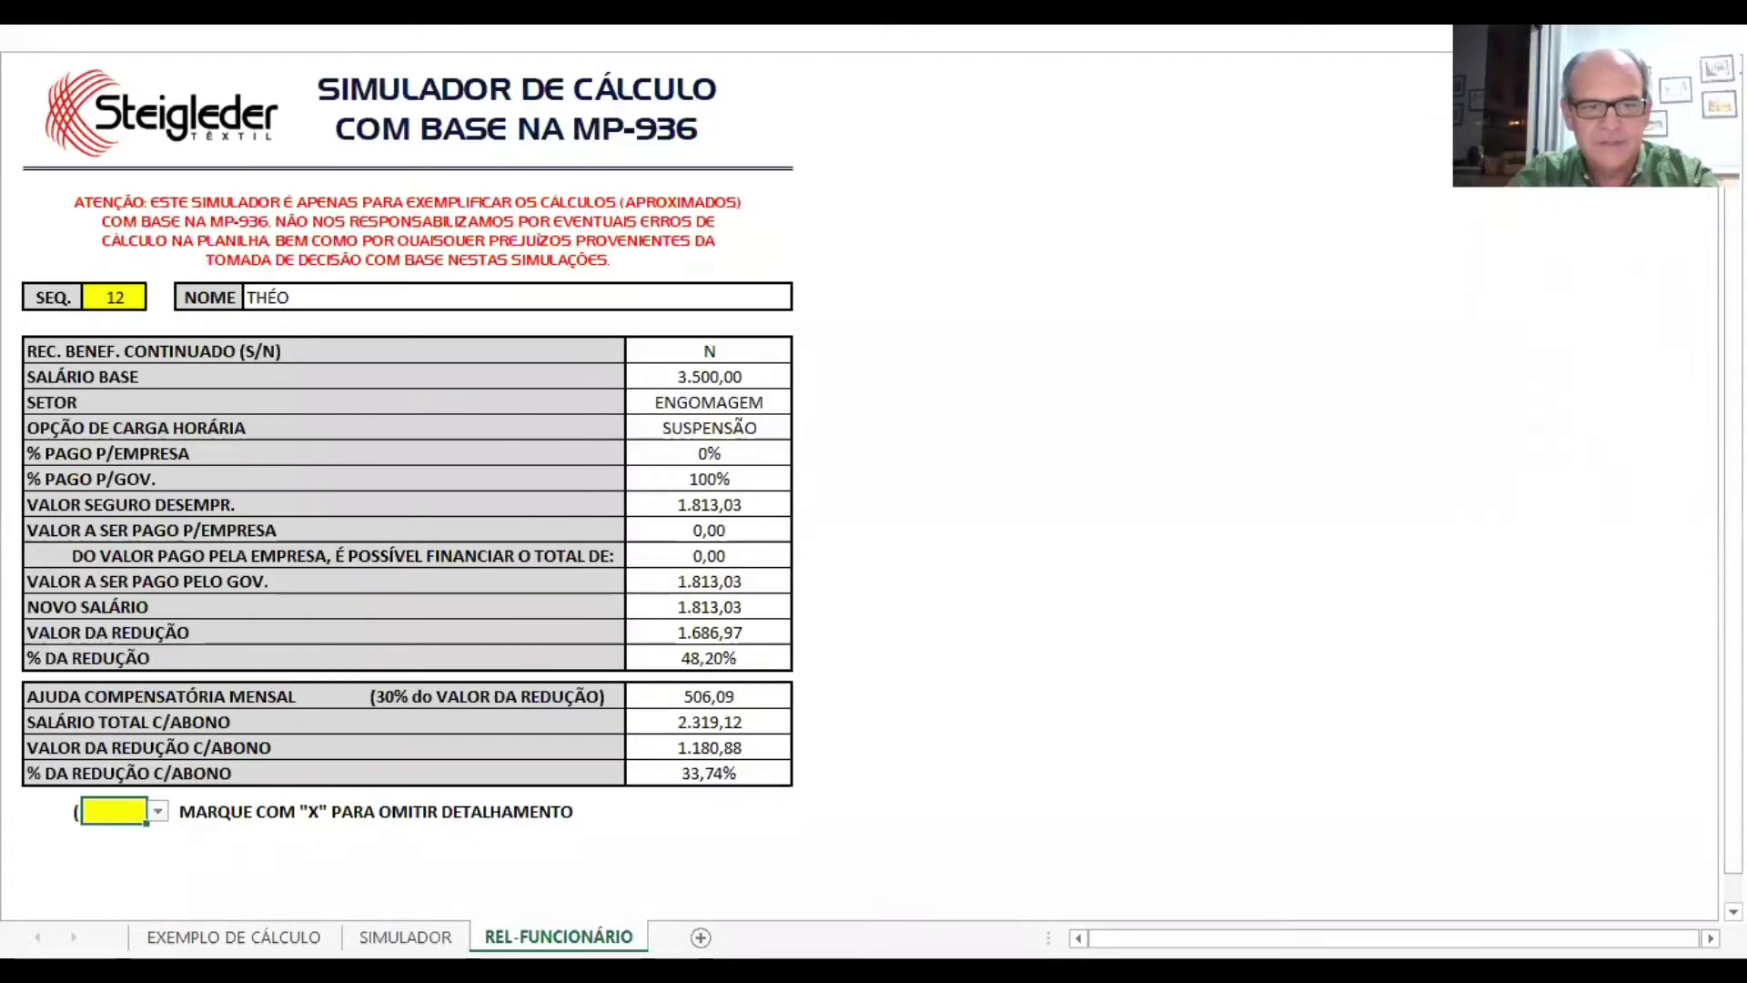
{"action": "left_click", "coordinate": [121, 300]}
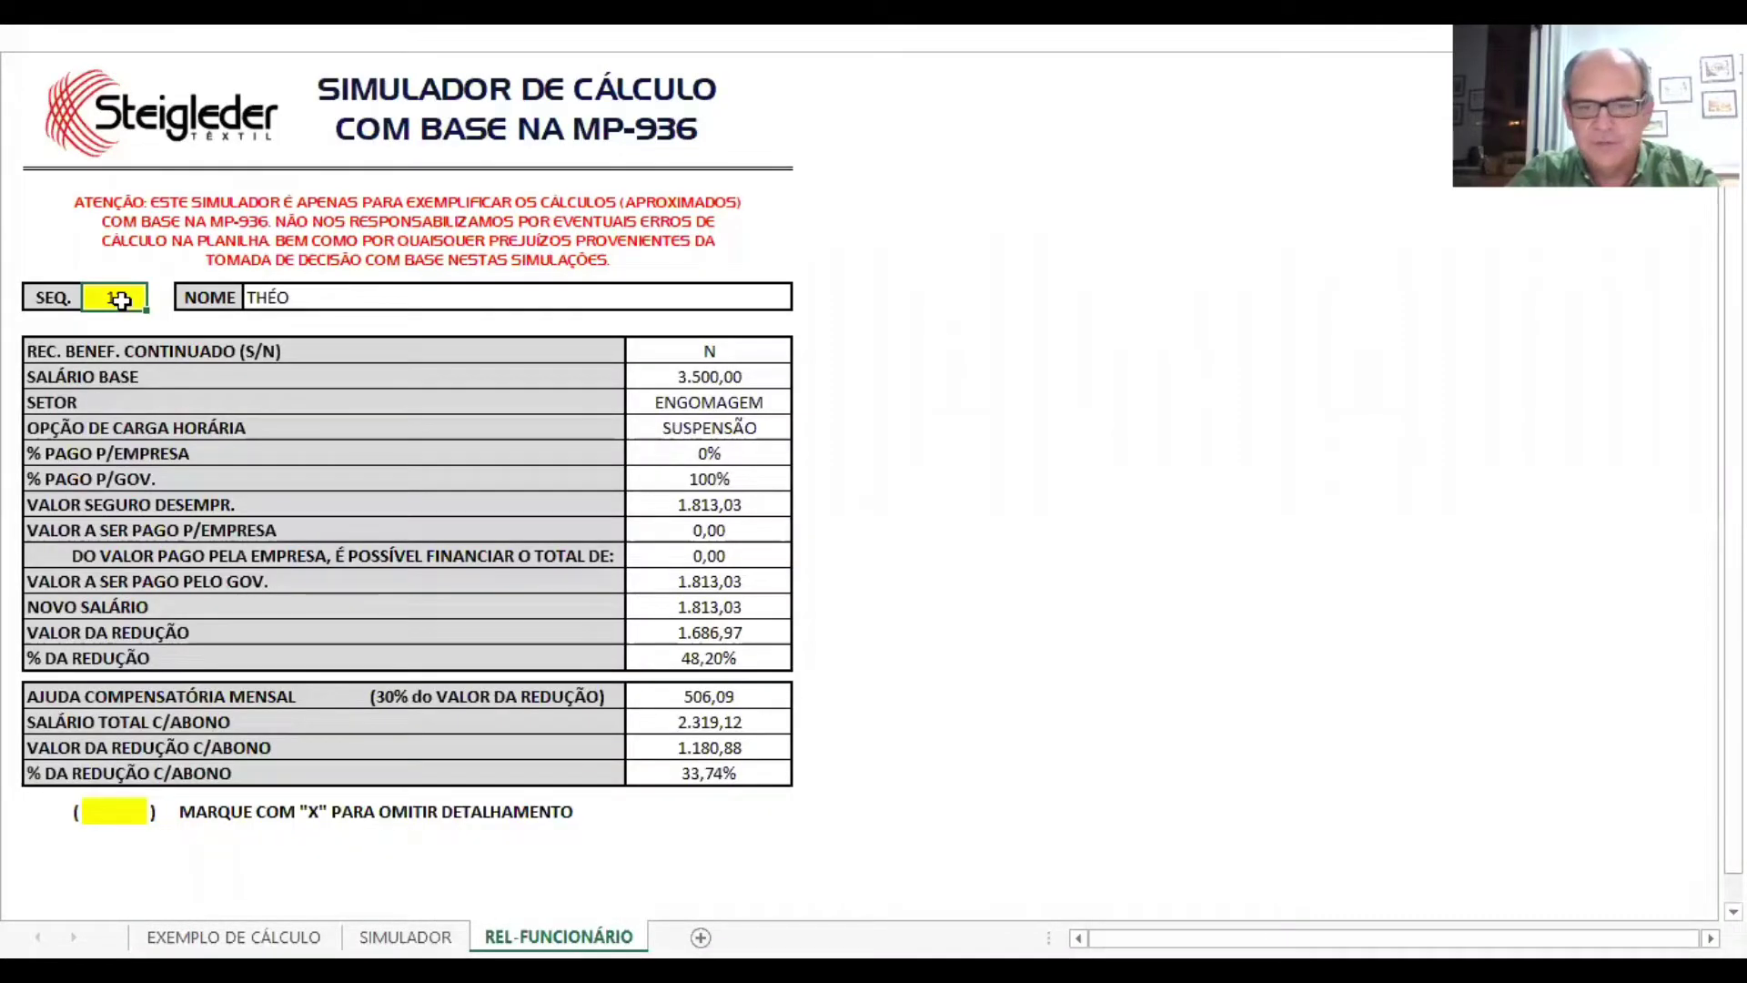
{"action": "type", "text": "3"}
{"action": "key", "text": "Return"}
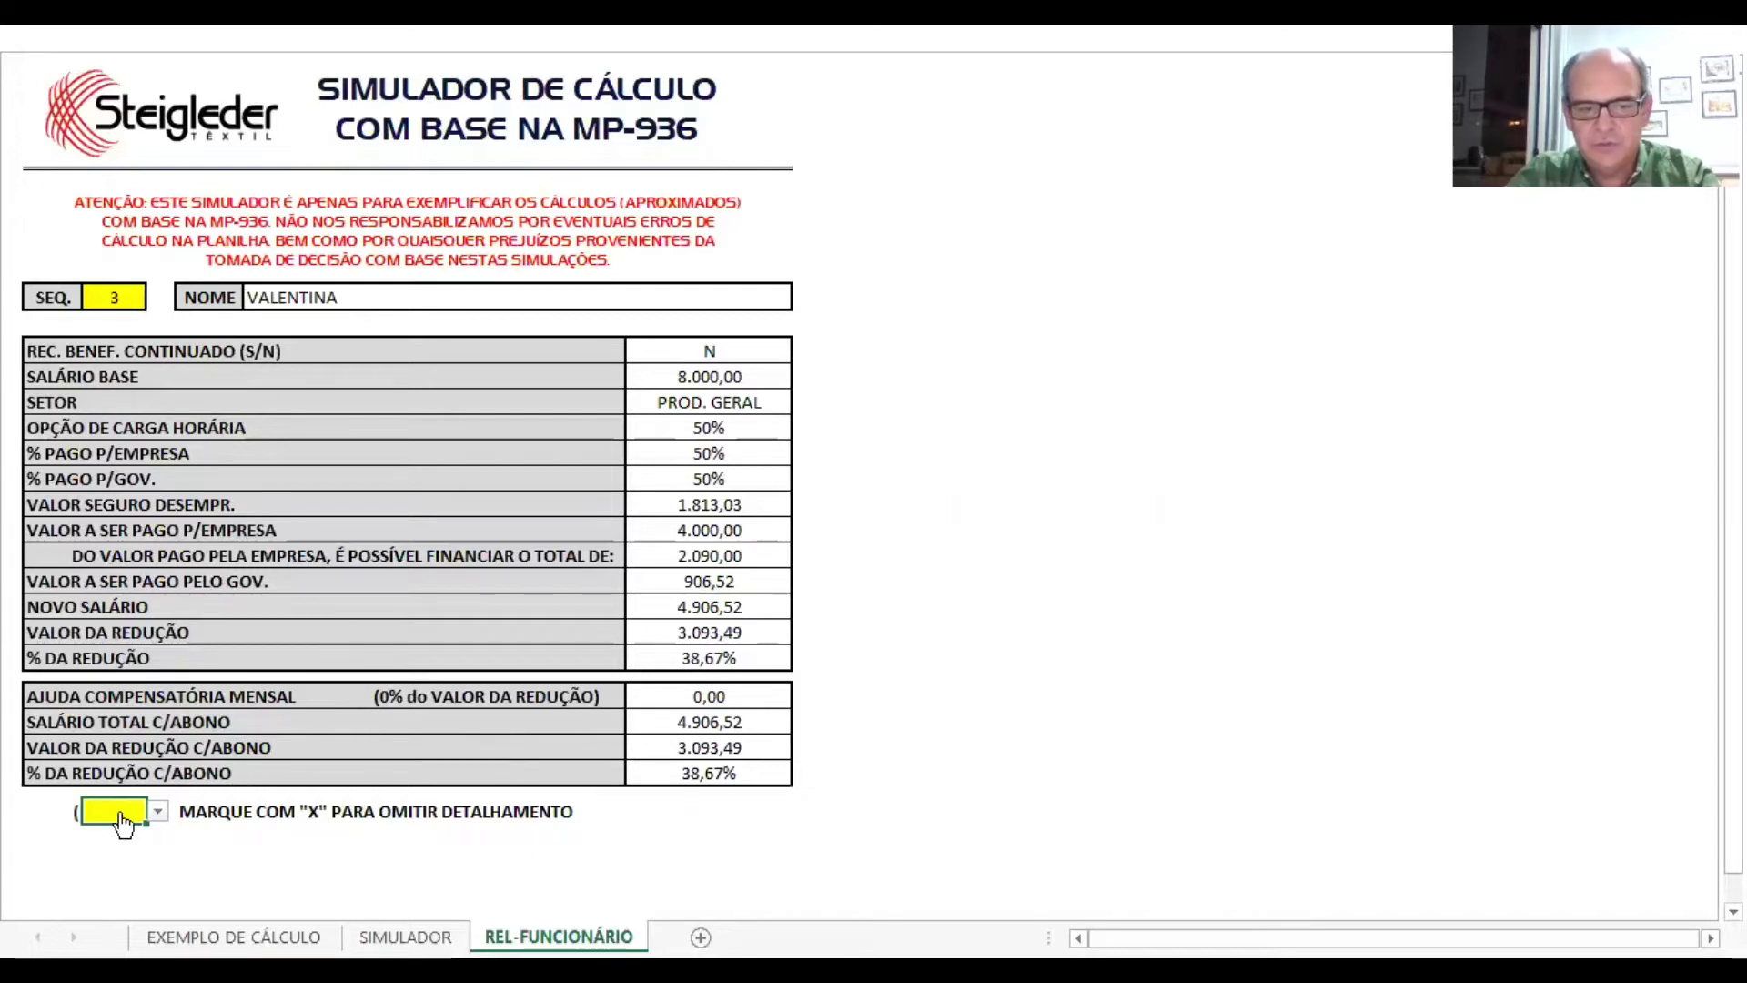
- Mark the report with X to omit the compensatory aid detail, and clear the mark again
{"action": "type", "text": "X"}
{"action": "key", "text": "Return"}
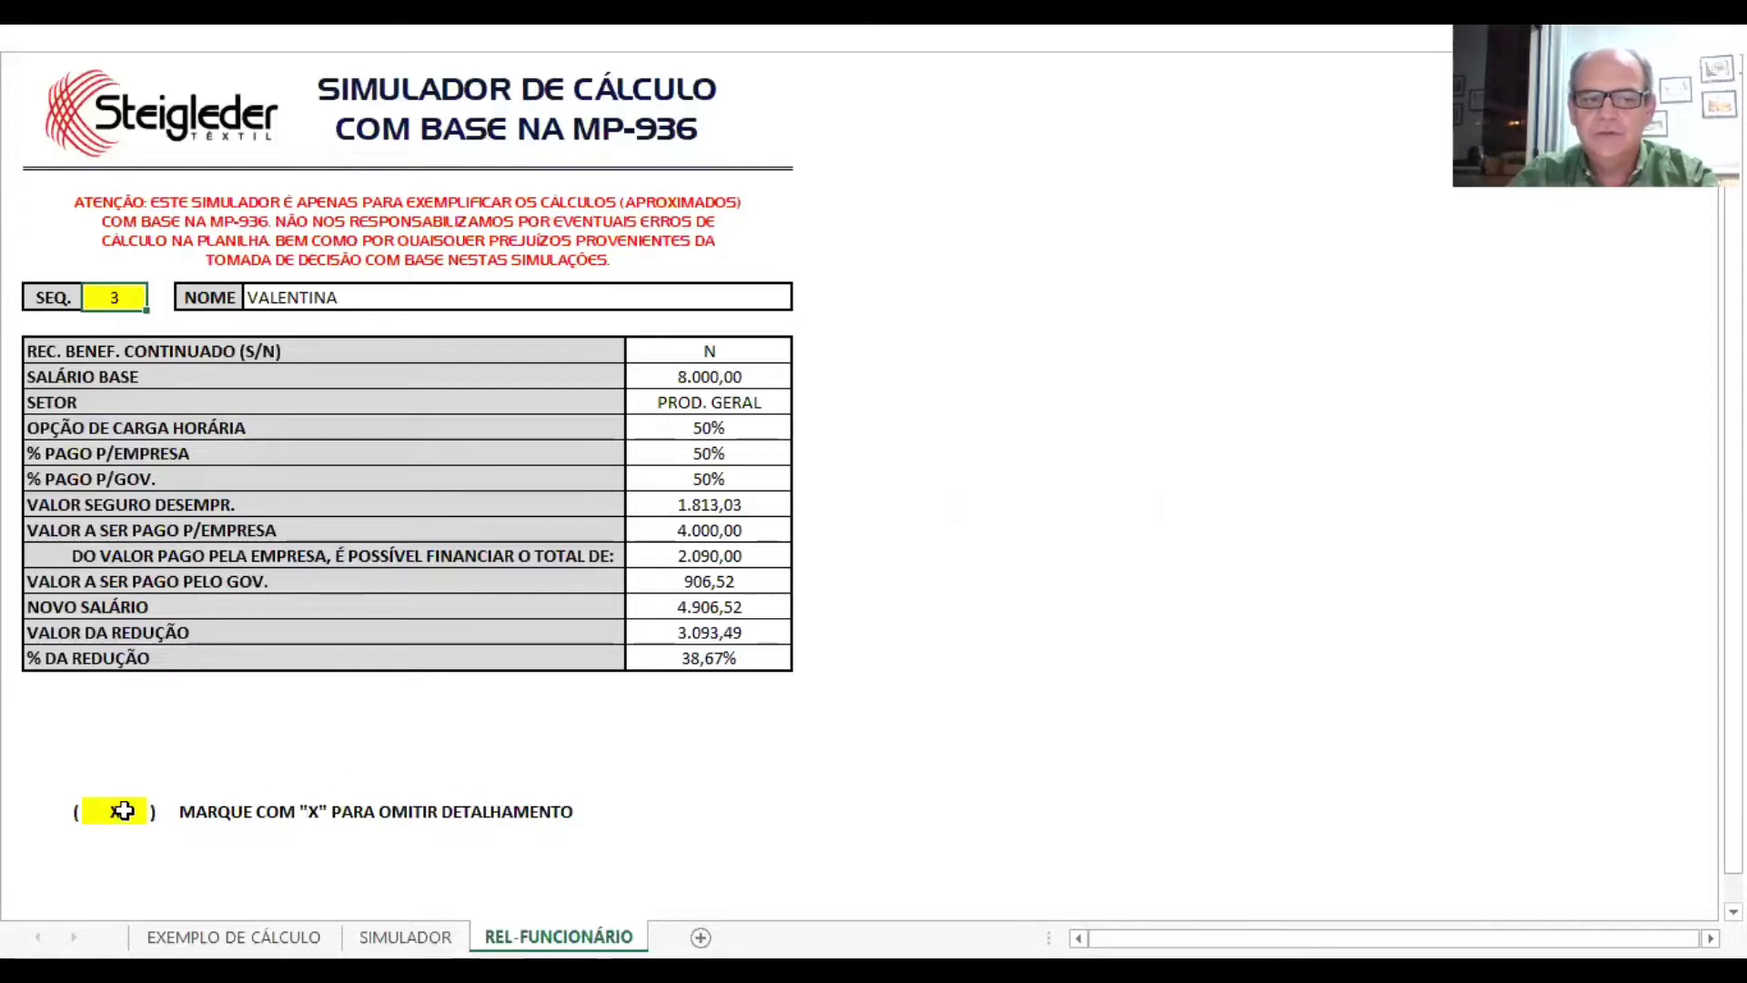
{"action": "left_click", "coordinate": [125, 811]}
{"action": "key", "text": "Delete"}
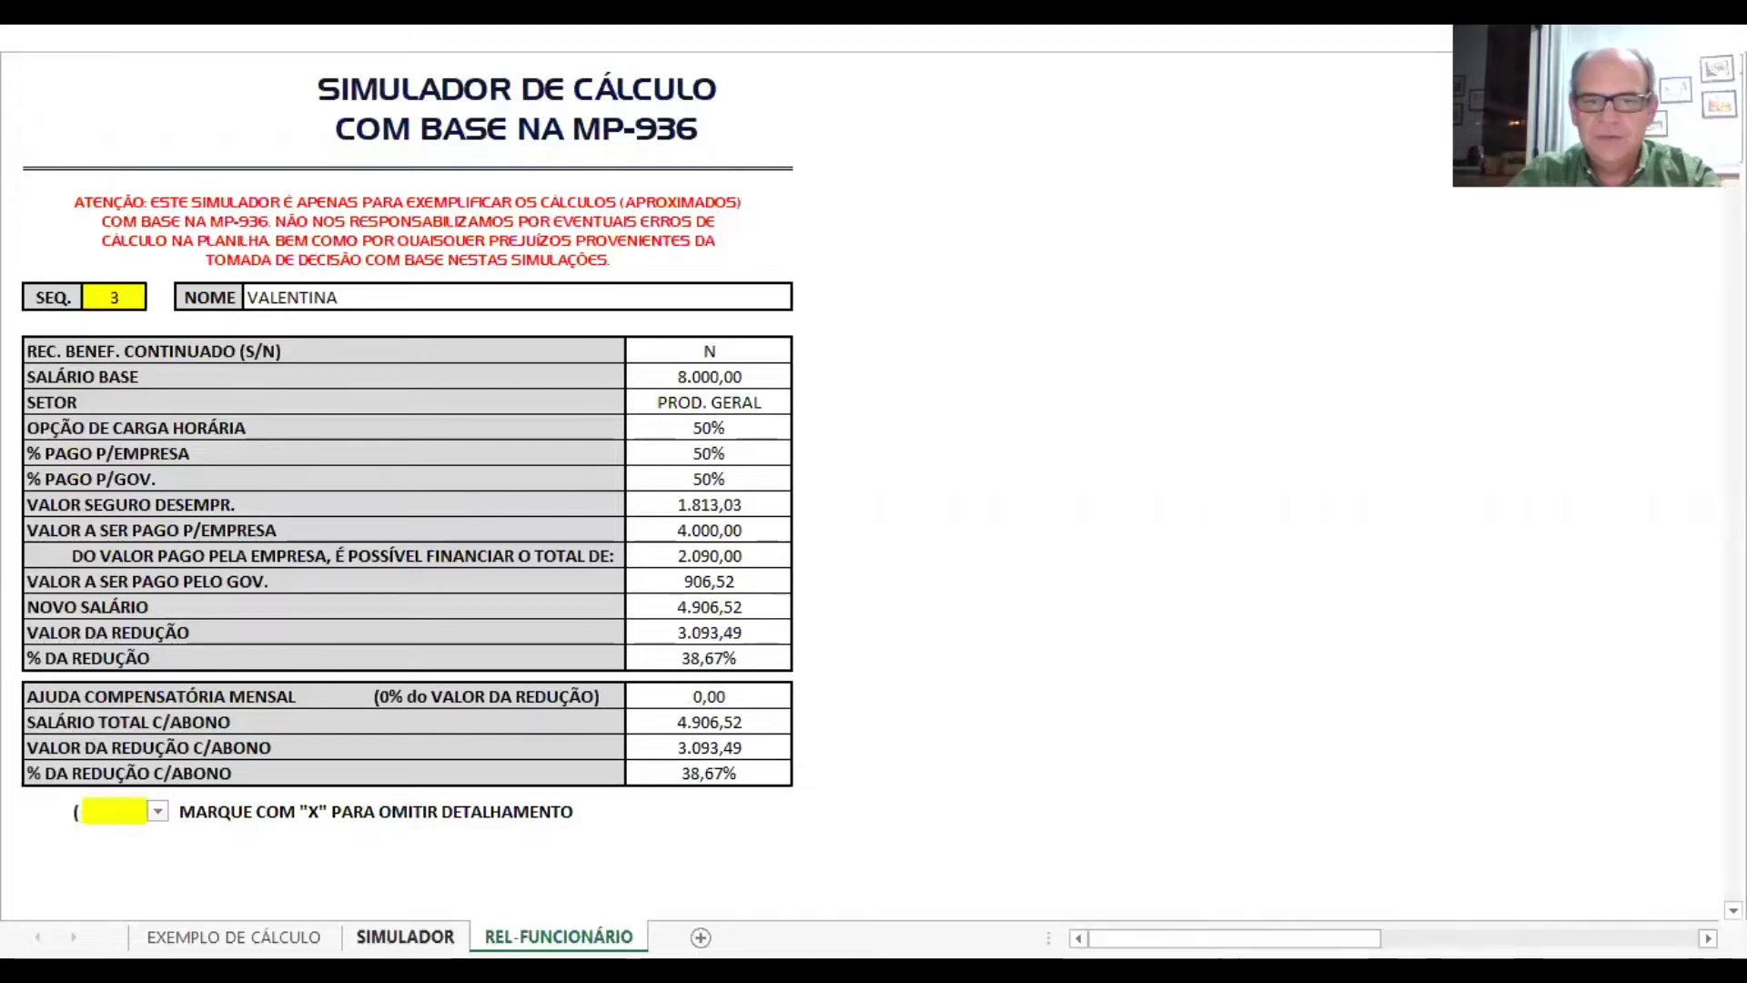
- Return to the SIMULADOR sheet and set the default compensatory aid percentage back to 10%
{"action": "left_click", "coordinate": [405, 937]}
{"action": "left_click", "coordinate": [1268, 445]}
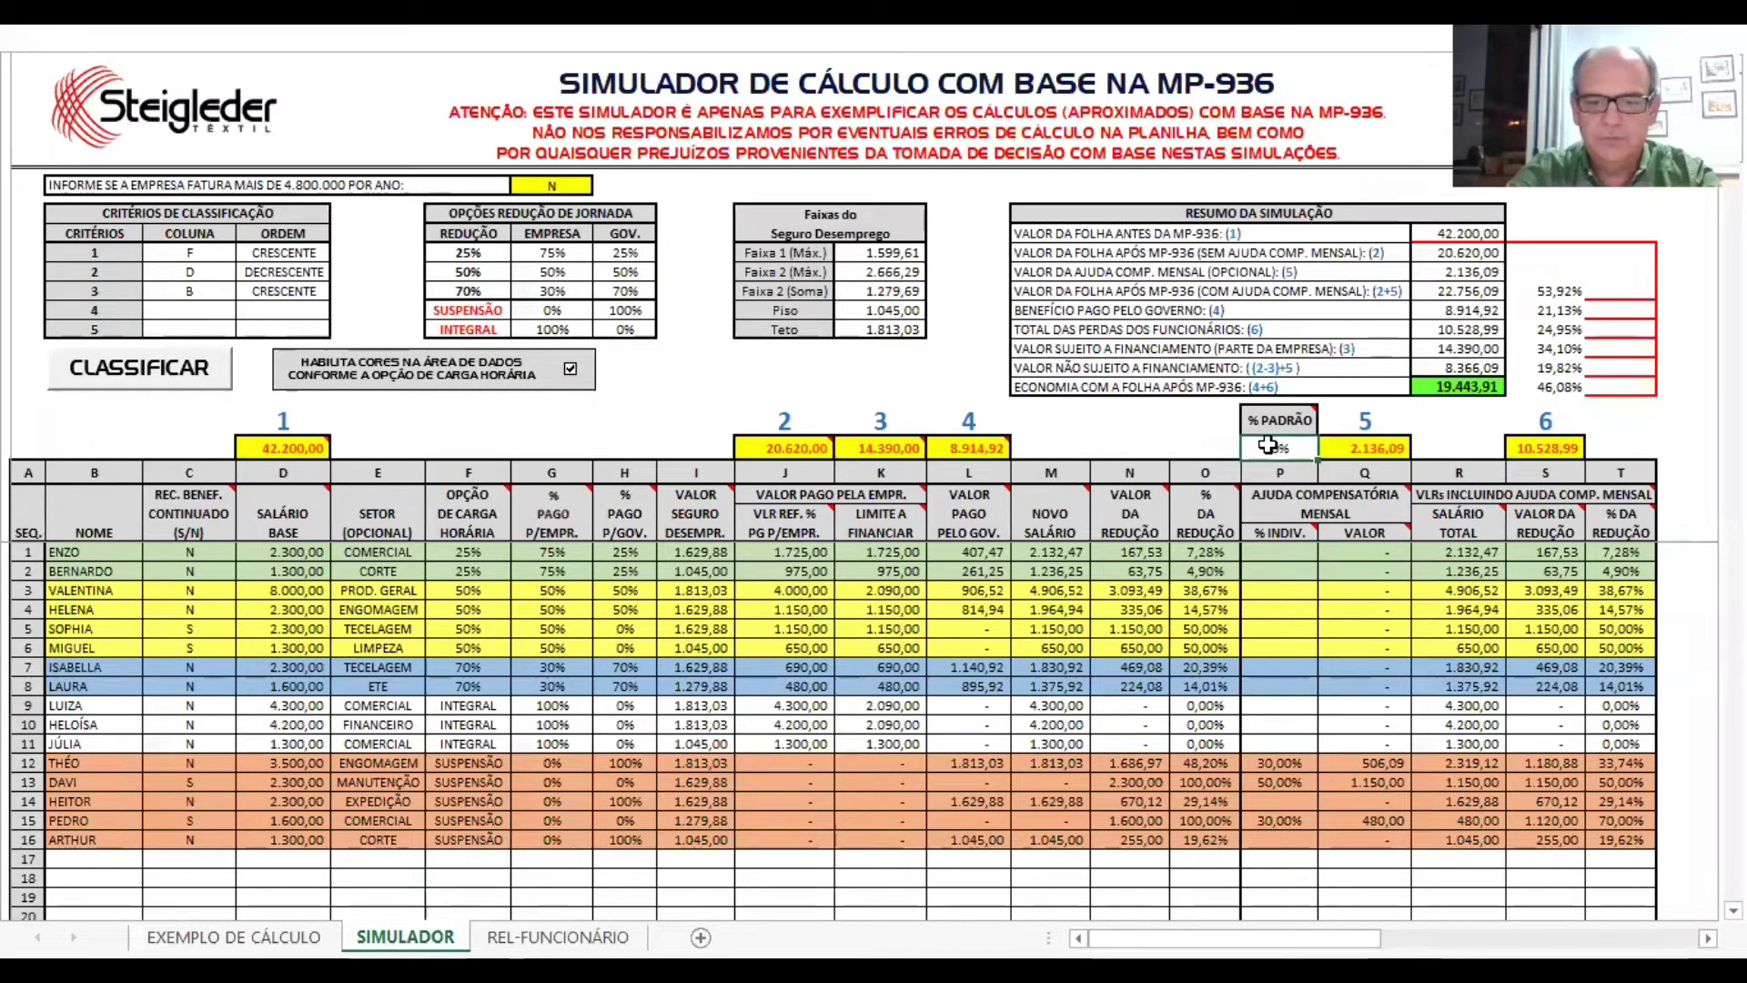
{"action": "type", "text": "10"}
{"action": "key", "text": "Return"}
{"action": "key", "text": "Return"}
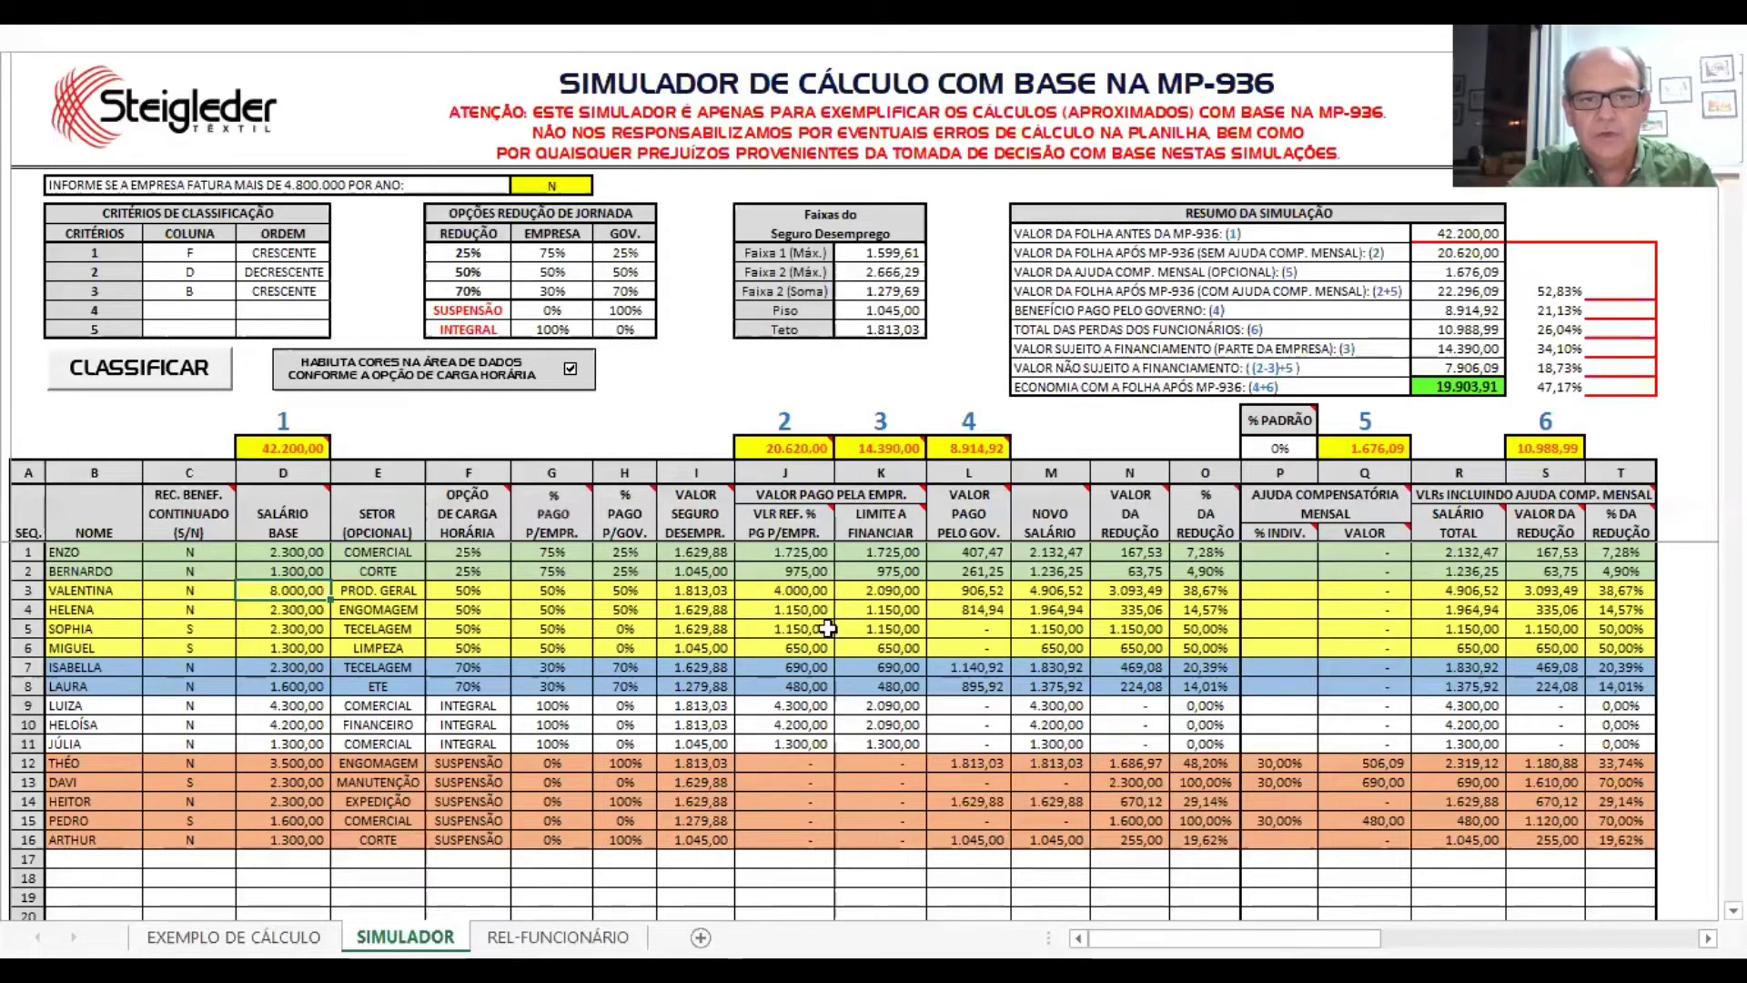
- Switch the row 3 employee's REC. BENEF. CONTINUADO flag to S, and restore it to N
{"action": "left_click", "coordinate": [206, 586]}
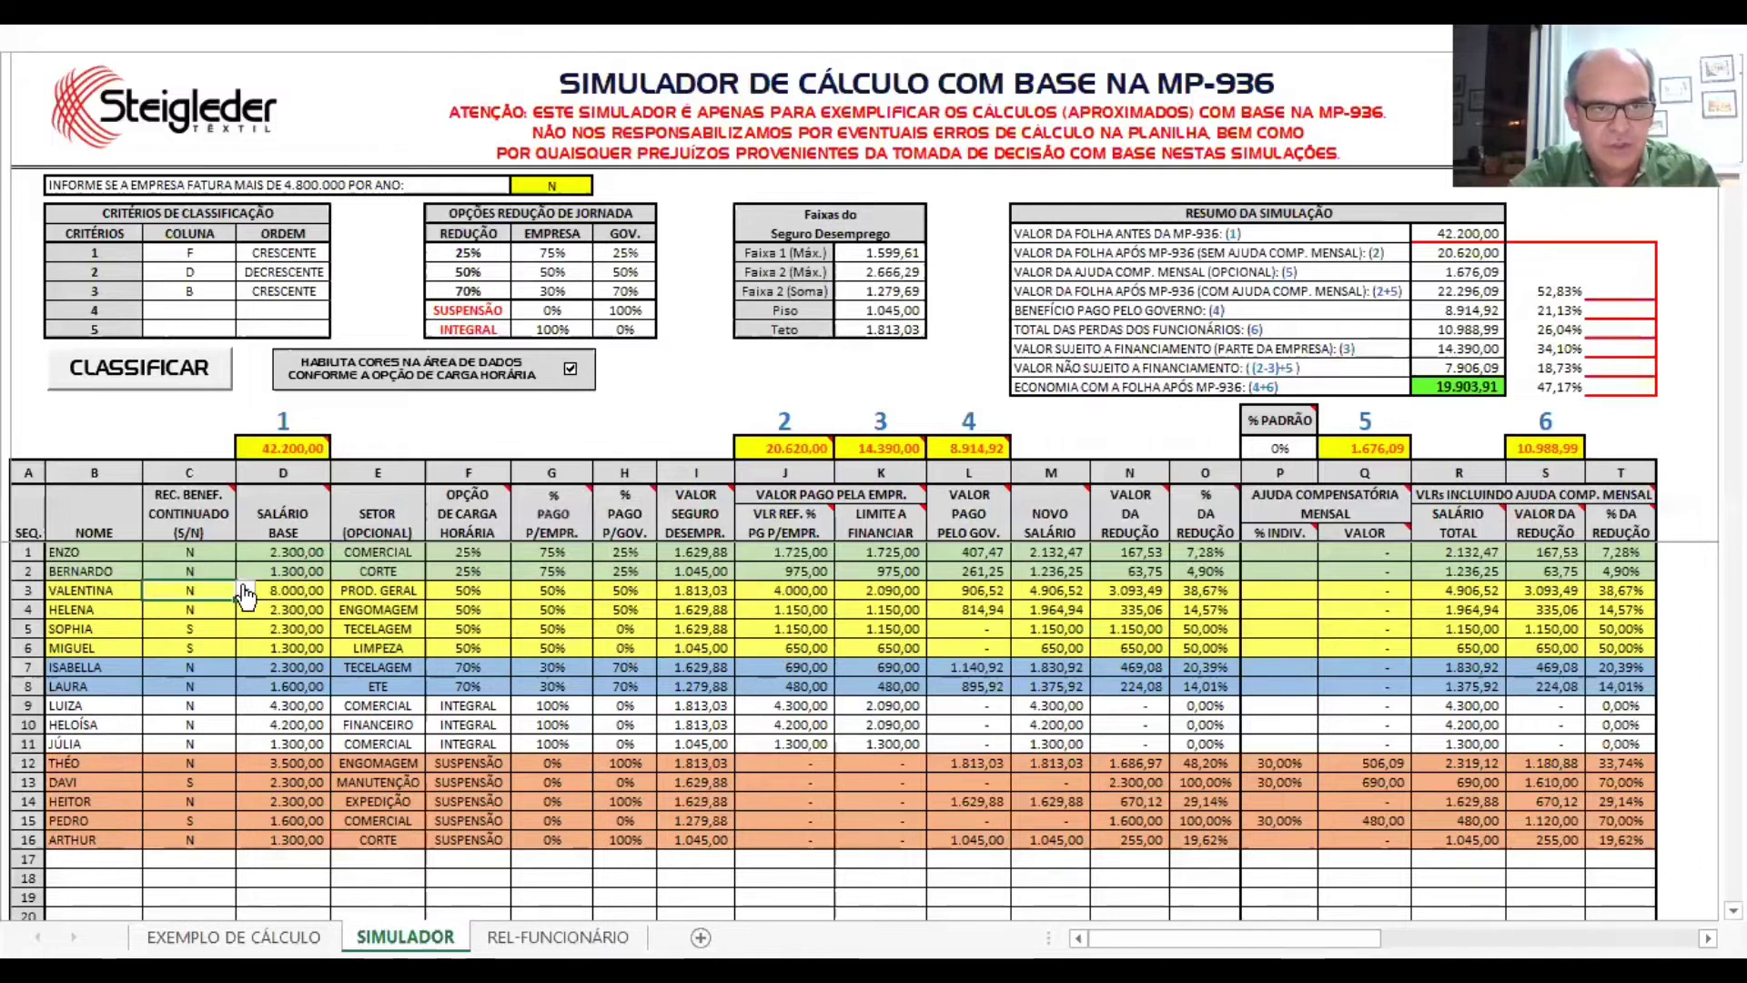
{"action": "left_click", "coordinate": [247, 591]}
{"action": "left_click", "coordinate": [202, 615]}
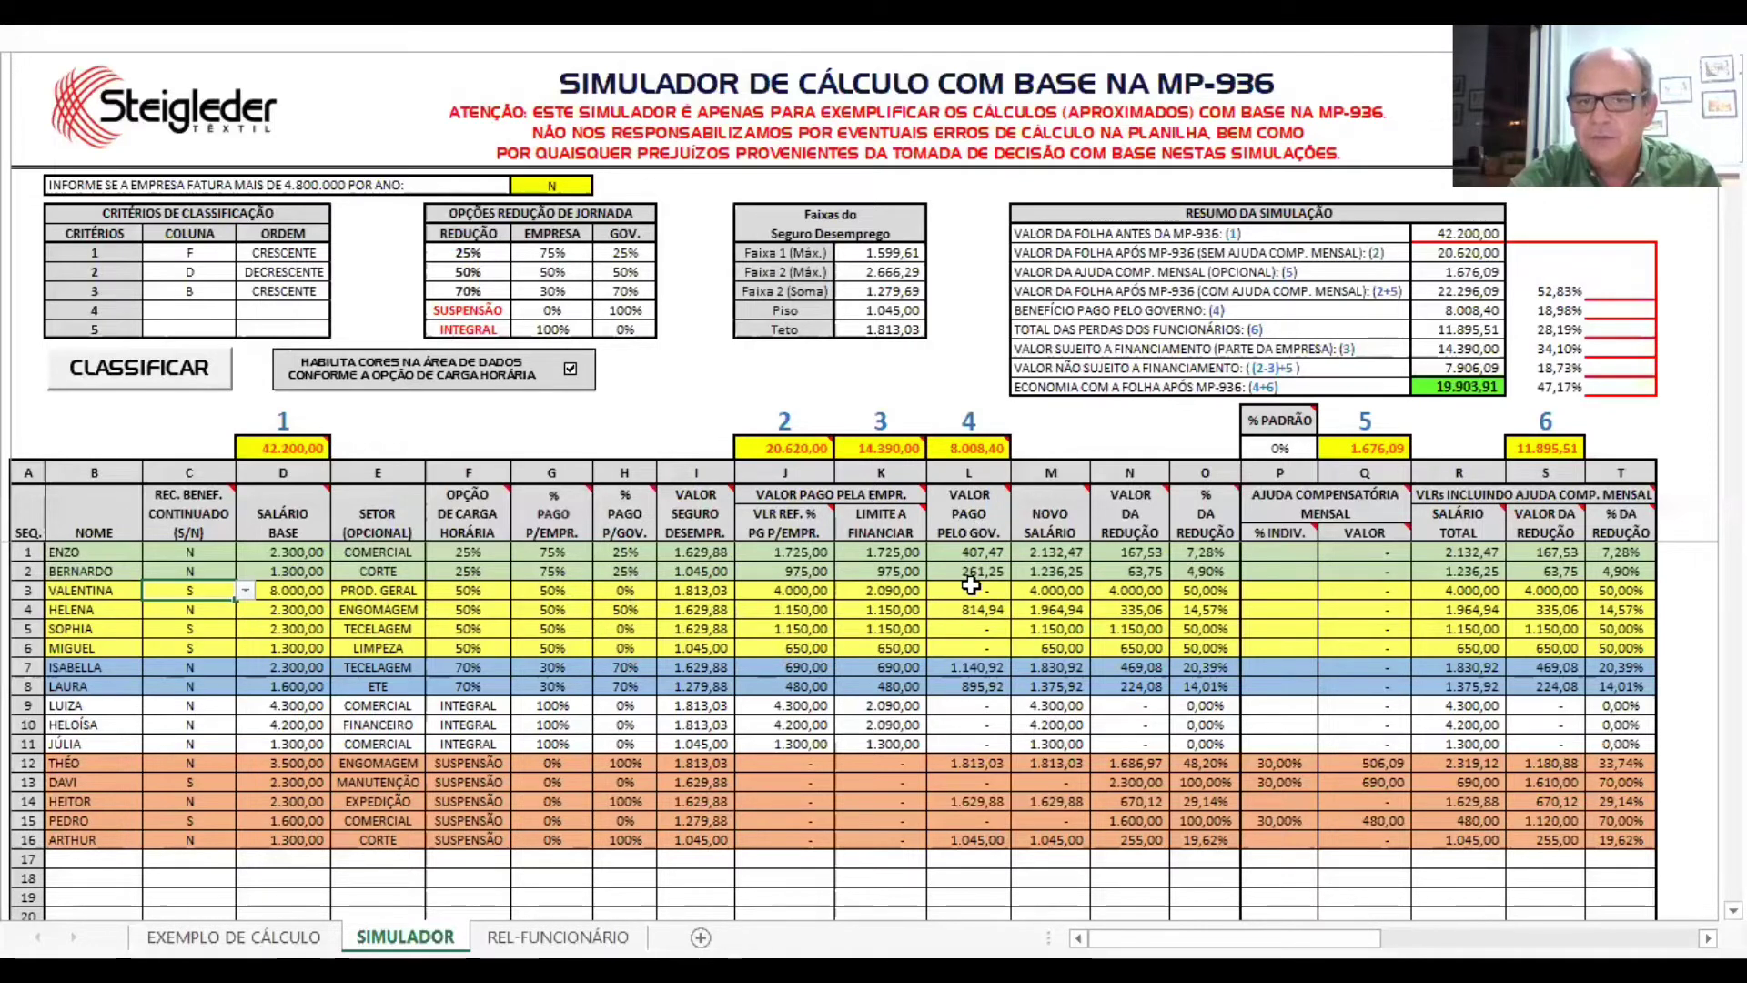
{"action": "left_click", "coordinate": [246, 590]}
{"action": "left_click", "coordinate": [218, 620]}
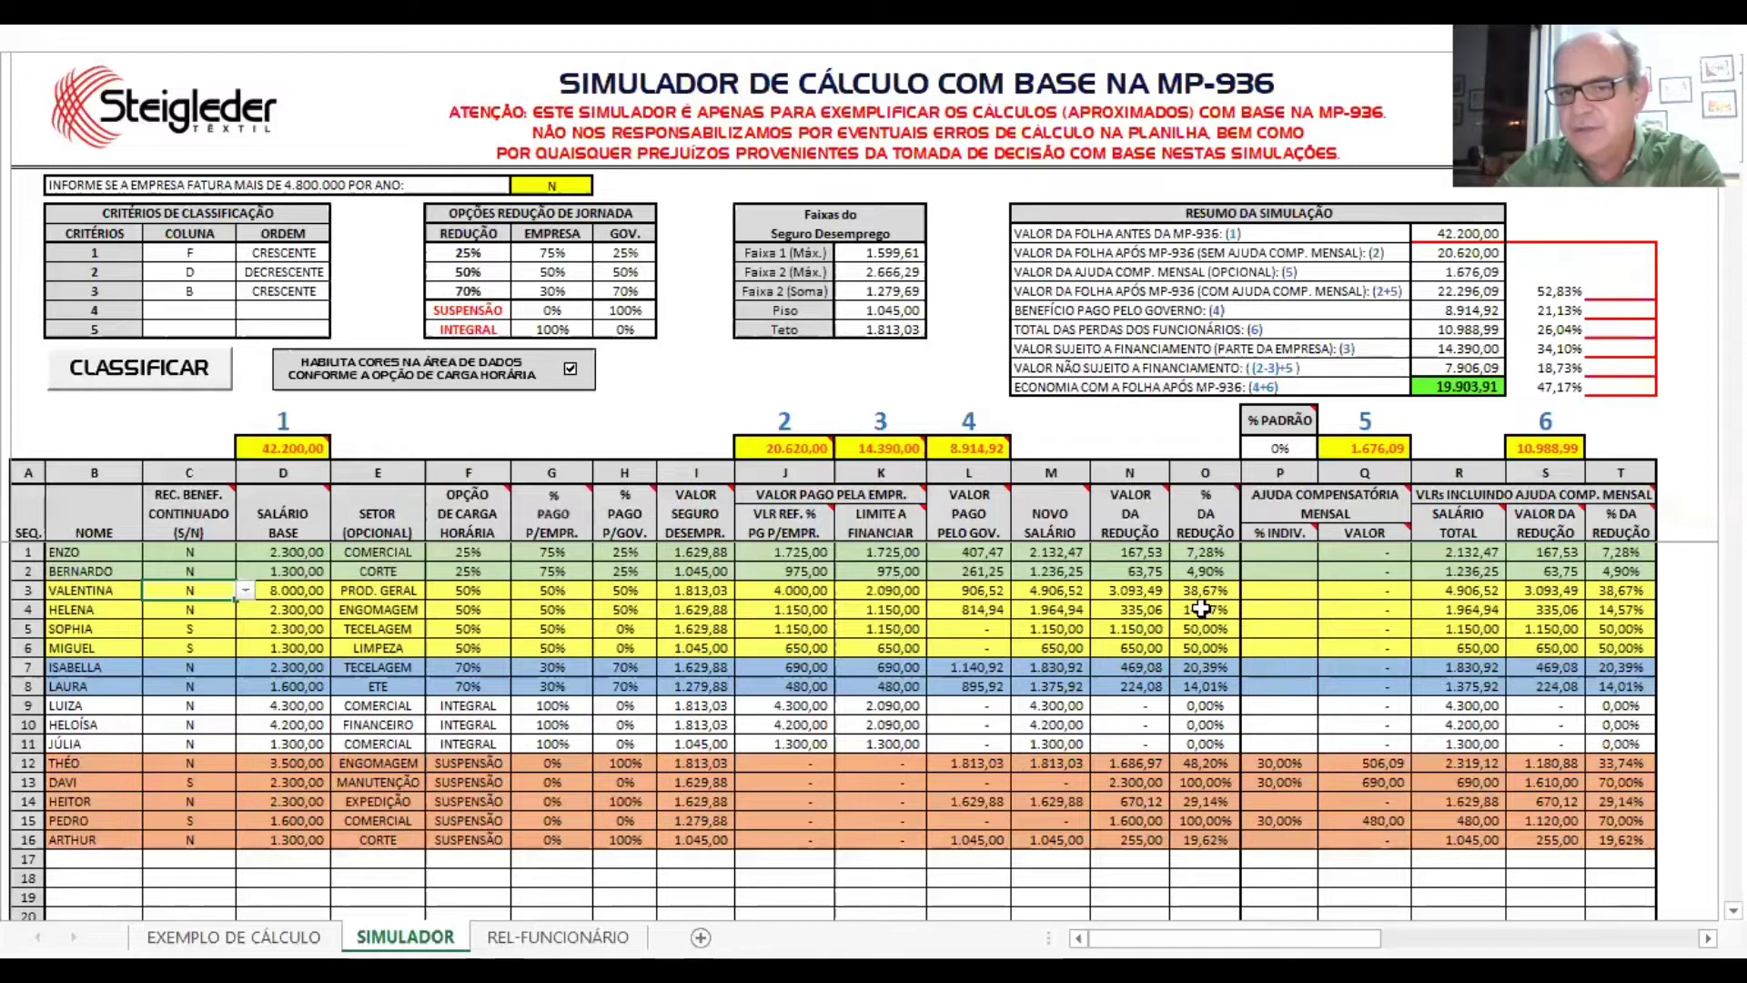
- Set % PADRÃO to 10% and clear the individual aid percentage (% INDIV.) of the employee in row 12
{"action": "left_click", "coordinate": [1310, 449]}
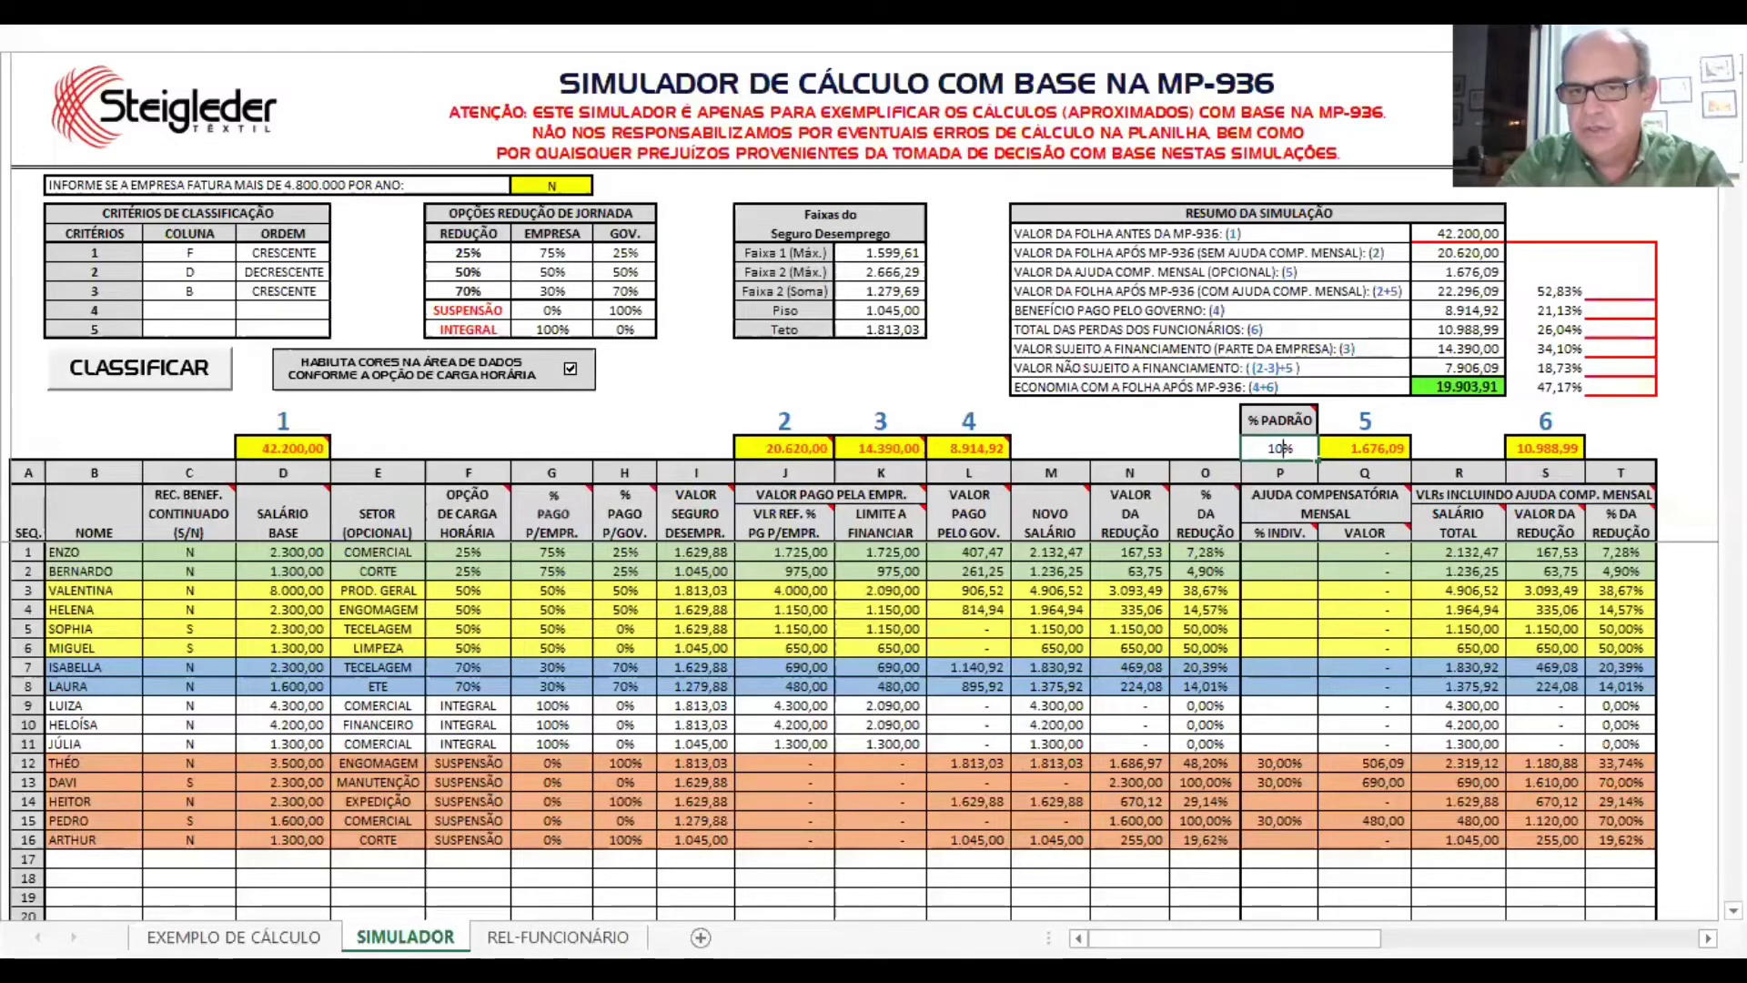
{"action": "key", "text": "Return"}
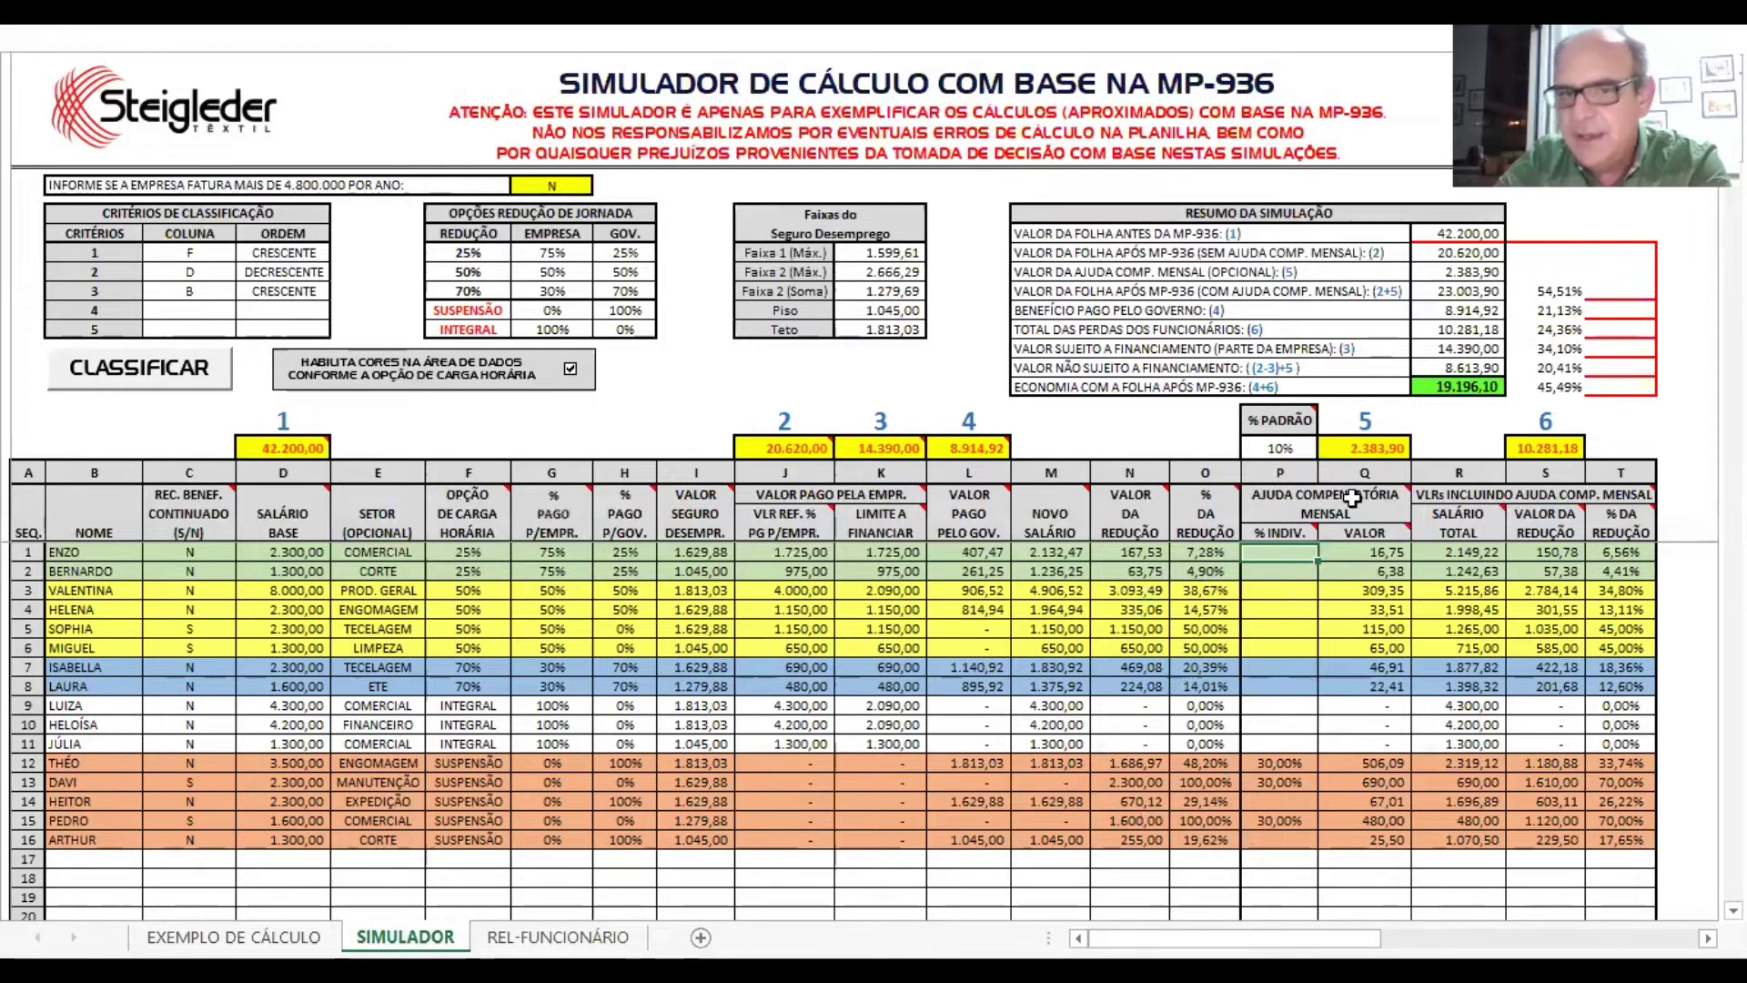
{"action": "left_click", "coordinate": [1289, 763]}
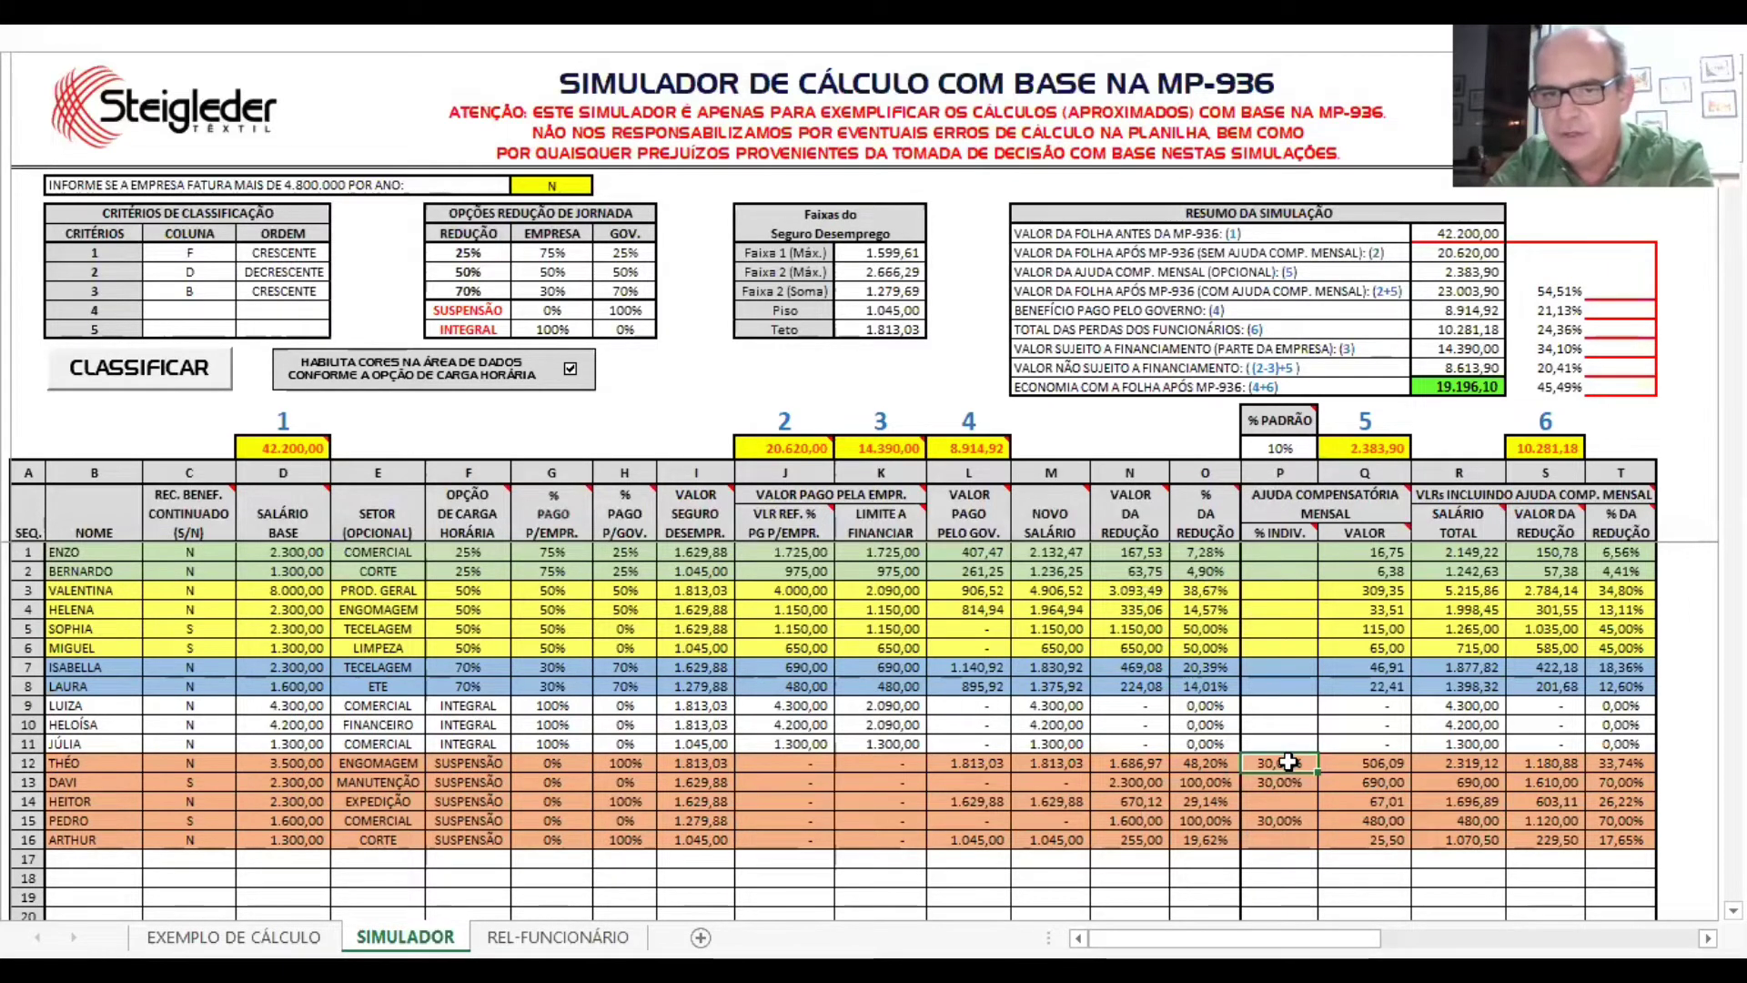
{"action": "key", "text": "Delete"}
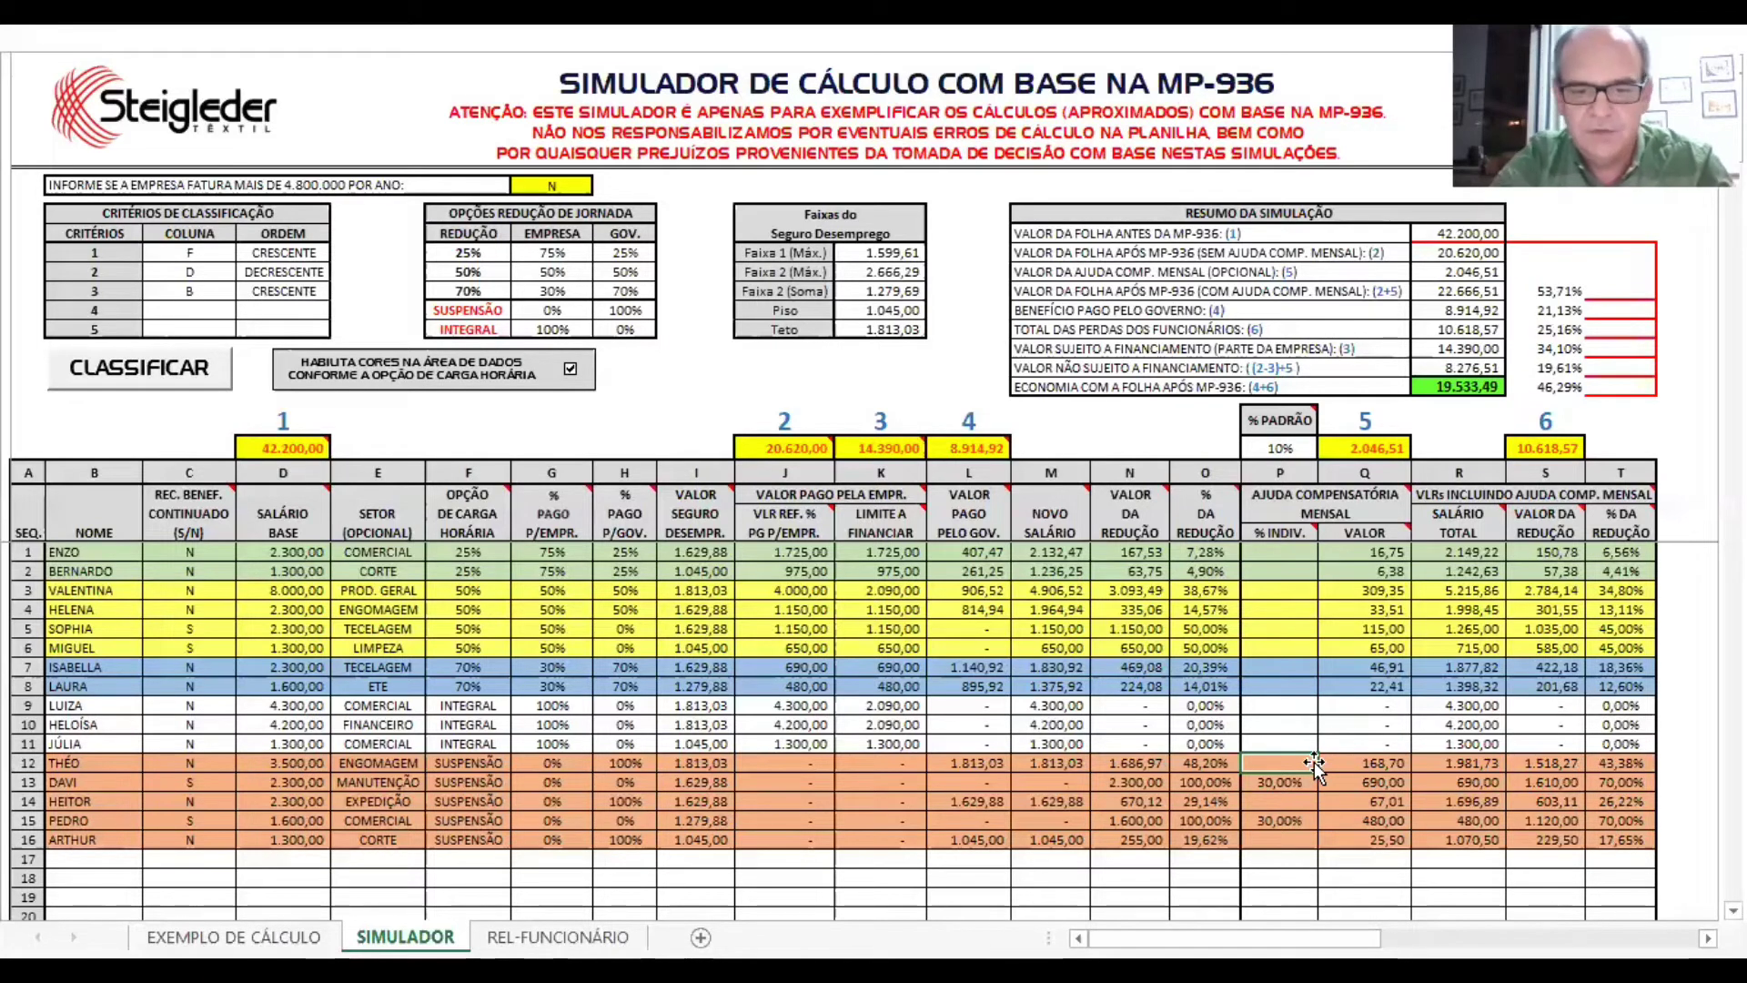
- Set the individual compensatory aid percentage to 30% for the row 12 employee and 50% for the row 13 employee
{"action": "type", "text": "30%"}
{"action": "key", "text": "Return"}
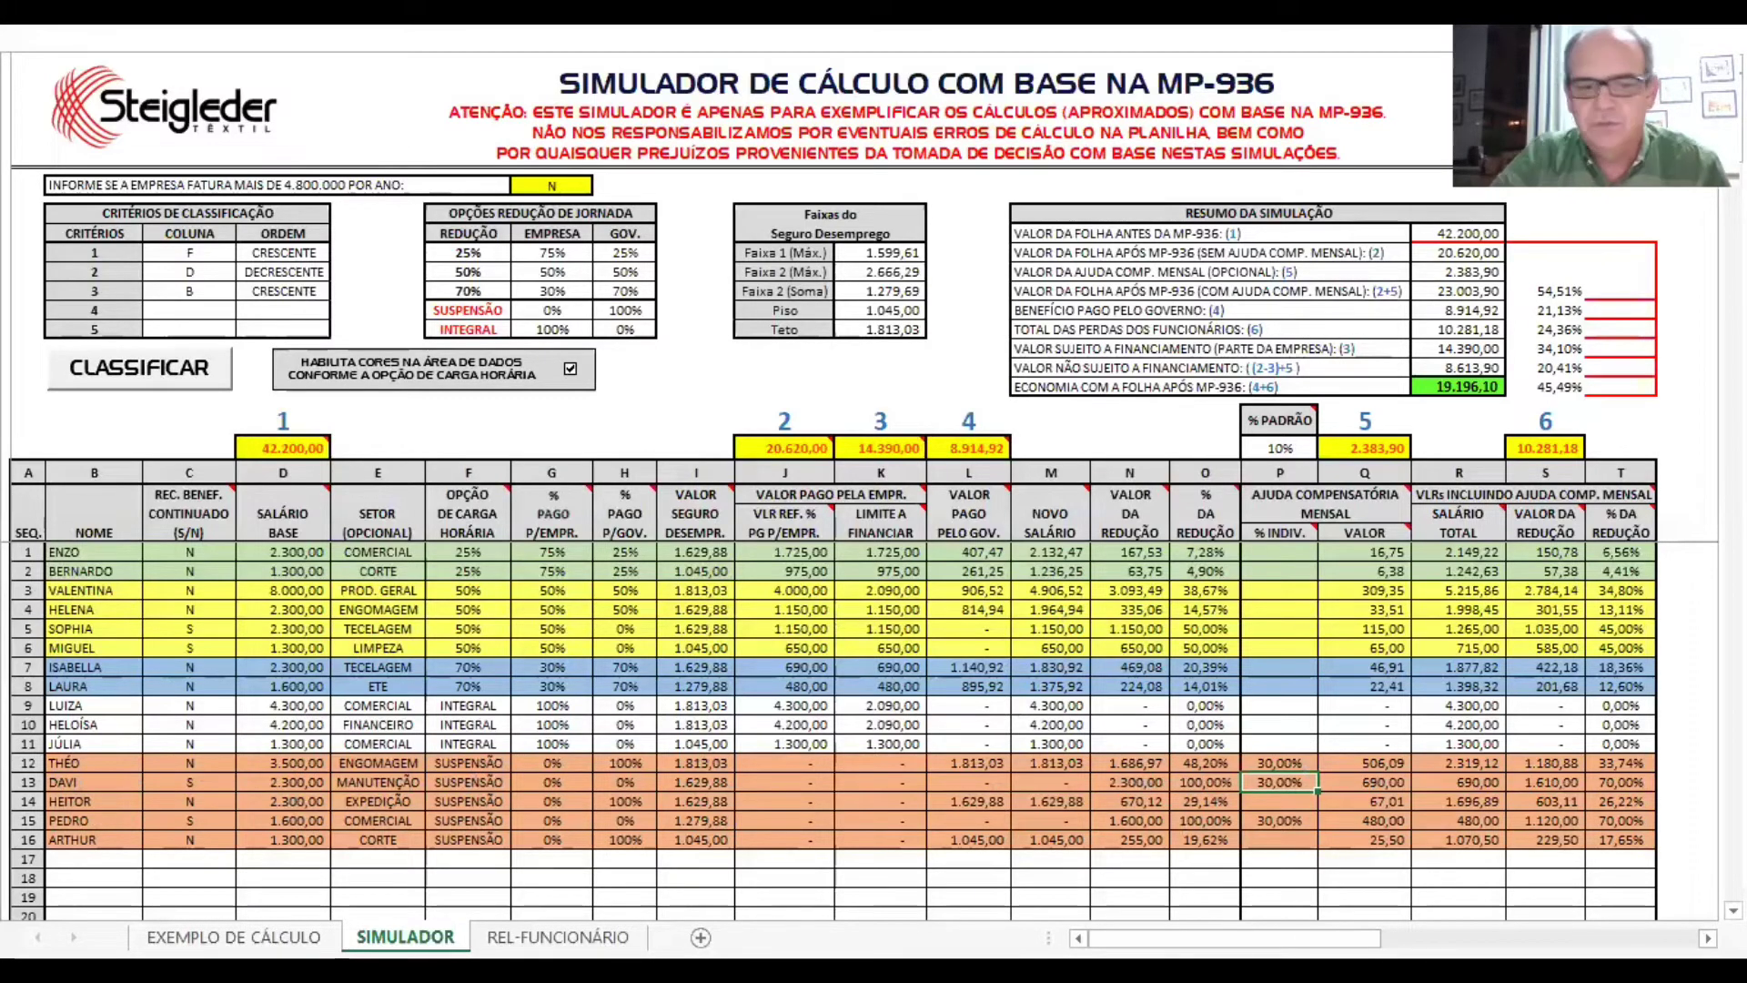
{"action": "type", "text": "50%"}
{"action": "key", "text": "Return"}
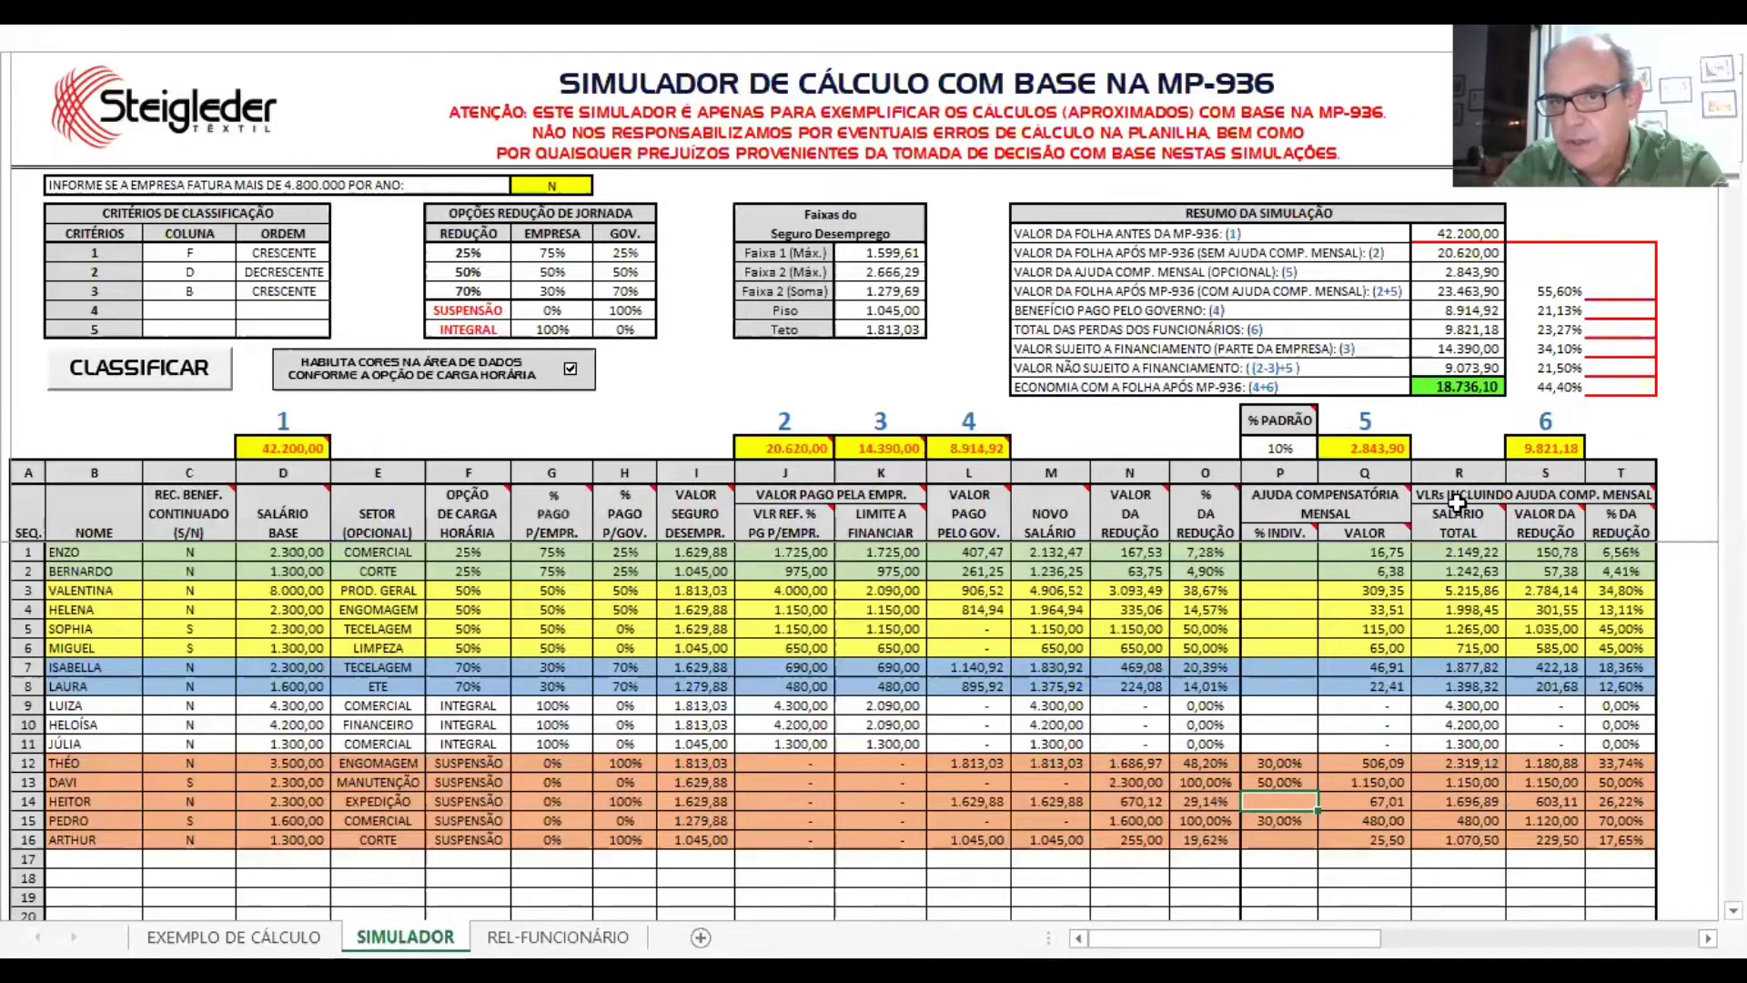
- Switch the row 3 employee's workload option to 25%, and restore it to 50%
{"action": "mouse_move", "coordinate": [1450, 502]}
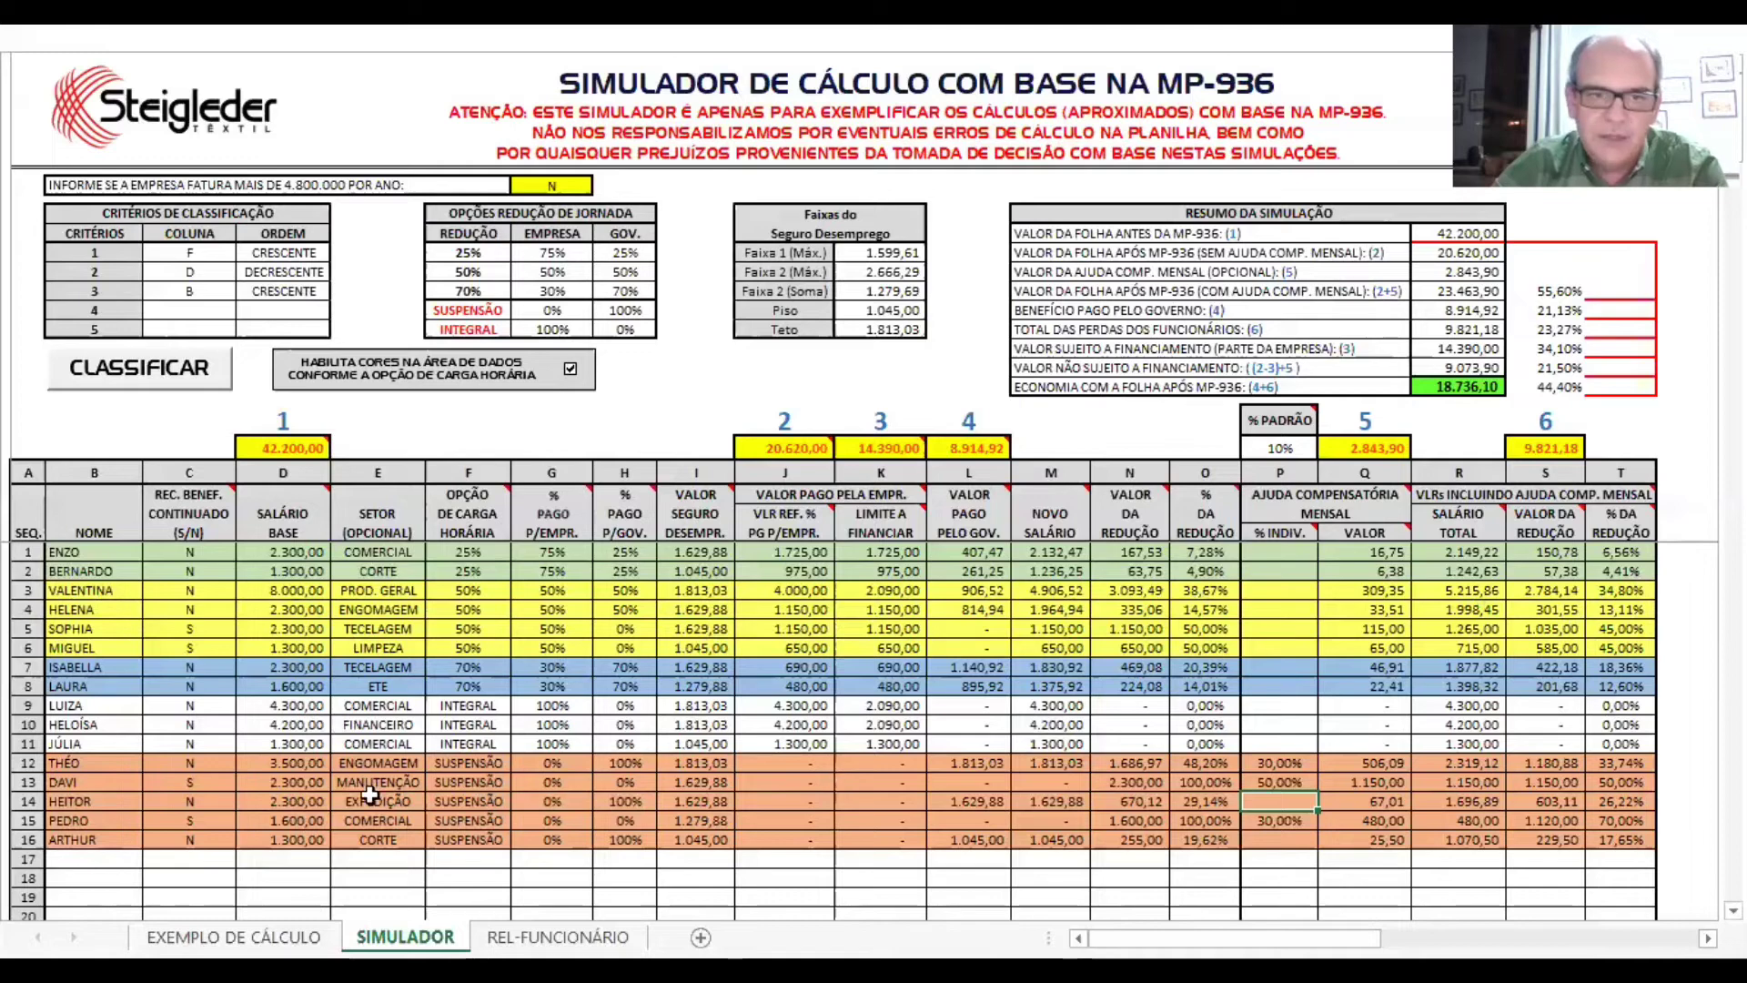
{"action": "left_click", "coordinate": [486, 589]}
{"action": "left_click", "coordinate": [519, 590]}
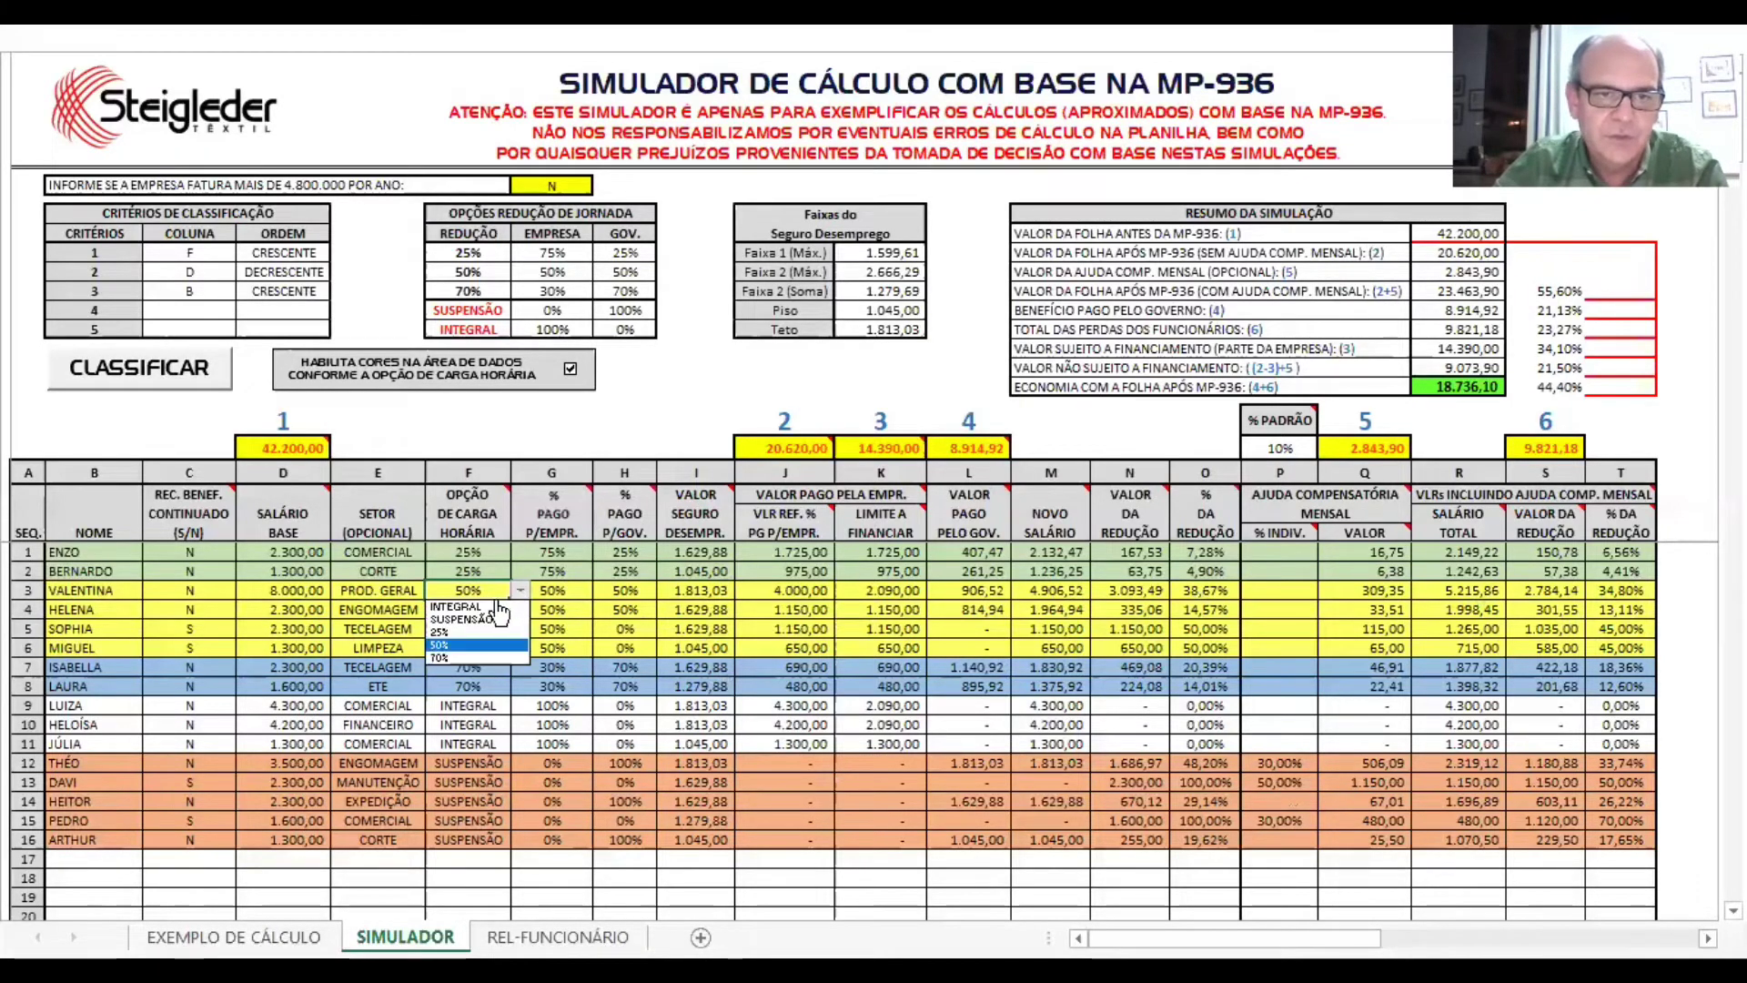
{"action": "left_click", "coordinate": [453, 631]}
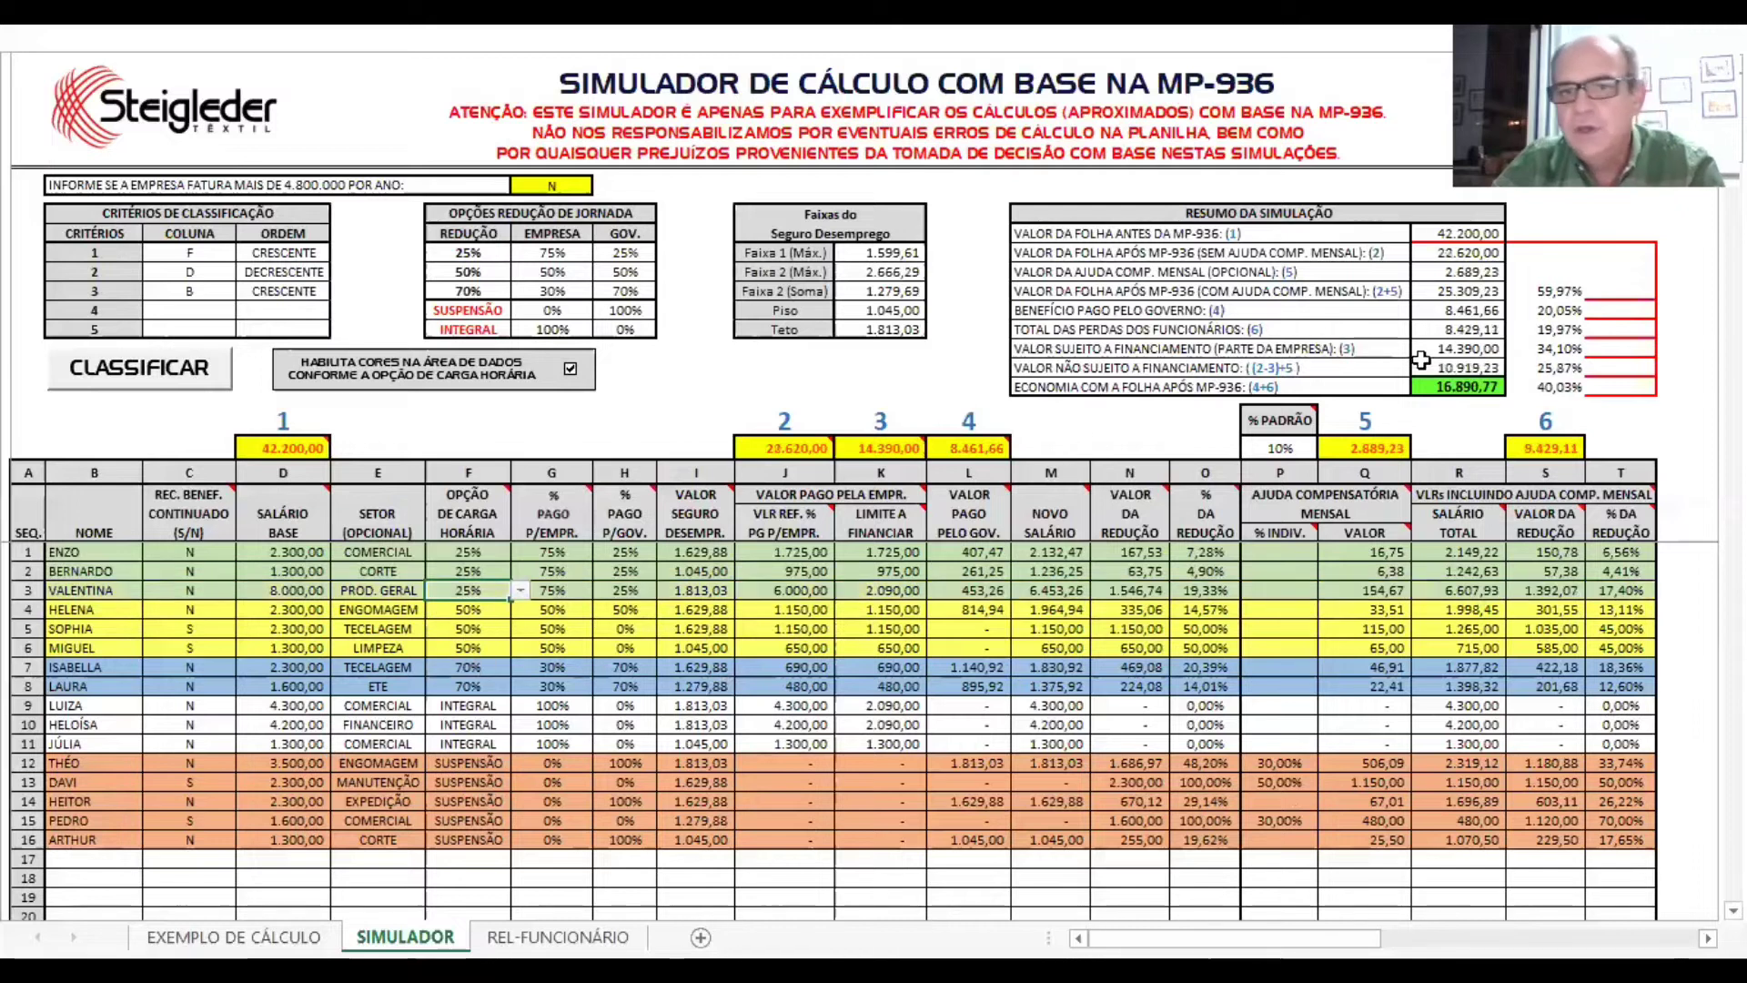
{"action": "left_click", "coordinate": [519, 591]}
{"action": "left_click", "coordinate": [457, 647]}
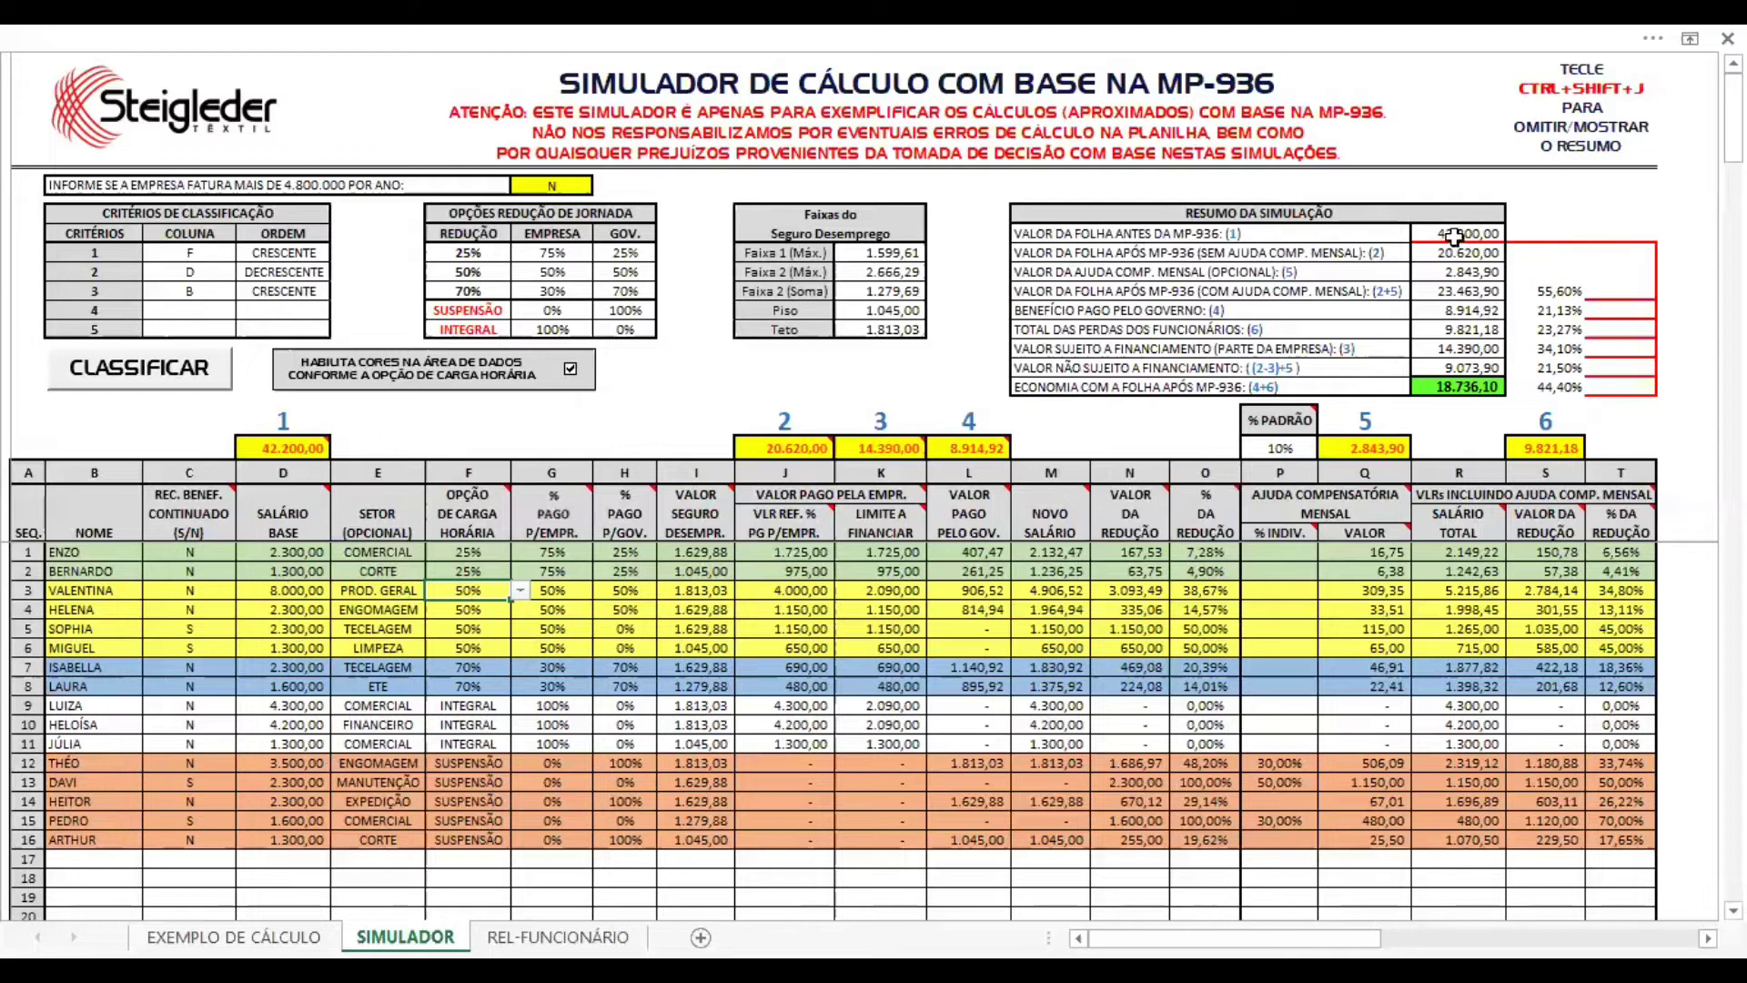
- Examine column totals 1 to 4 above the employee table against the matching lines of the RESUMO DA SIMULAÇÃO
{"action": "mouse_move", "coordinate": [299, 456]}
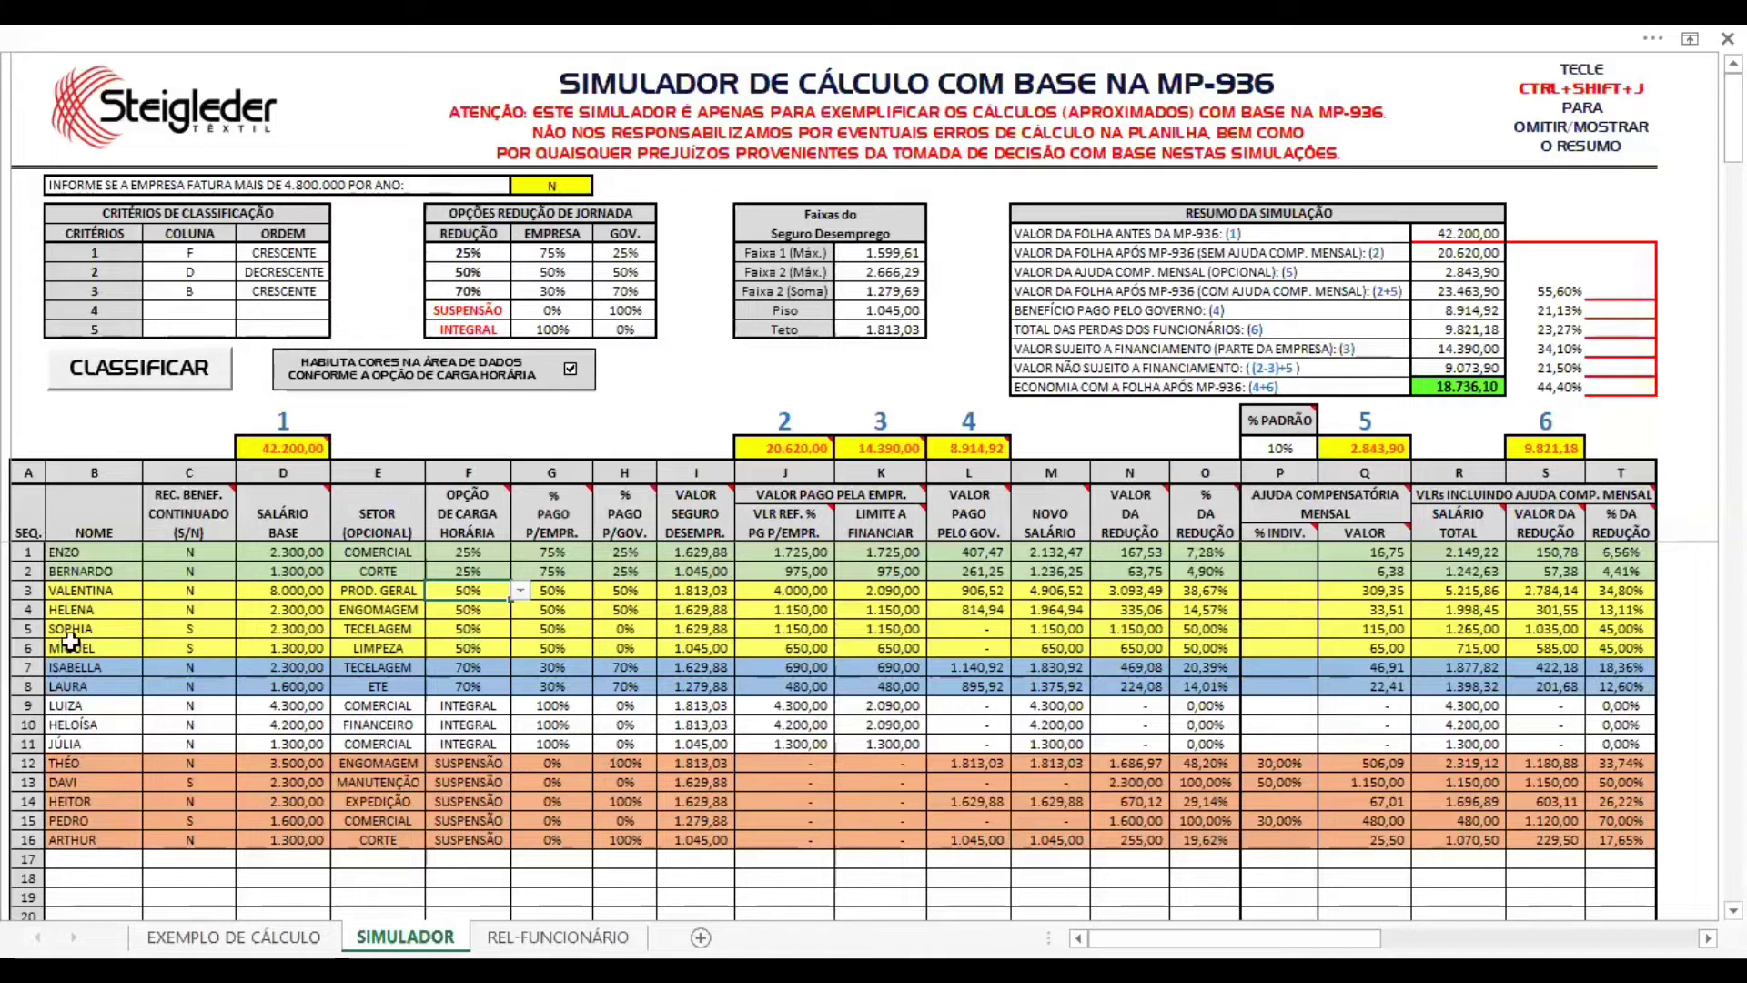
{"action": "mouse_move", "coordinate": [1048, 512]}
{"action": "mouse_move", "coordinate": [801, 455]}
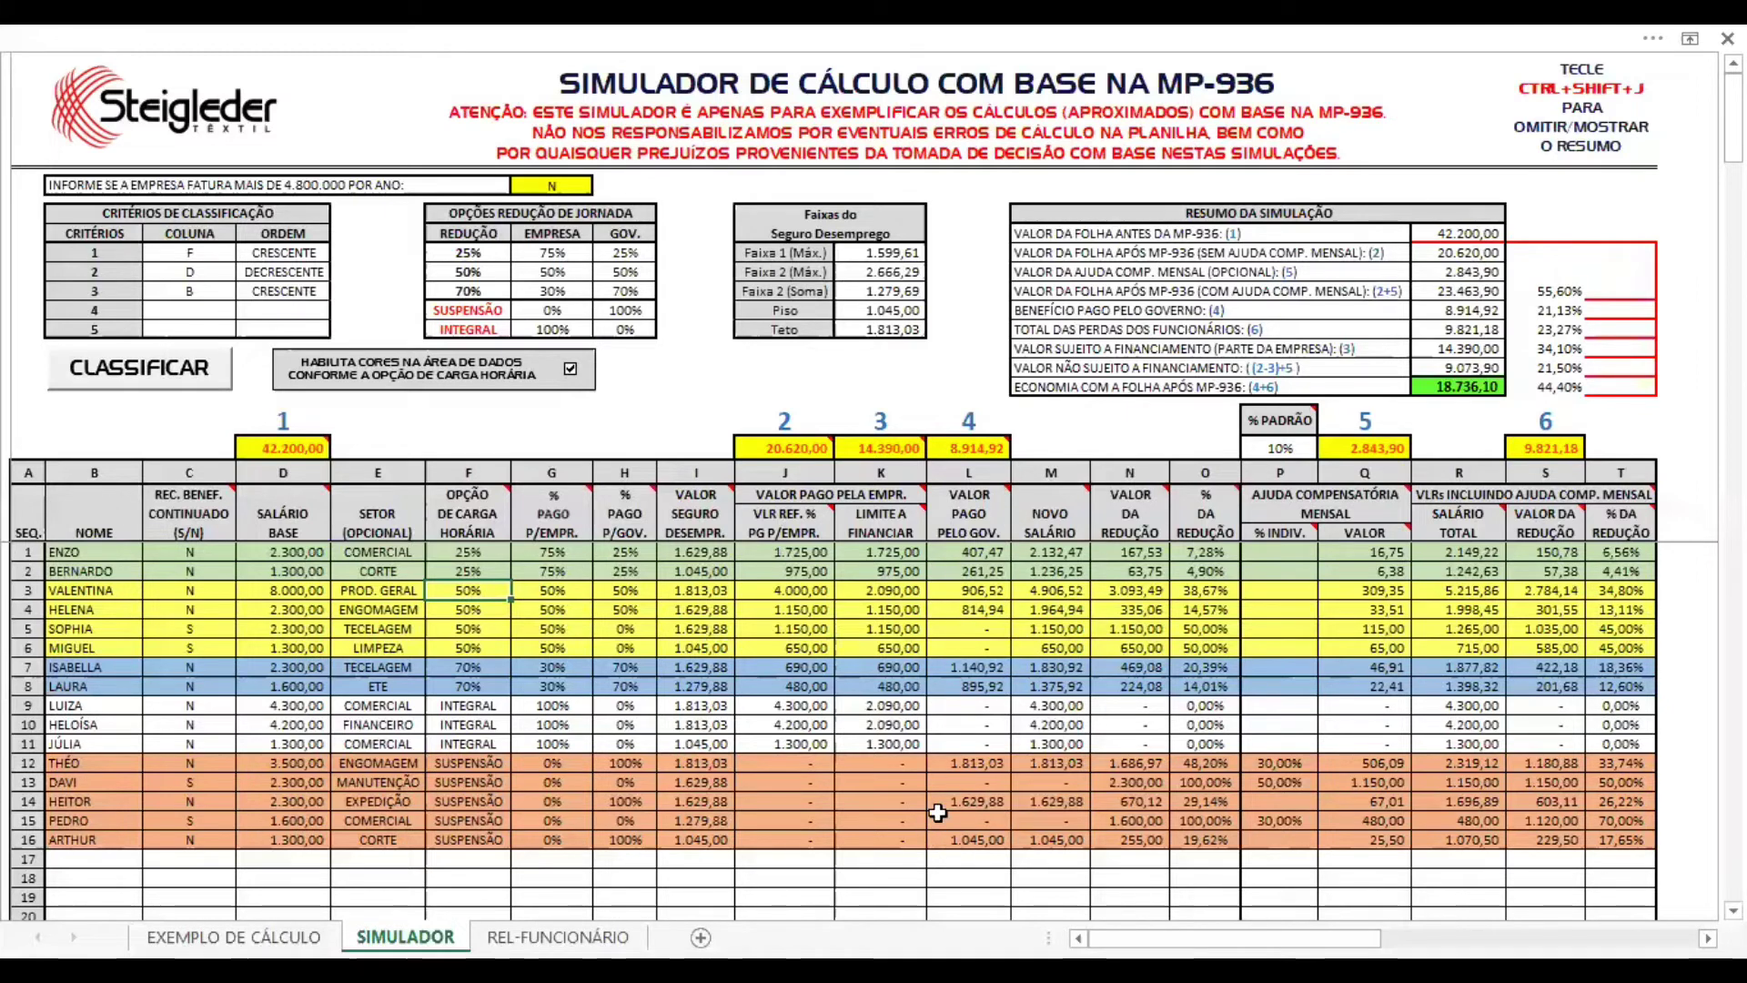
{"action": "mouse_move", "coordinate": [946, 446]}
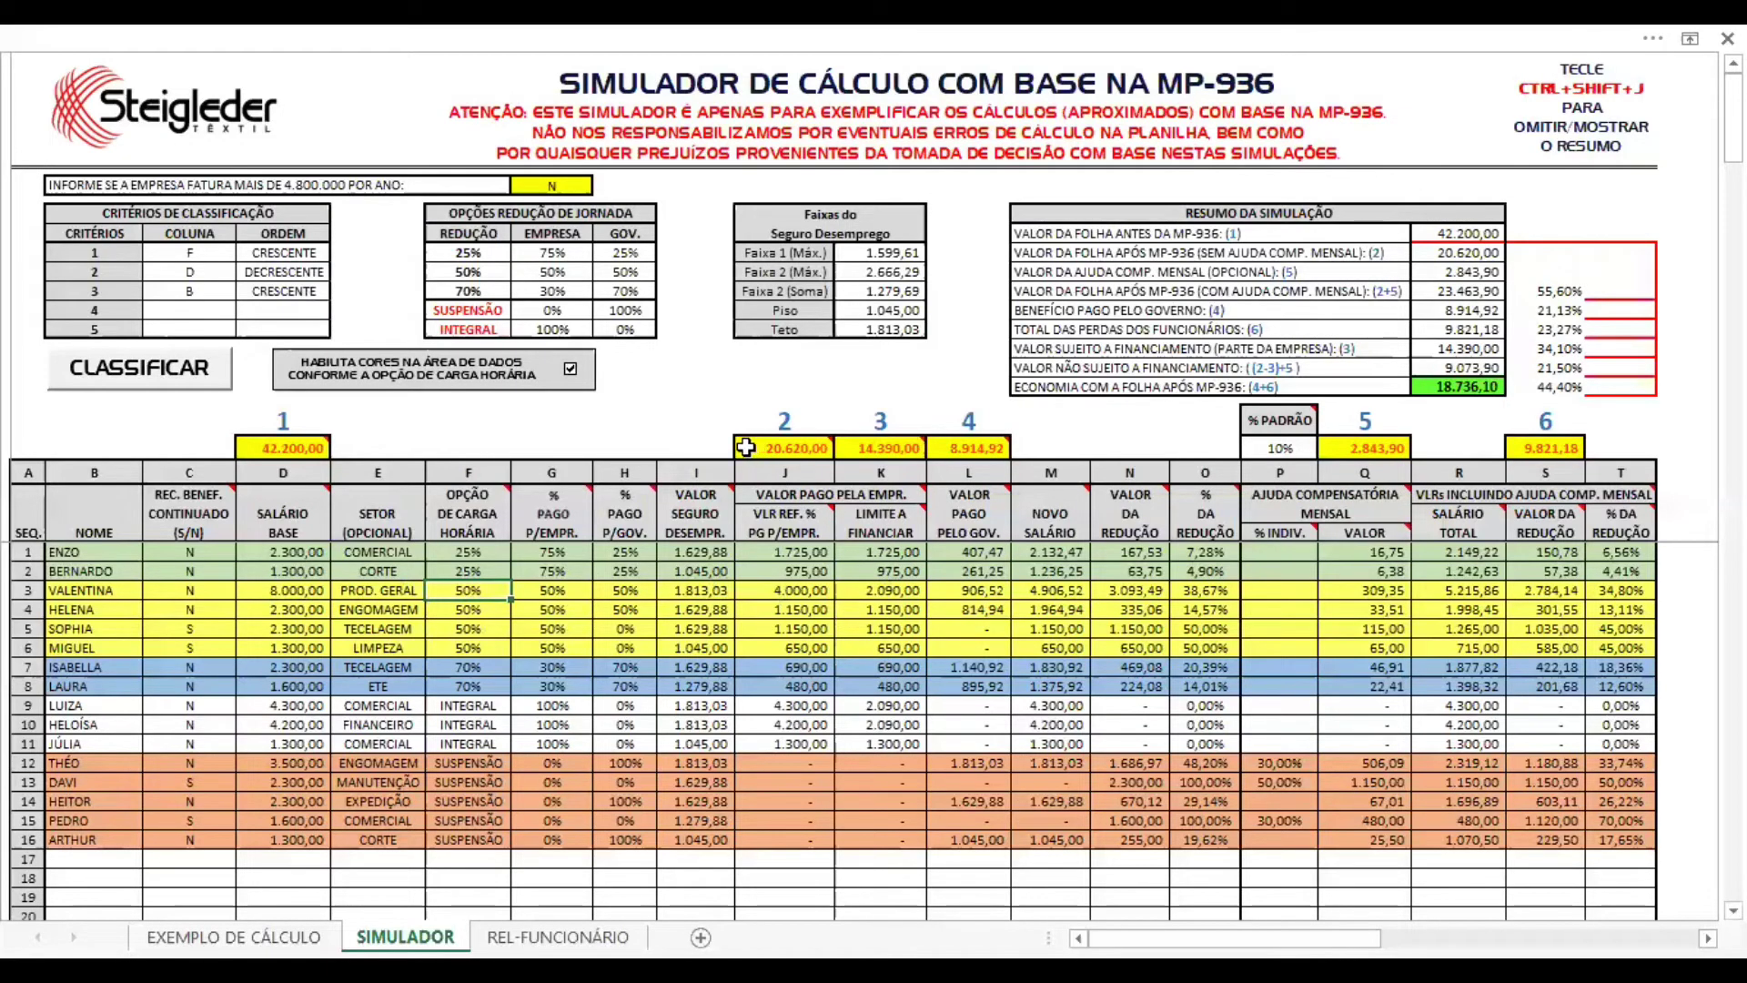
{"action": "mouse_move", "coordinate": [744, 445]}
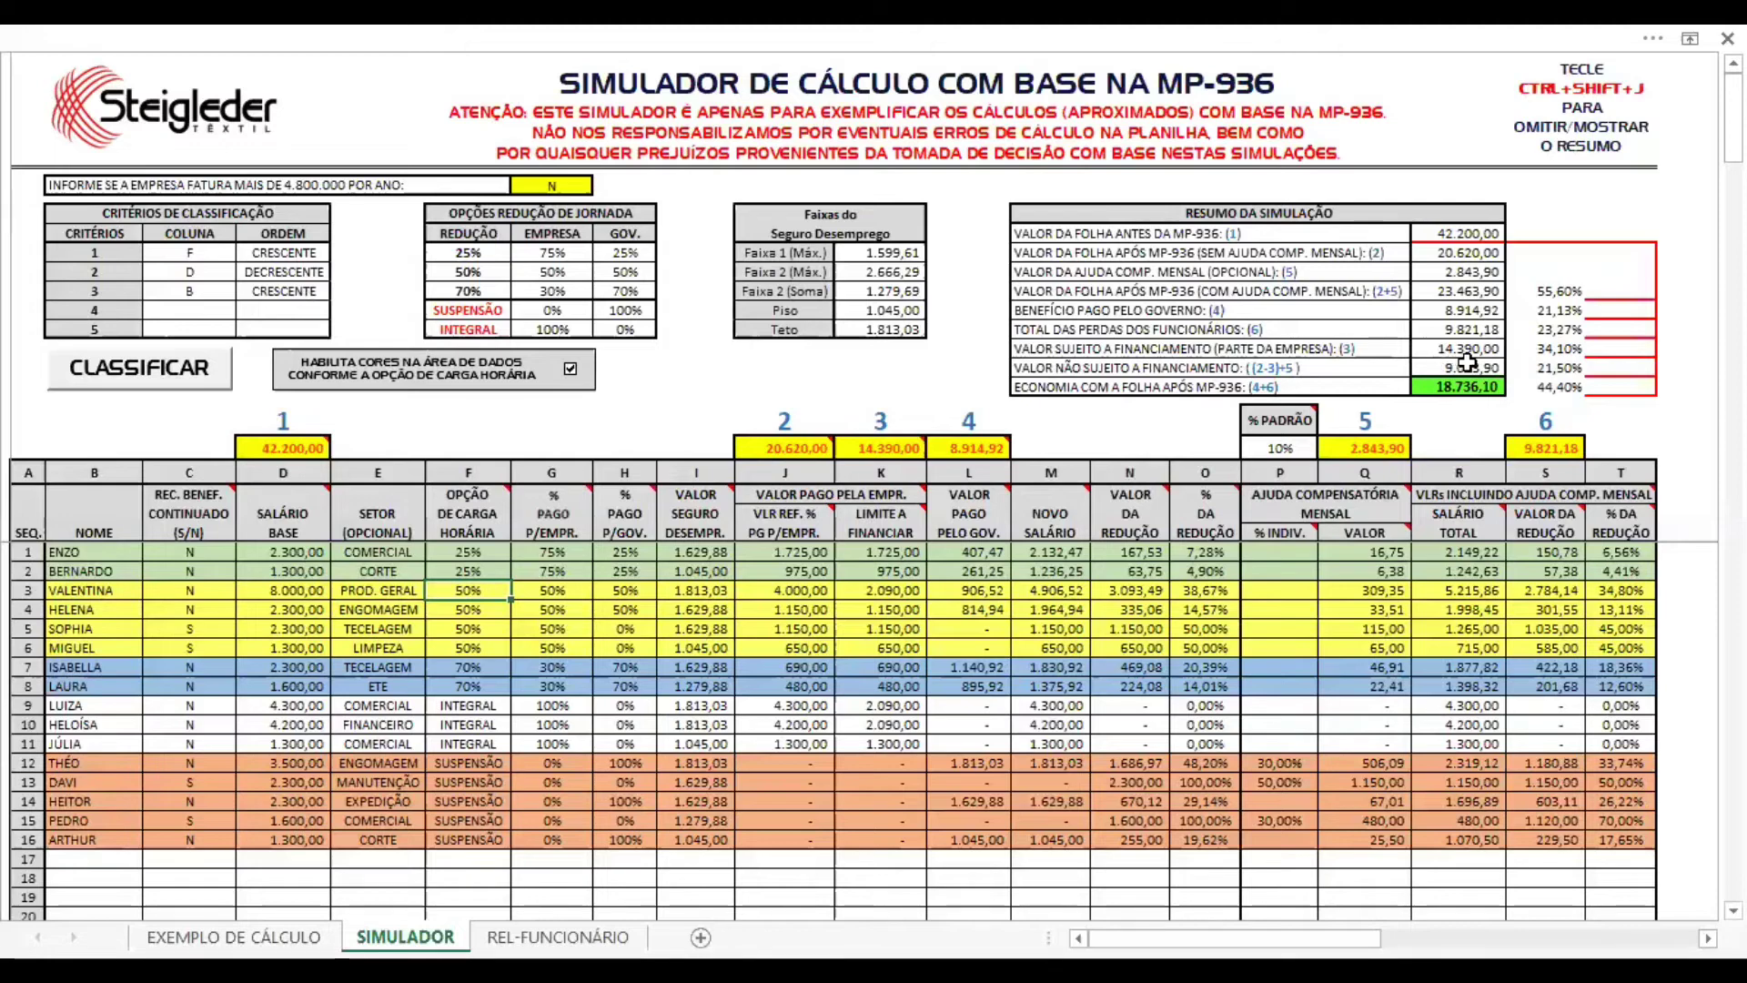
{"action": "mouse_move", "coordinate": [874, 443]}
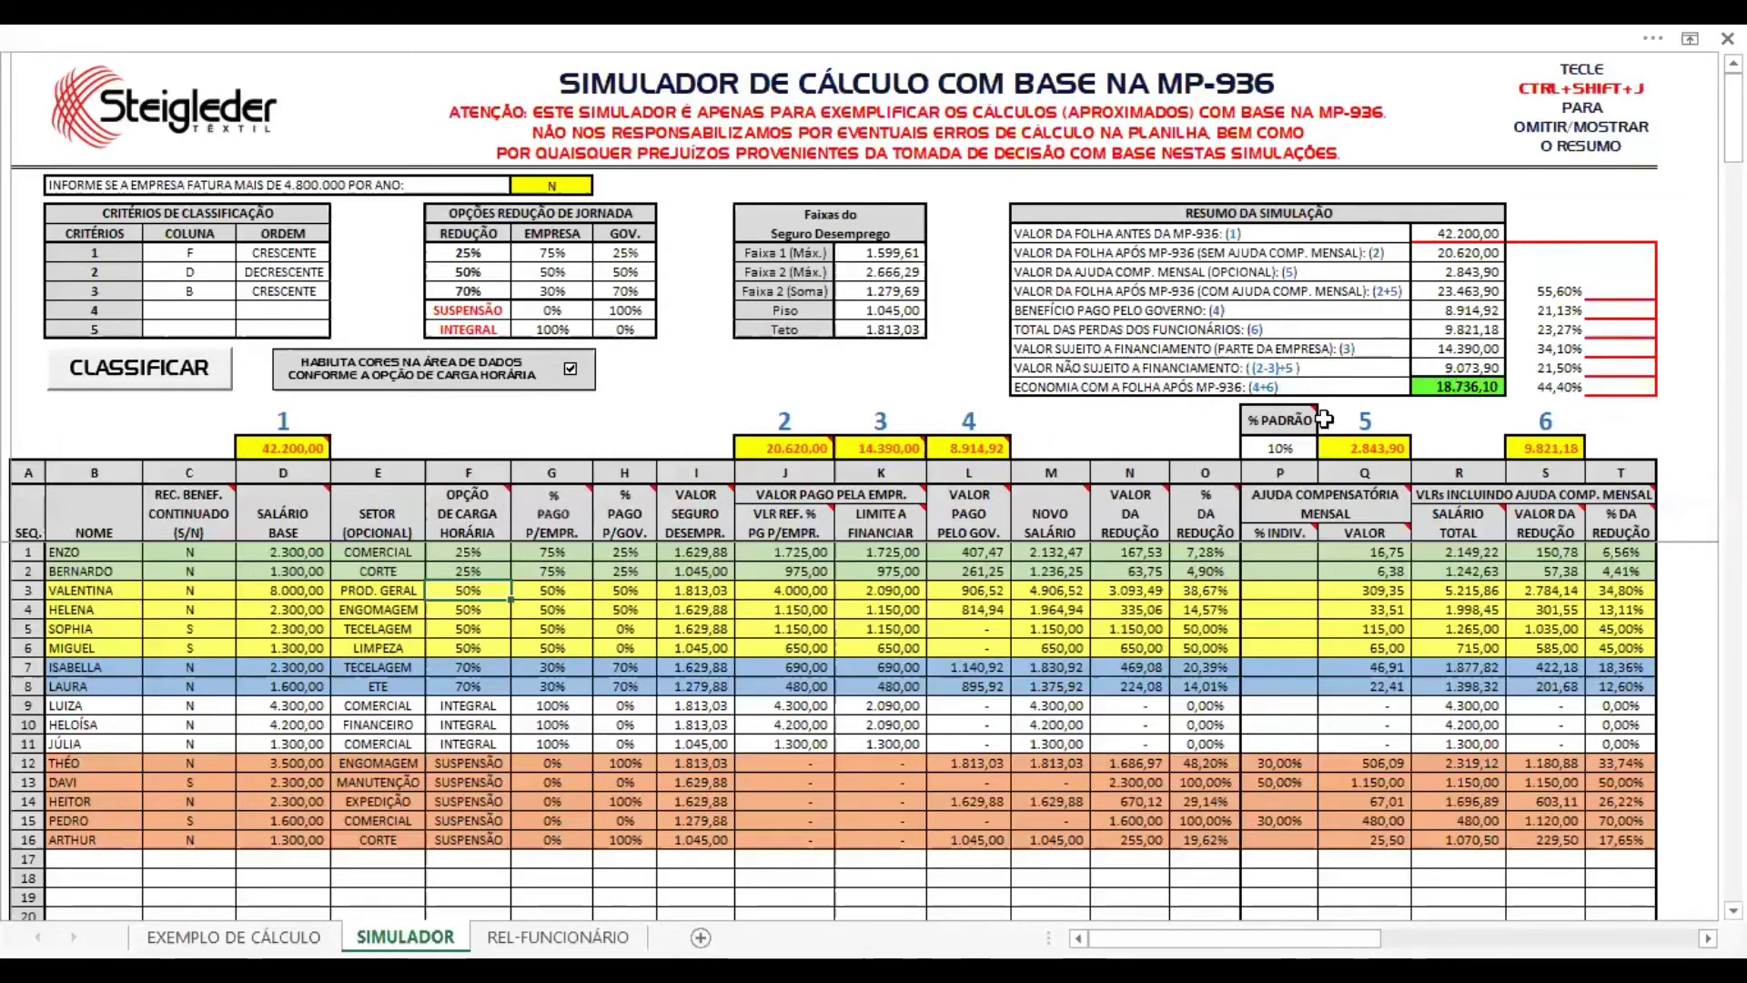
{"action": "mouse_move", "coordinate": [961, 453]}
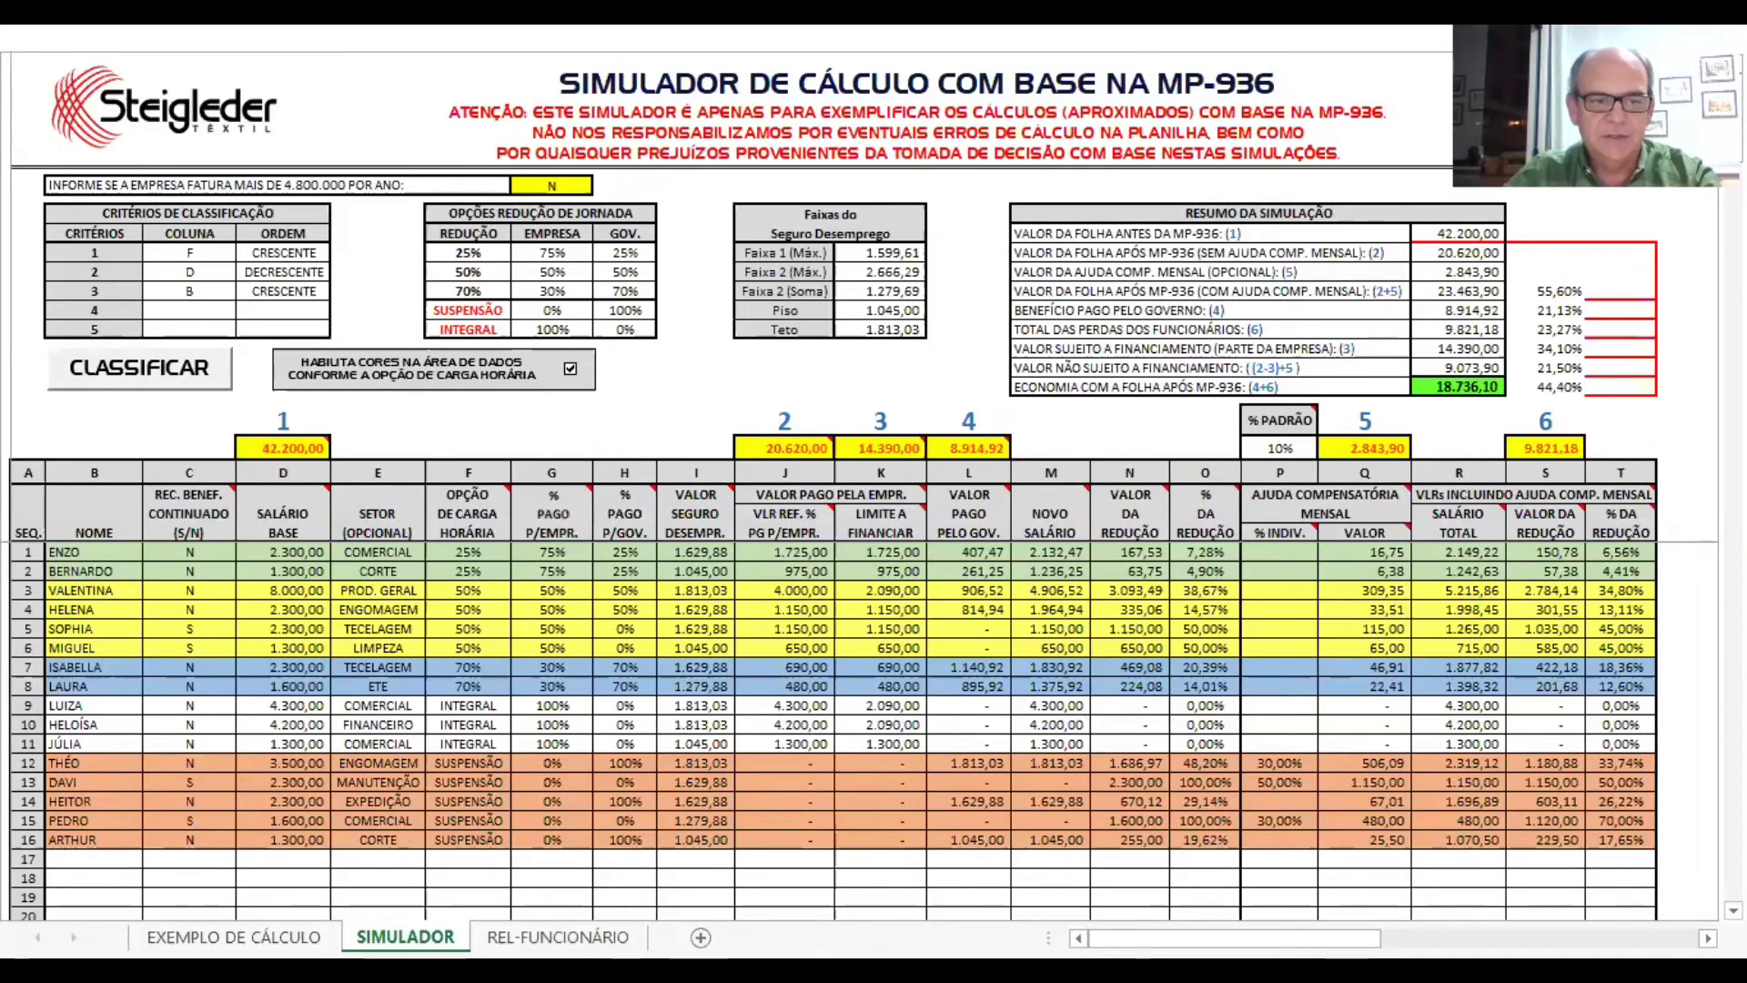
- Review the EXEMPLO DE CÁLCULO and REL-FUNCIONÁRIO sheets, and return to the SIMULADOR sheet
{"action": "left_click", "coordinate": [234, 936]}
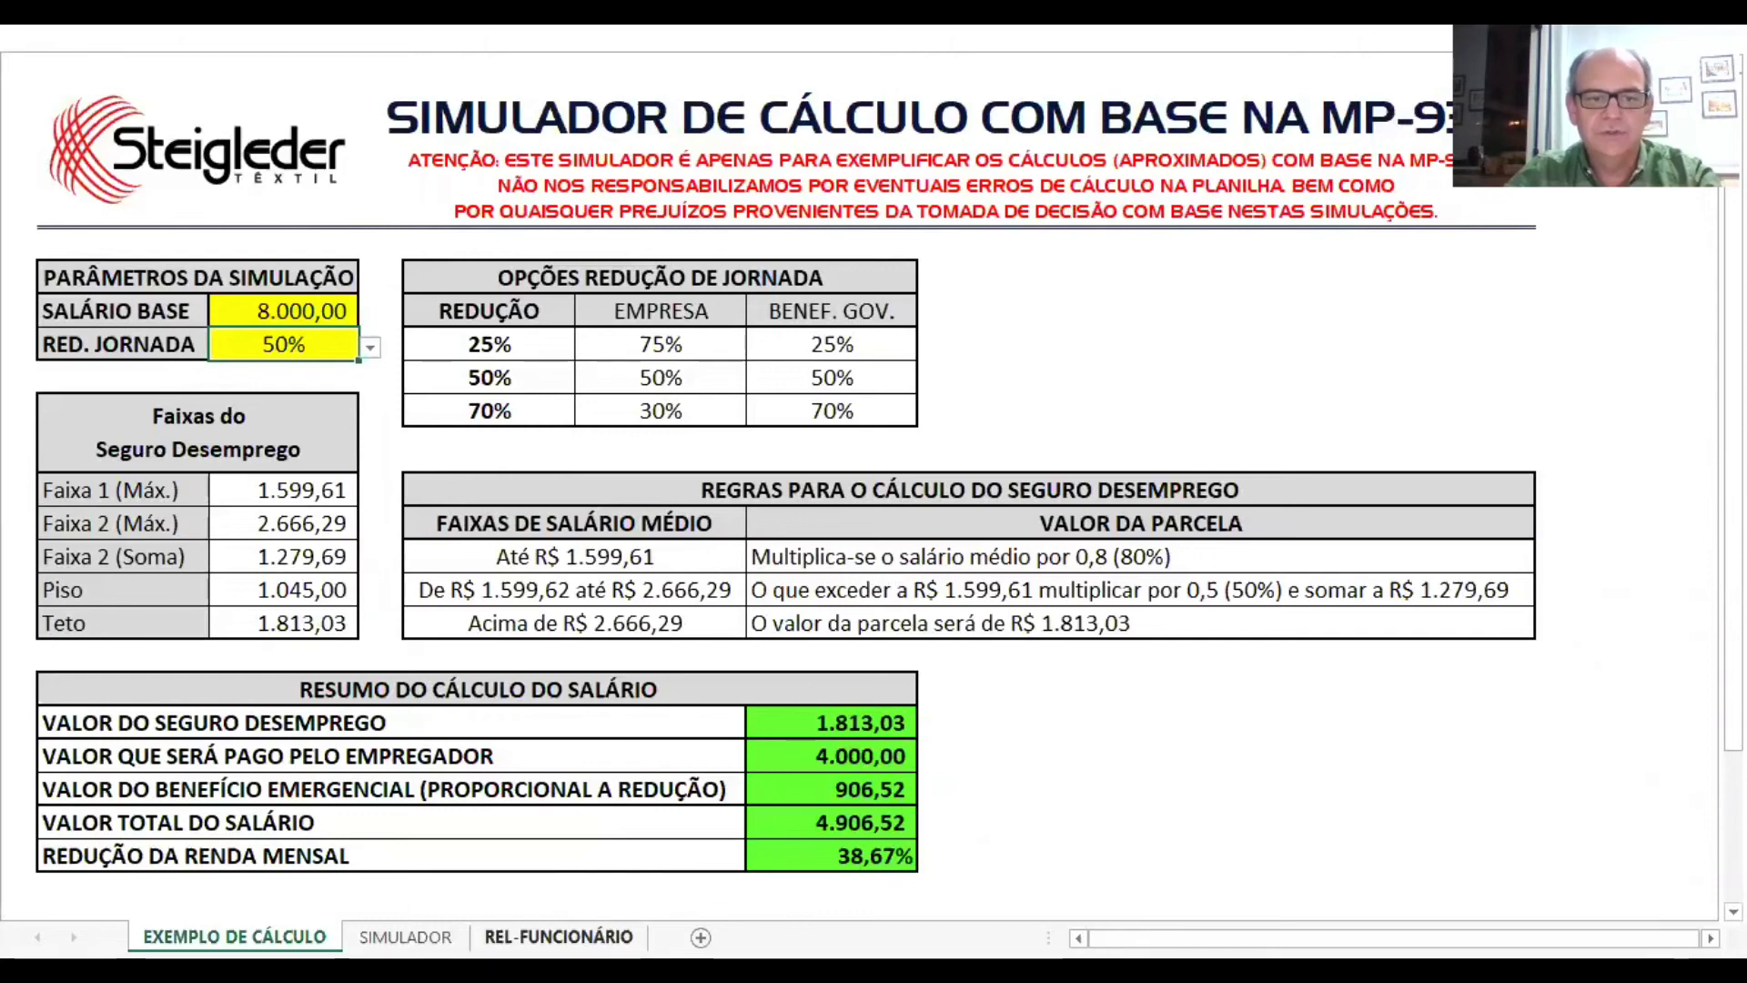
{"action": "left_click", "coordinate": [559, 937]}
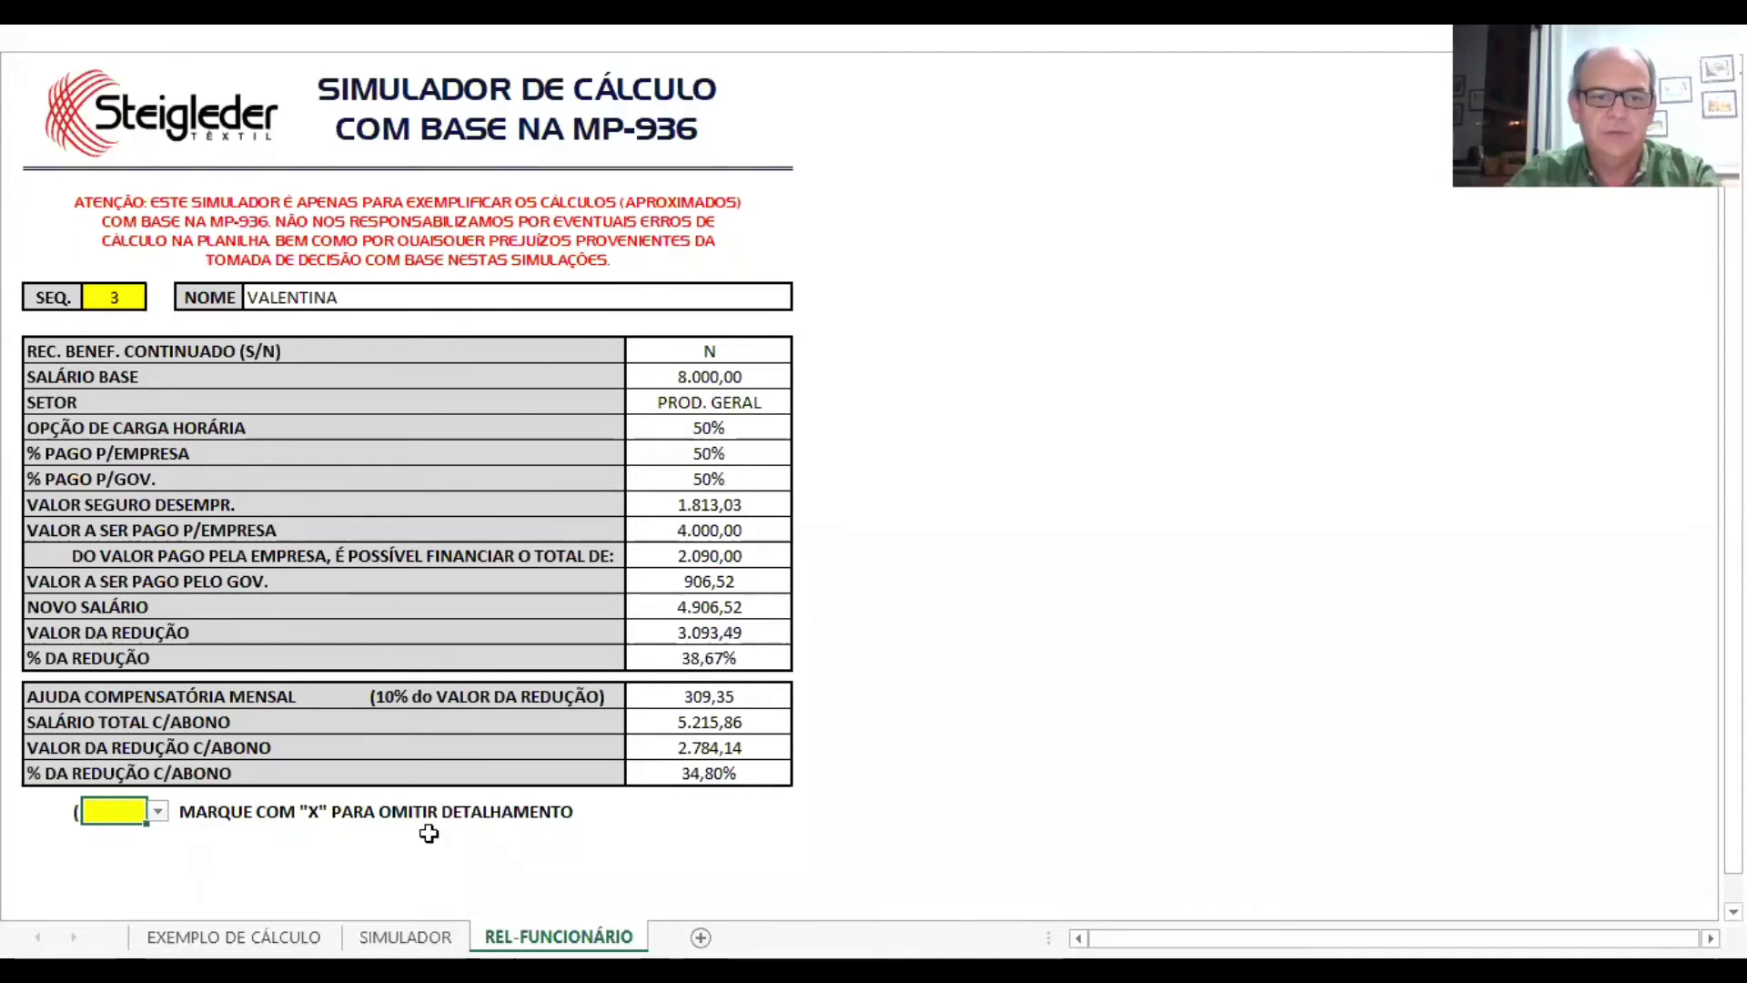
{"action": "left_click", "coordinate": [405, 936]}
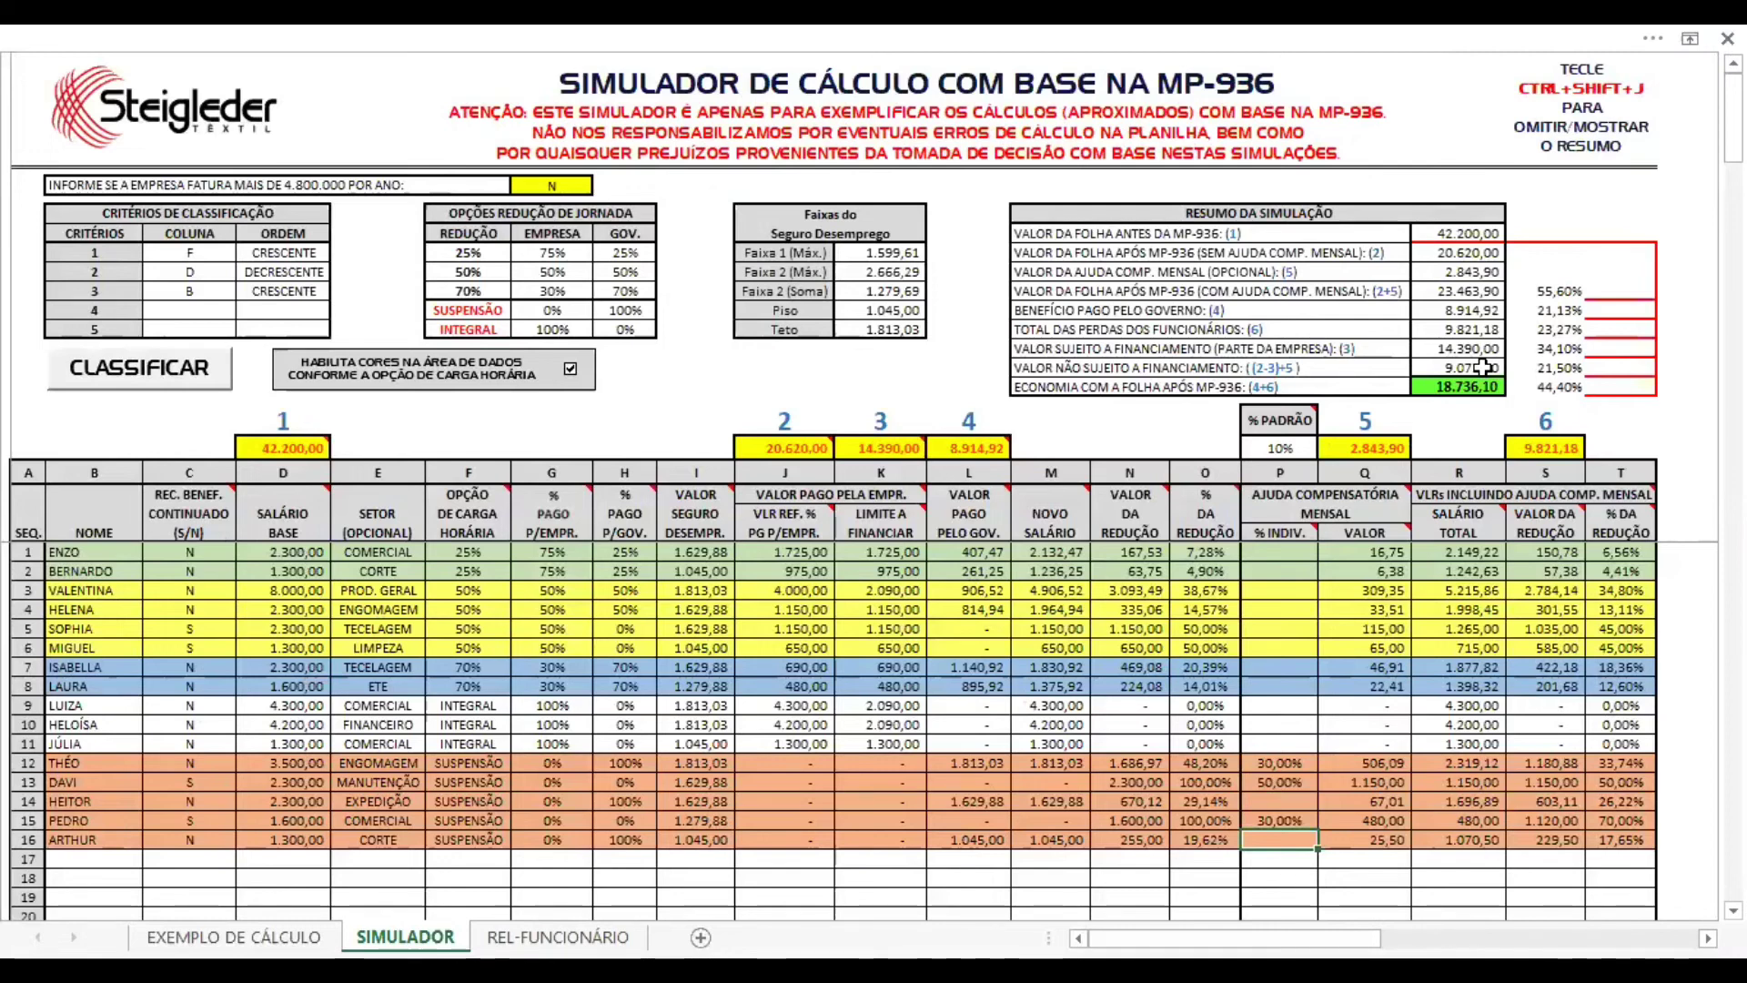
- Hide the summary section to look through the employee rows down to SEQ. 400, and show the section again
{"action": "left_click", "coordinate": [112, 550]}
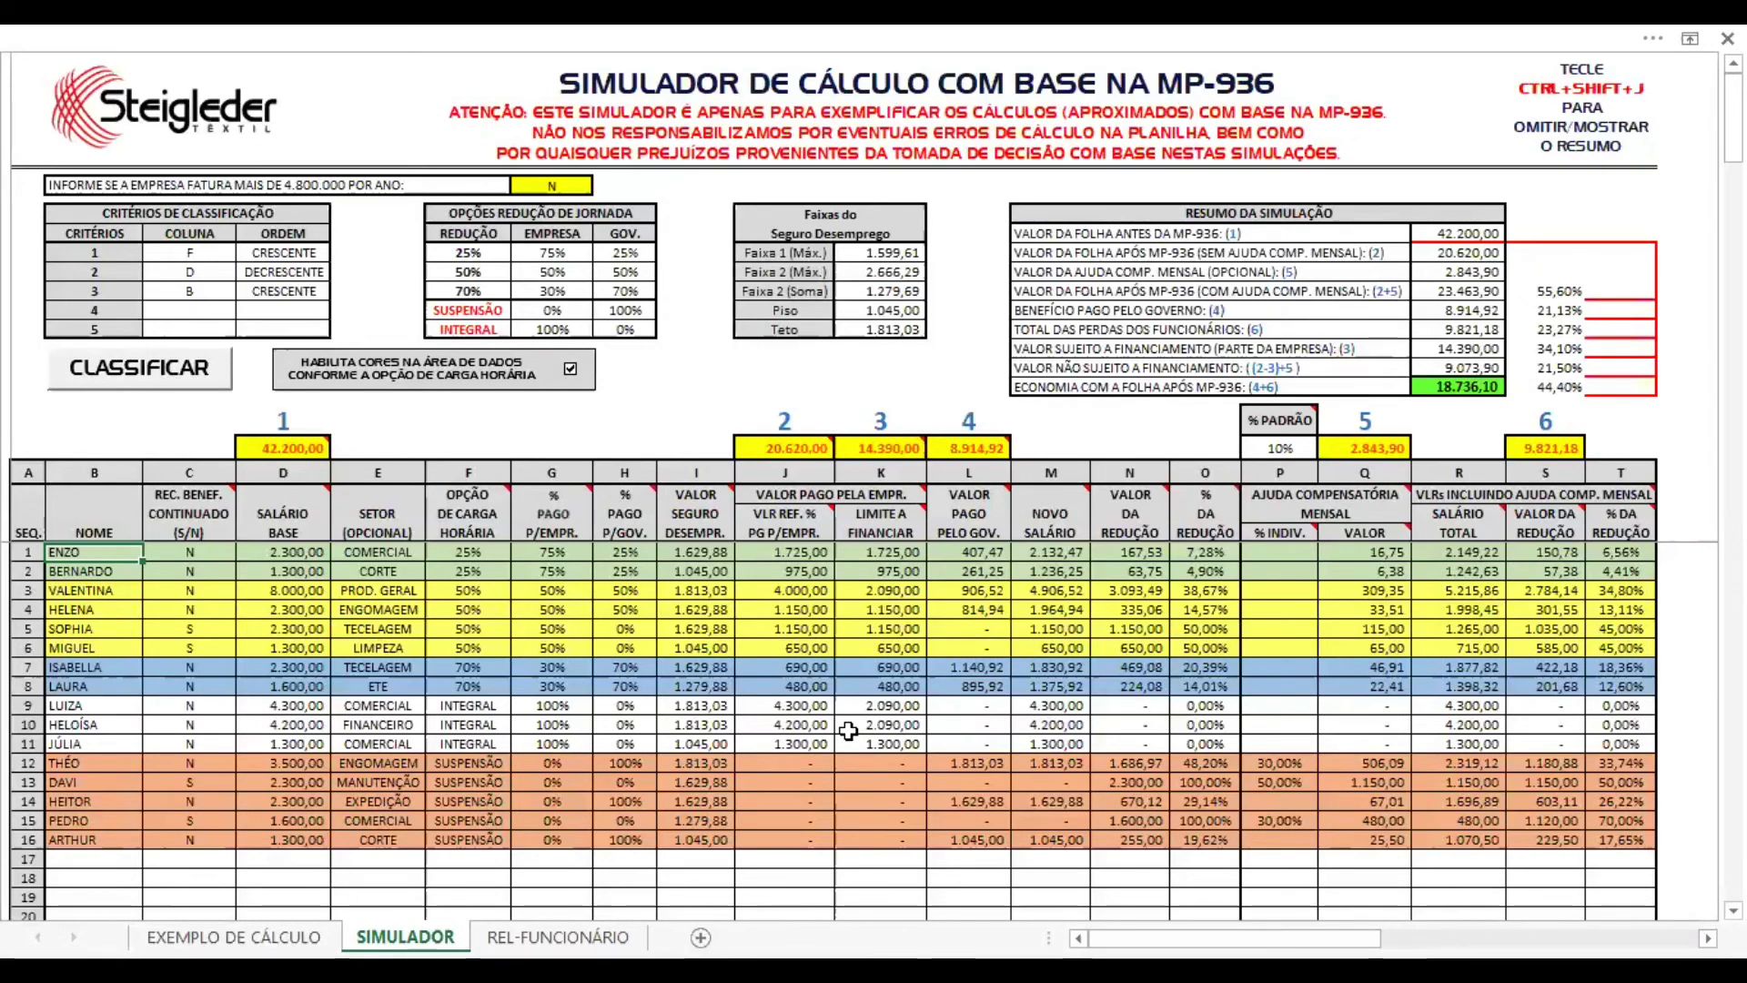
{"action": "key", "text": "ctrl+shift+j"}
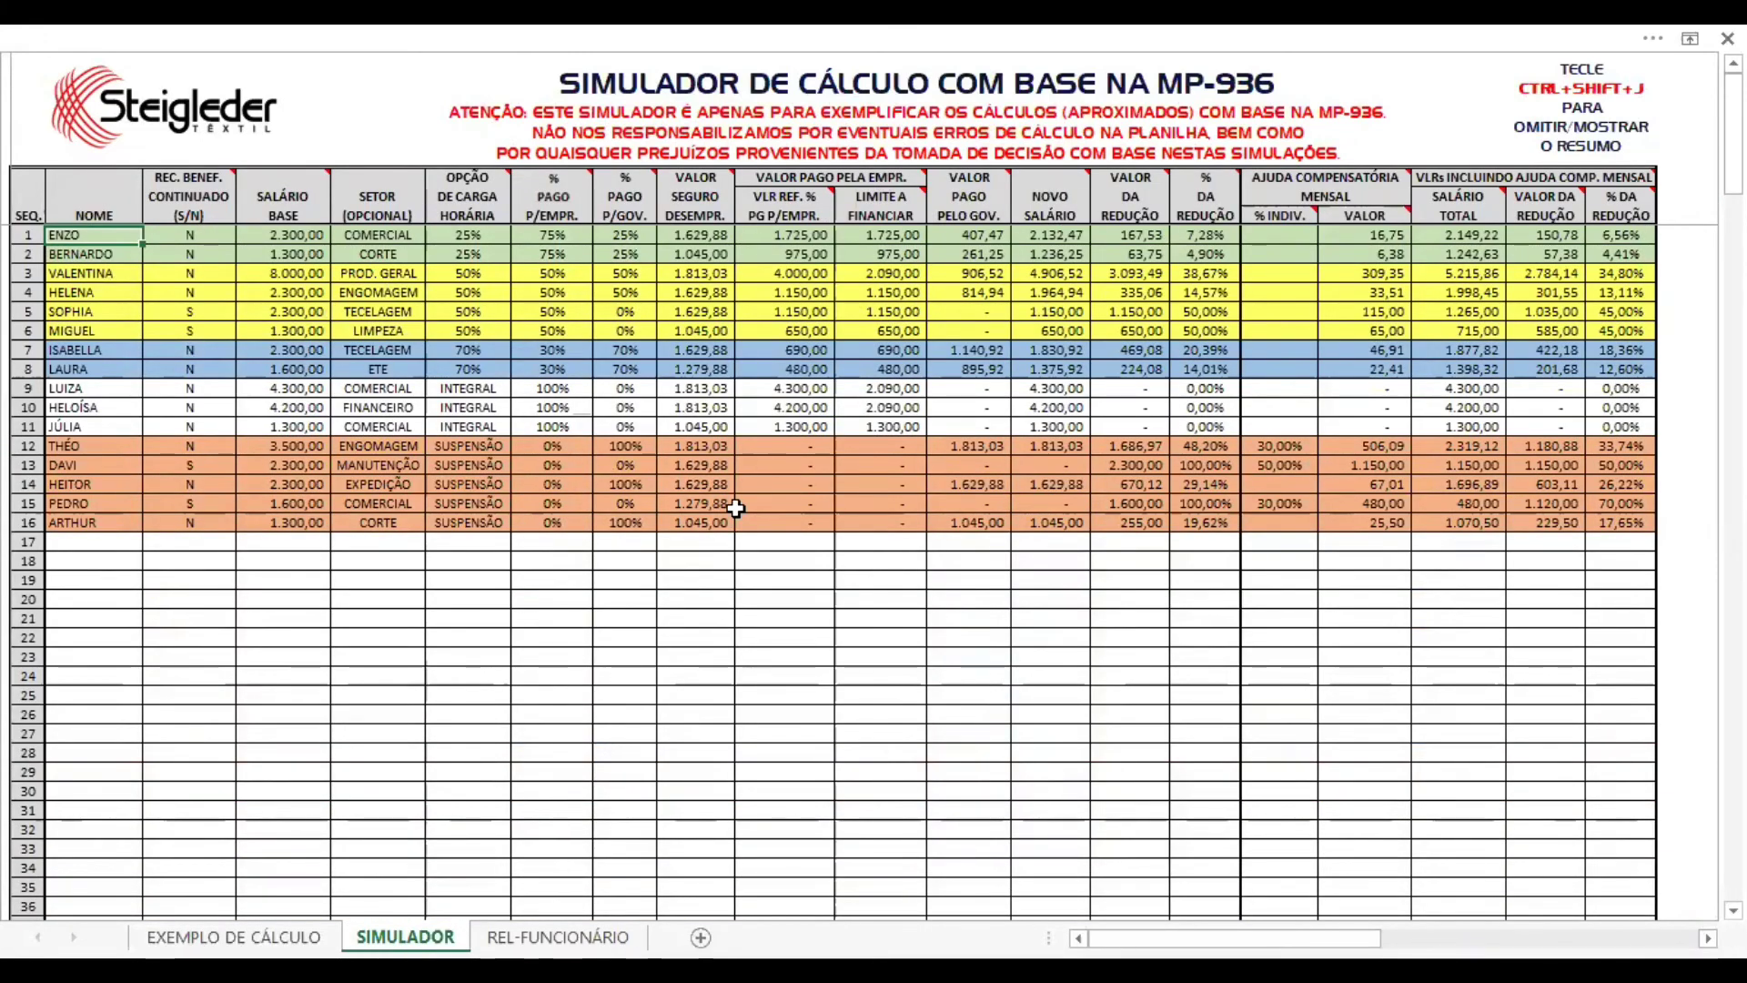
{"action": "left_click_drag", "start_coordinate": [1732, 126], "coordinate": [1634, 872]}
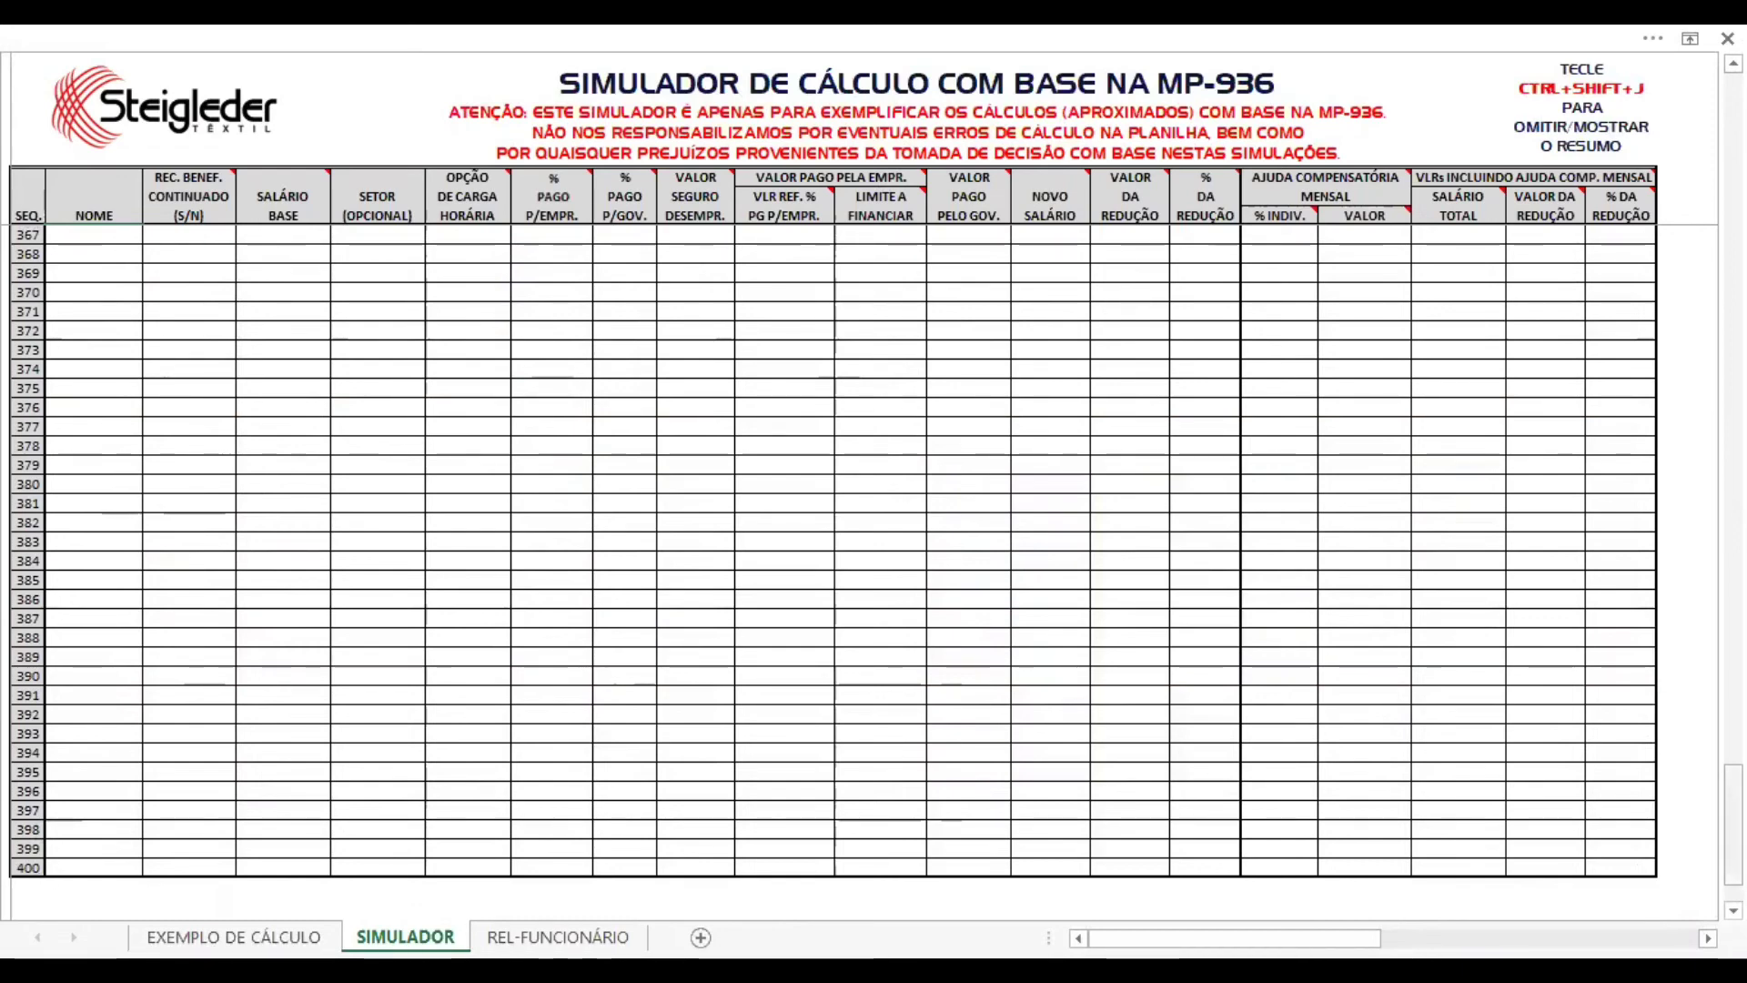
{"action": "key", "text": "ctrl+Home"}
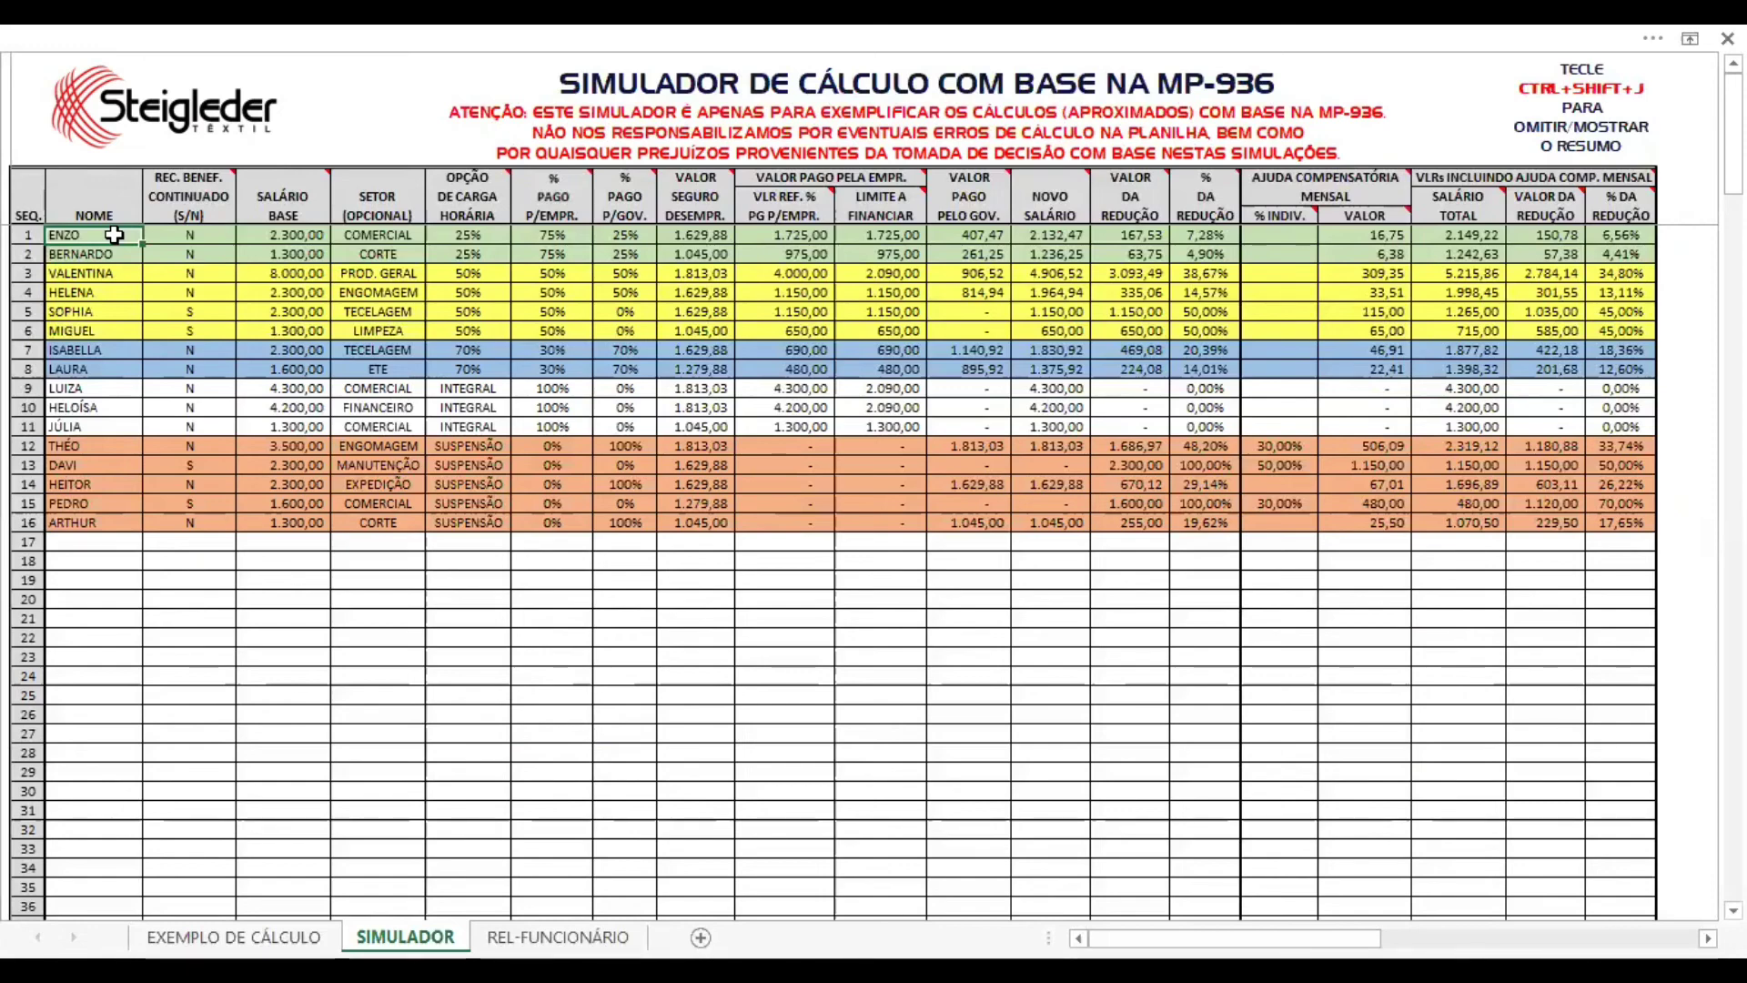
{"action": "key", "text": "ctrl+shift+j"}
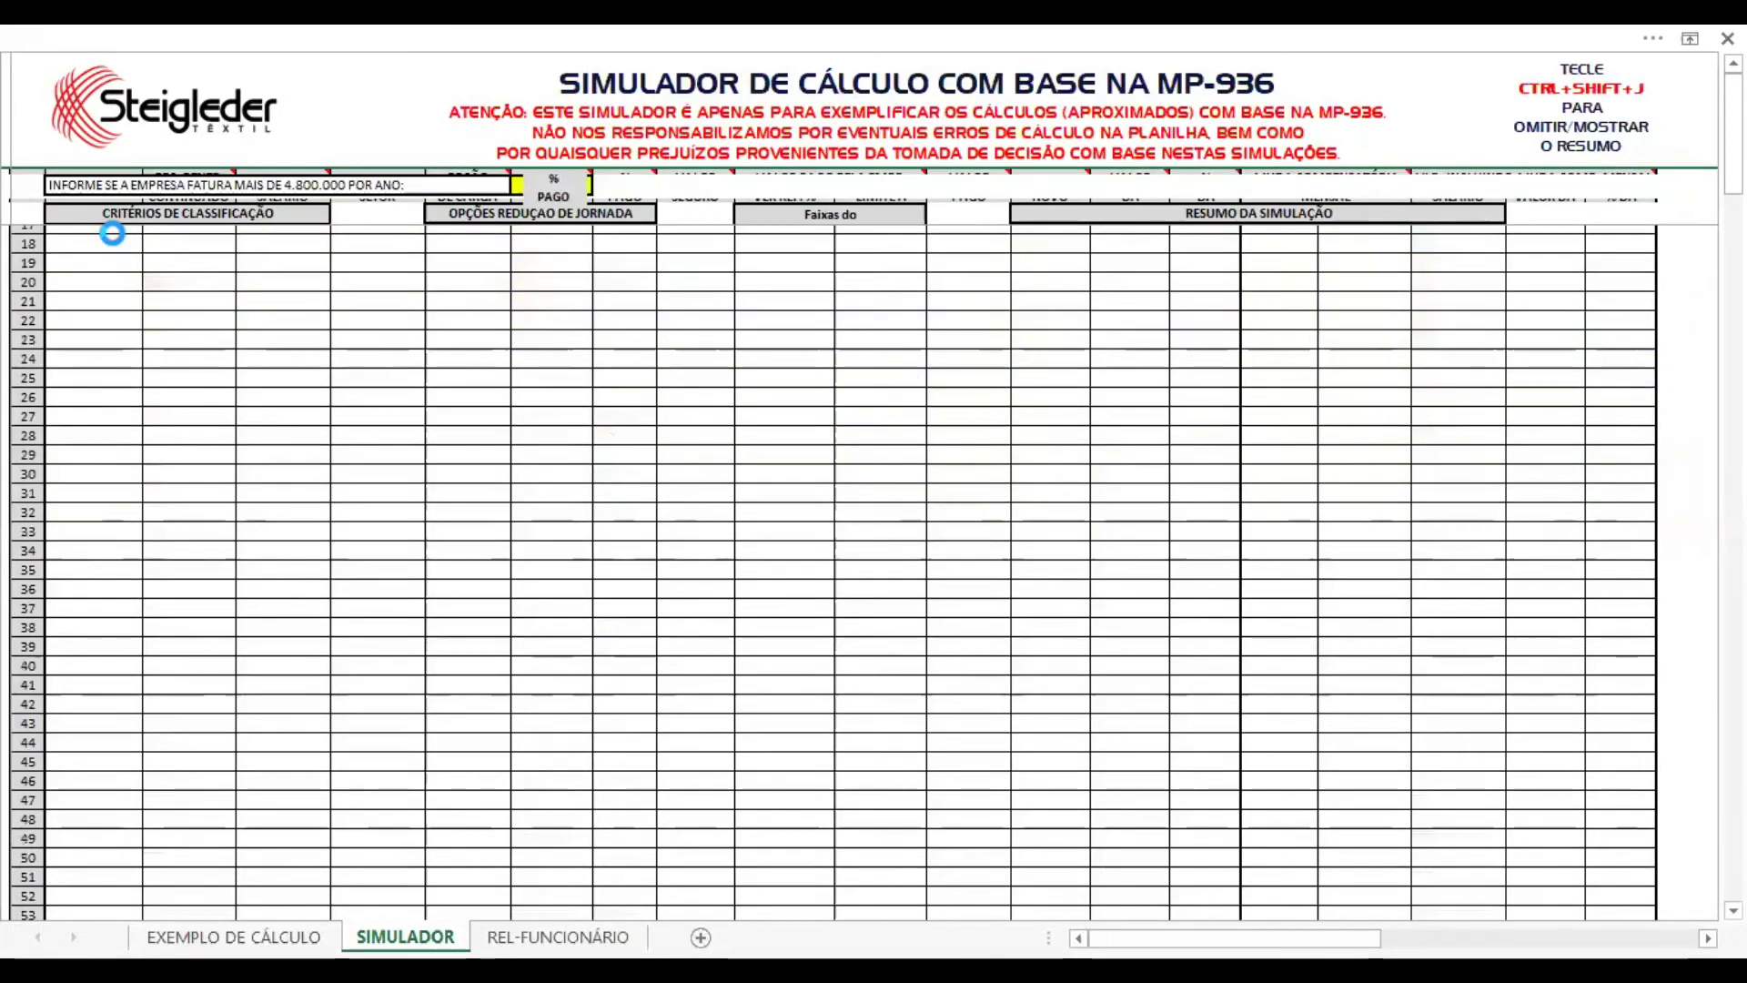